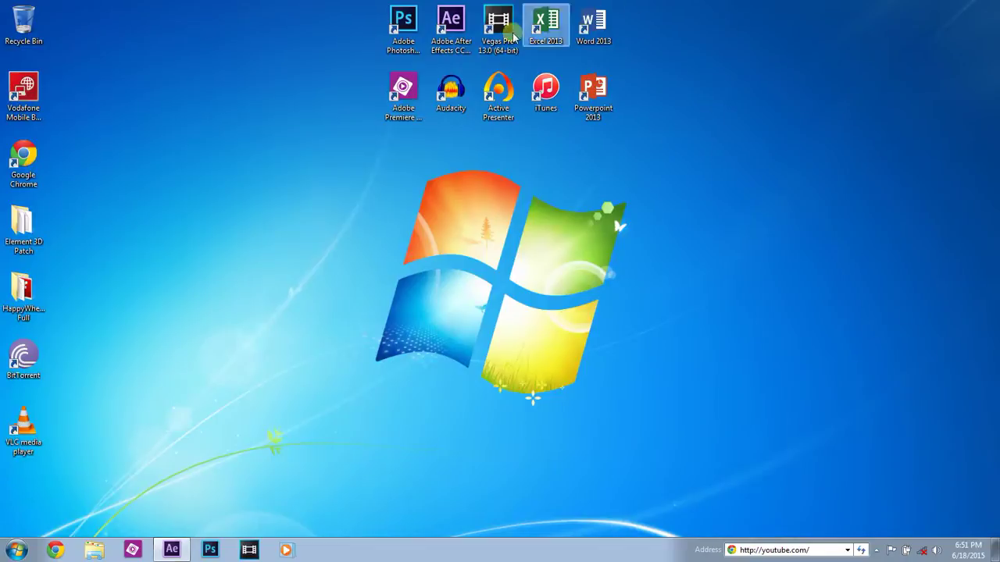
Bring the After Effects window back up and enlarge the composition viewing area
left_click(450, 27)
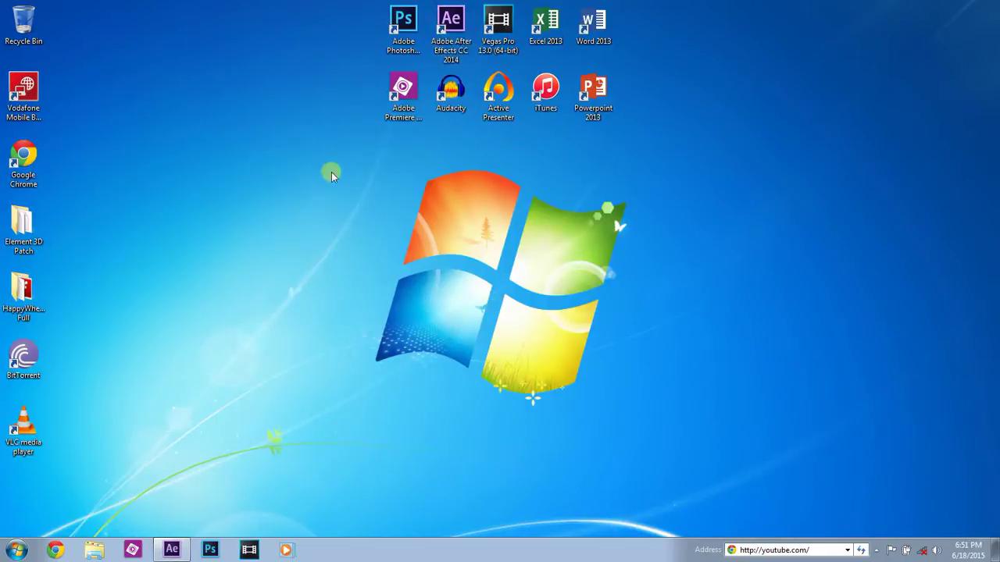
left_click_drag(324, 167, 698, 411)
left_click_drag(304, 152, 720, 431)
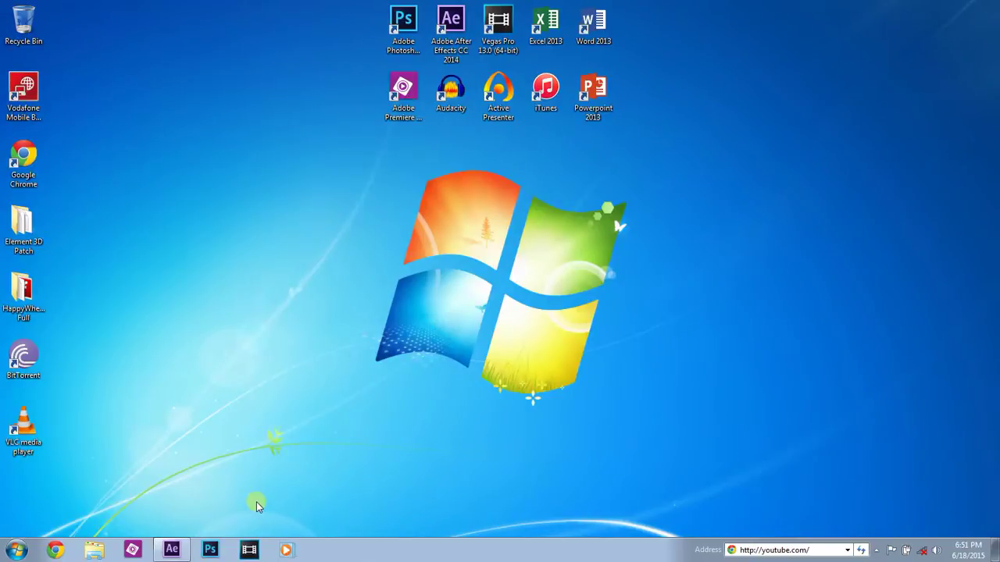
mouse_move(178, 551)
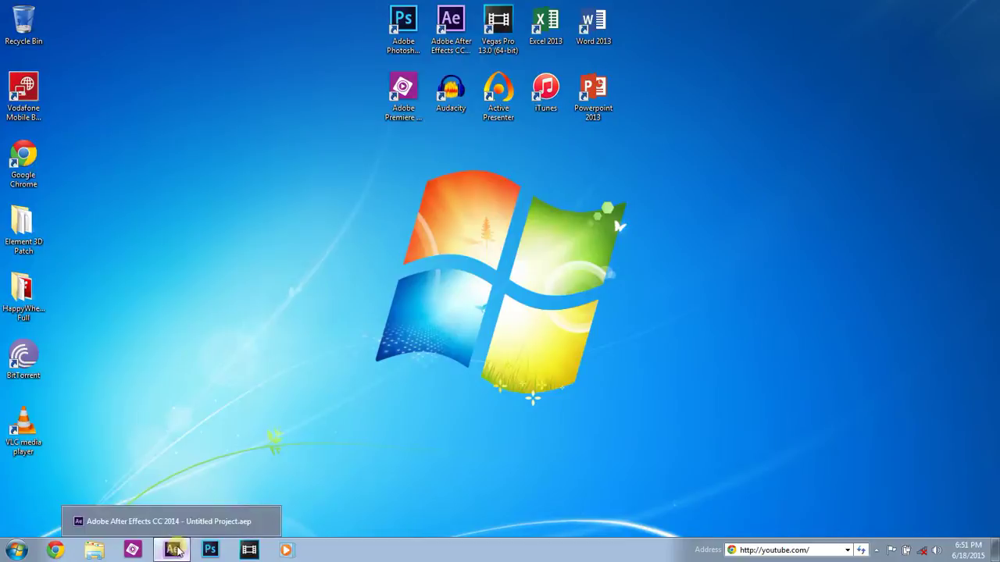
left_click(212, 528)
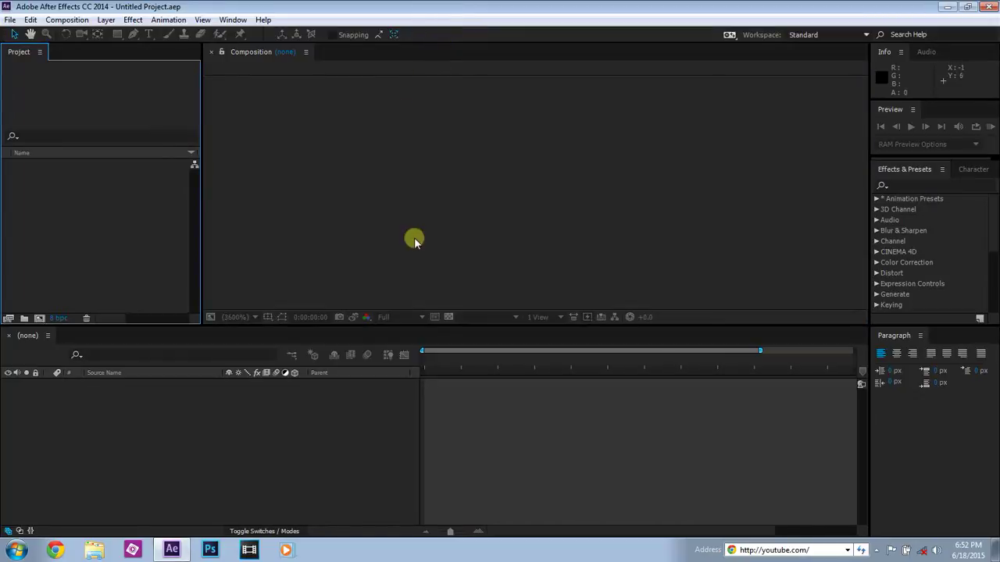
left_click_drag(633, 326, 640, 360)
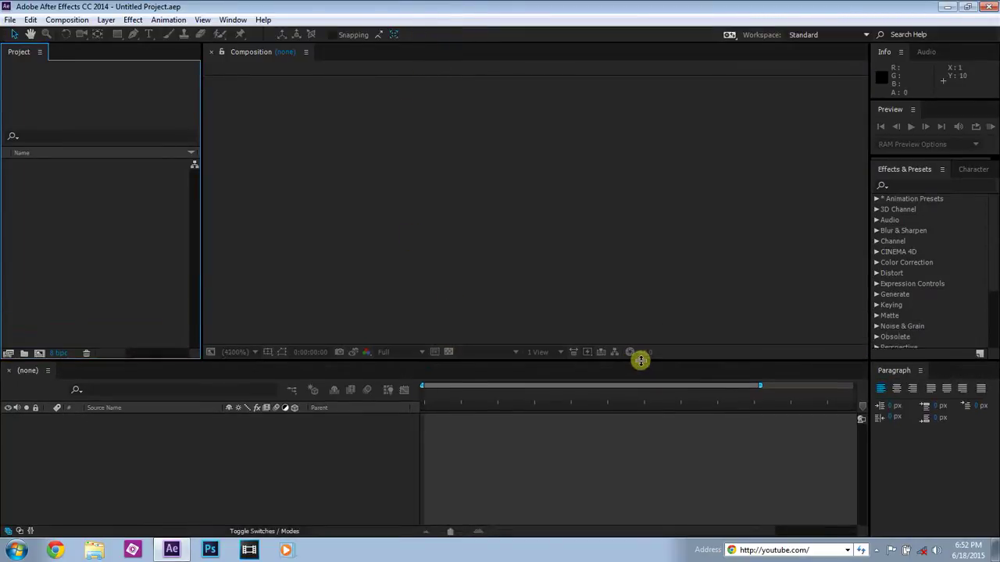
Import the SANY0330.MP4 clip into the project
double_click(82, 206)
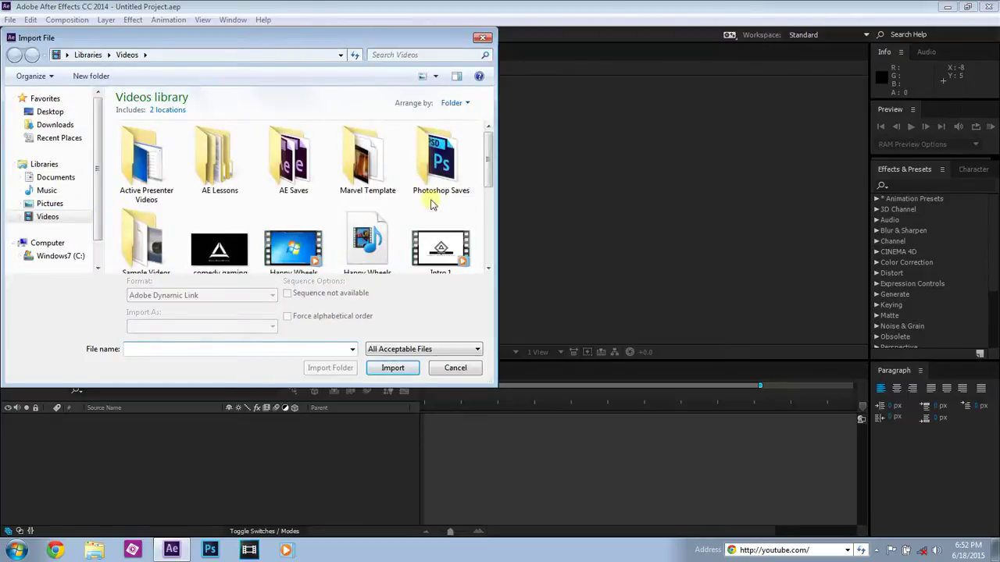
left_click_drag(494, 163, 493, 265)
double_click(220, 225)
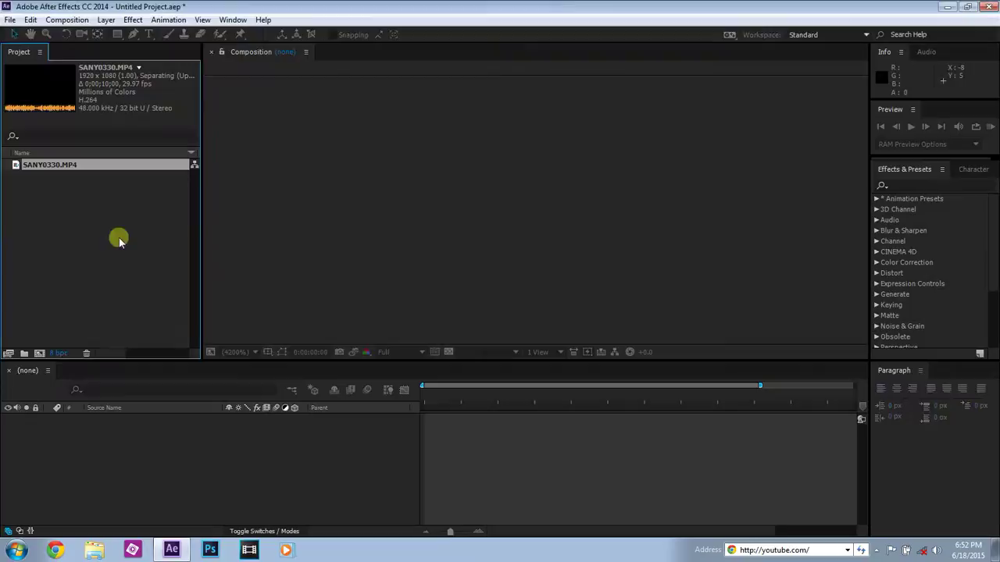
Create a 10-second HDTV 1080 29.97 composition named Flying 1, dismissing the 3D renderer warning
left_click(37, 355)
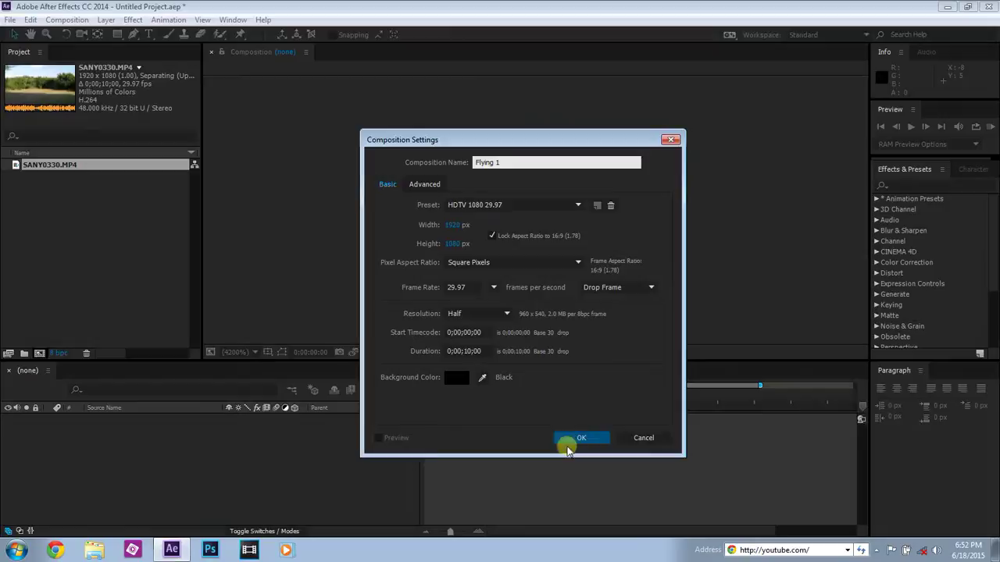
left_click(570, 445)
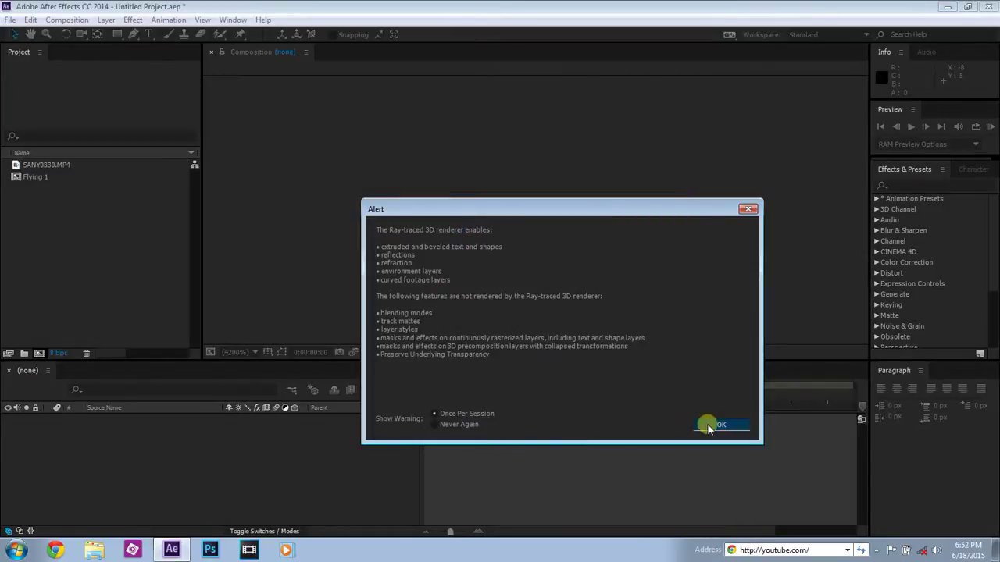
left_click(709, 425)
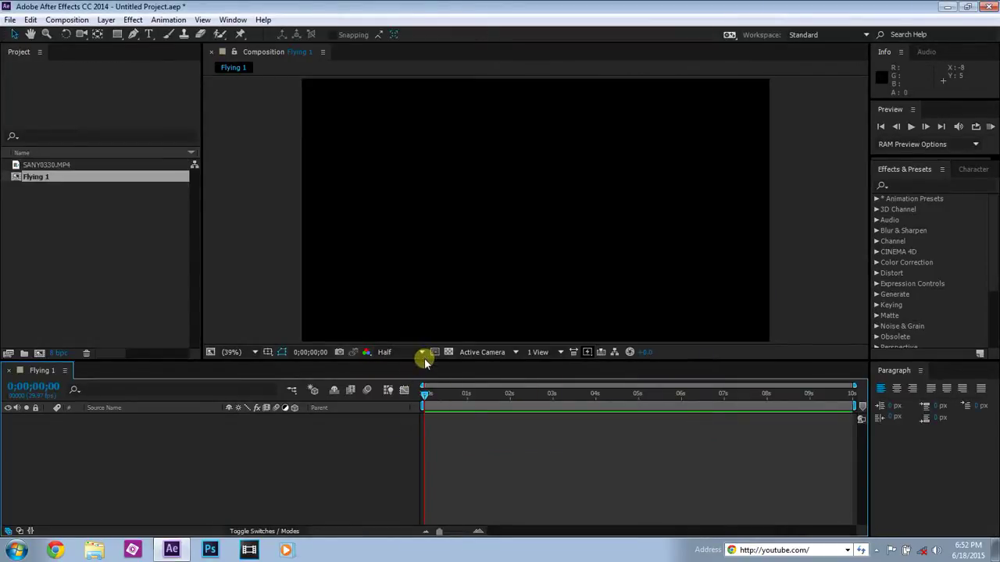
Drop SANY0330.MP4 into the Flying 1 timeline as layer 1
left_click_drag(422, 361, 429, 348)
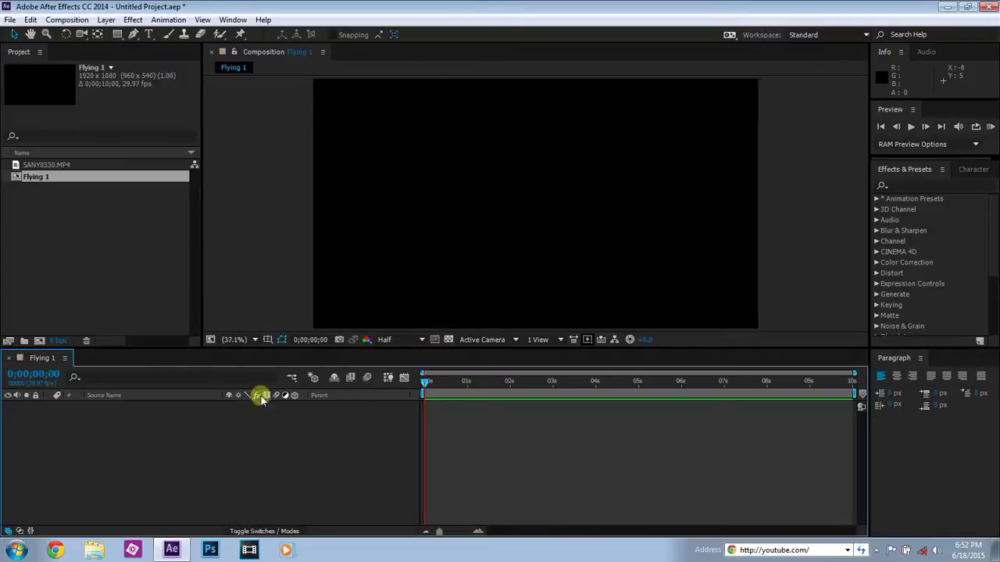
left_click(38, 166)
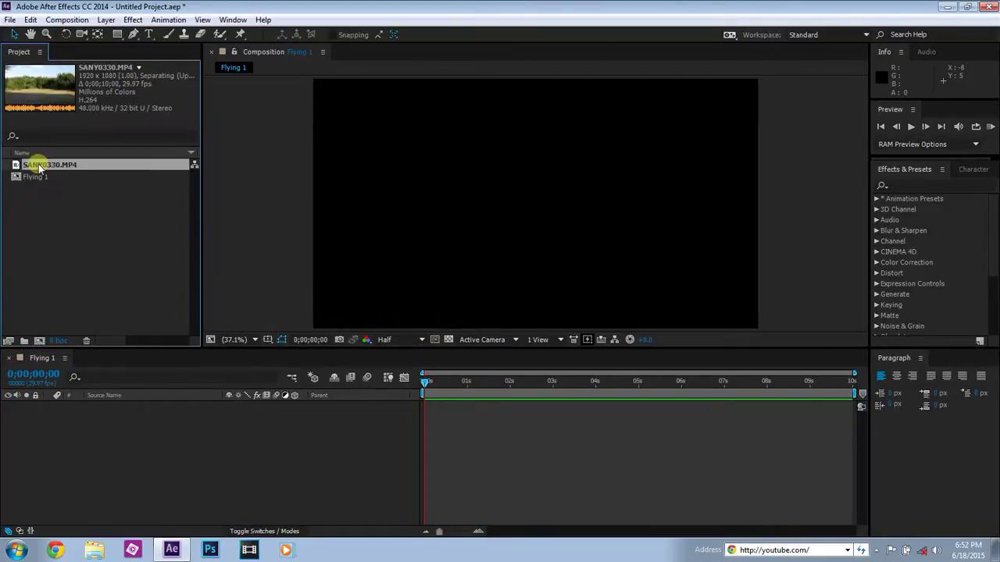
left_click_drag(38, 166, 95, 422)
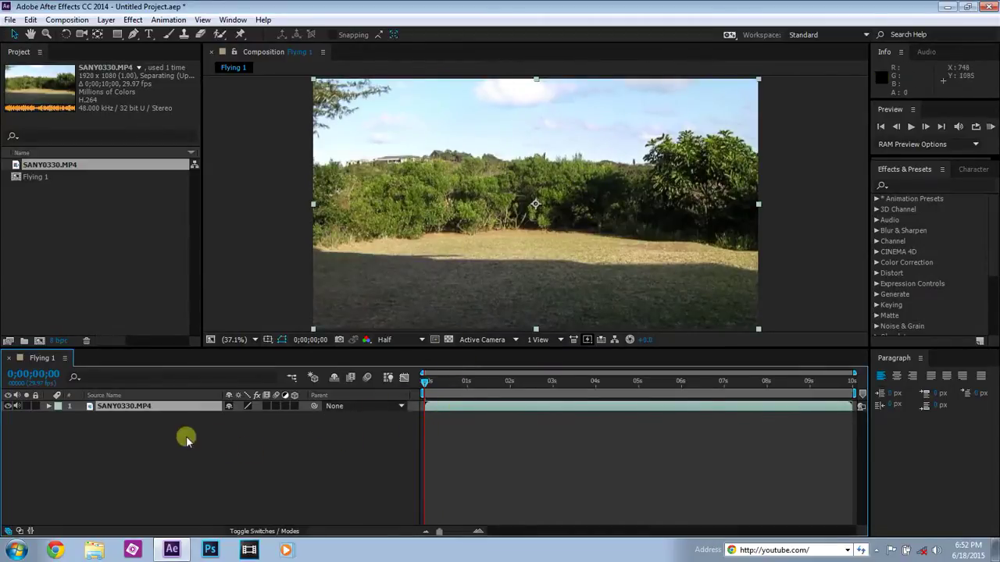
left_click(384, 476)
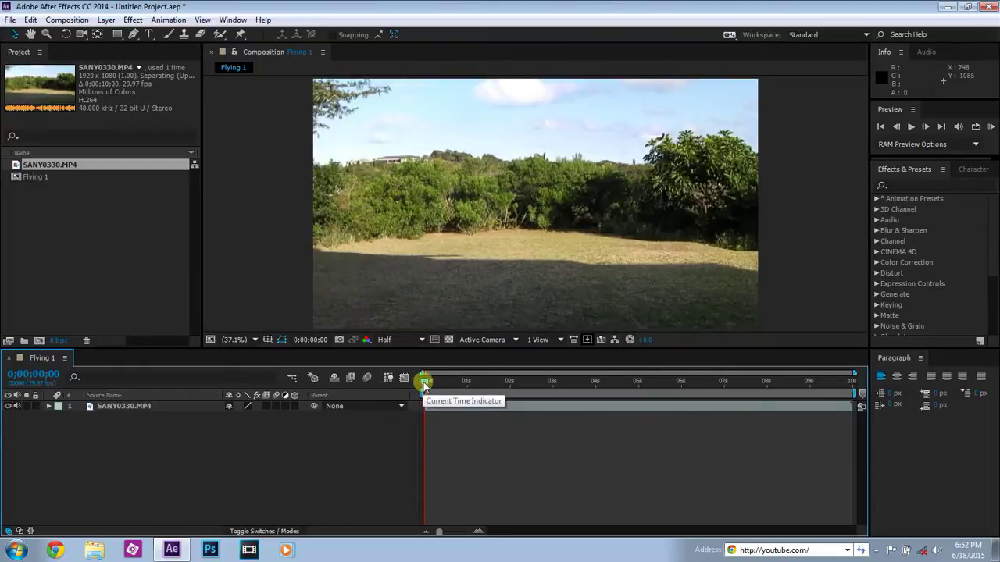
Preview the jump around the 2-second mark, then return to the clip's start
left_click_drag(424, 384, 595, 384)
key("space")
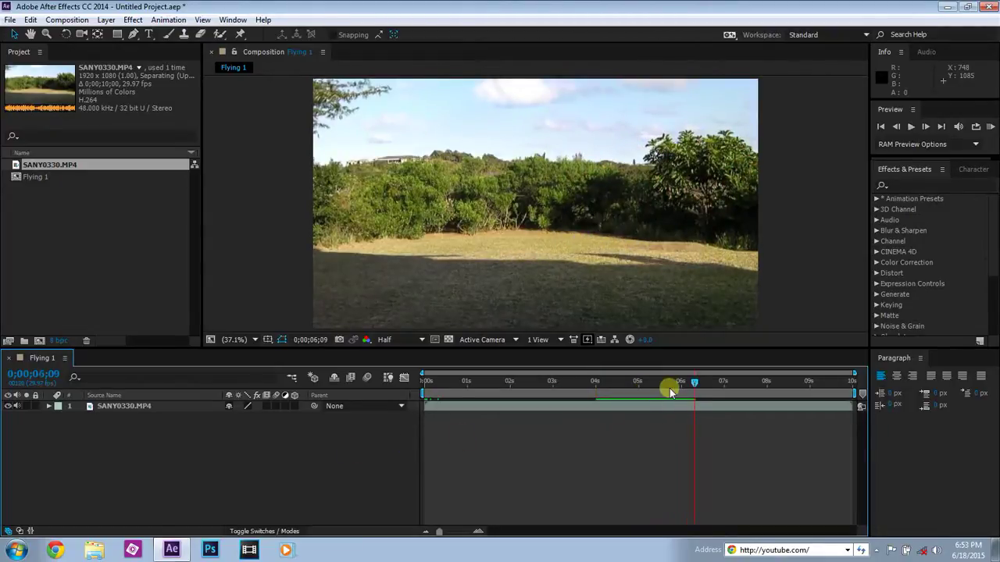
left_click_drag(695, 383, 458, 394)
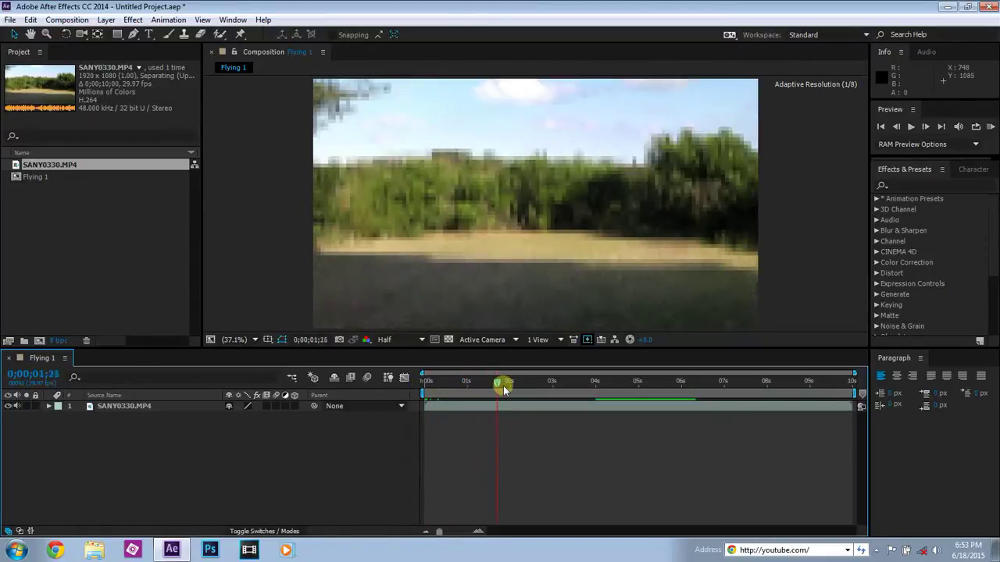
left_click_drag(519, 390, 521, 388)
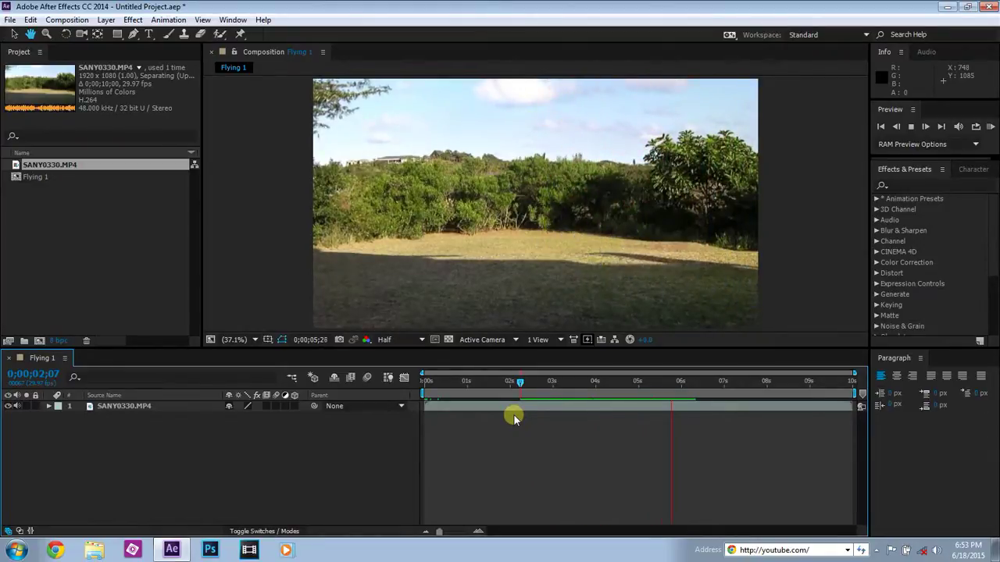
key("space")
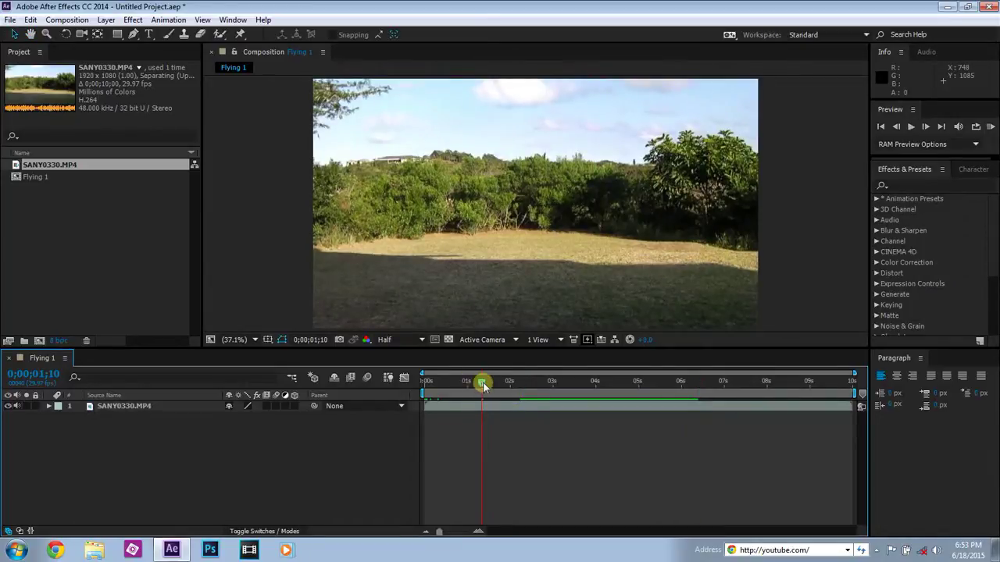
left_click_drag(482, 384, 393, 402)
left_click(147, 406)
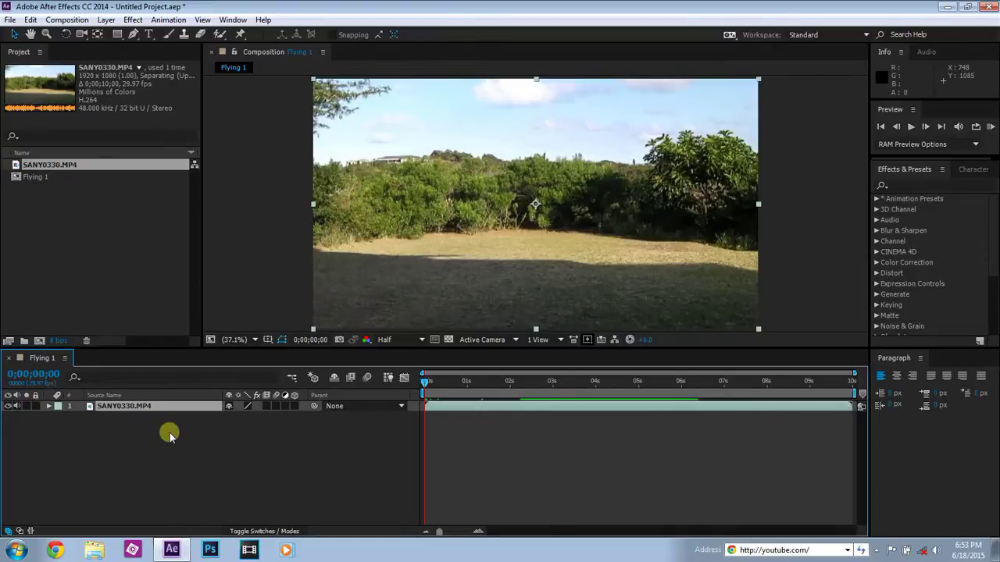
Duplicate the footage layer, reorder the two copies, and scrub to where the person enters
key("ctrl+d")
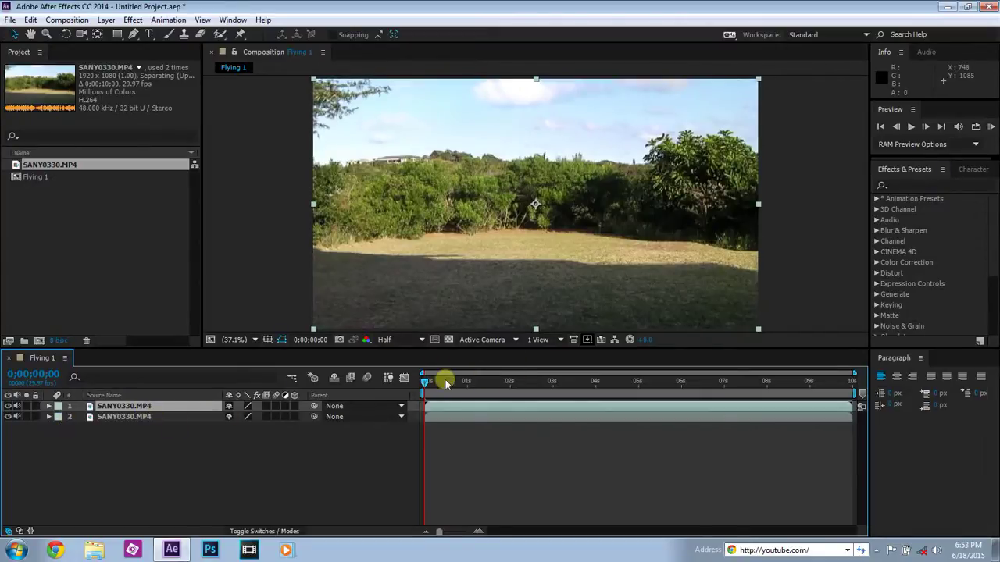
mouse_move(169, 420)
left_mouse_down()
mouse_move(161, 417)
mouse_move(173, 408)
left_mouse_up()
left_click_drag(424, 383, 604, 390)
Zoom in on the jumper's feet and lawn, then return magnification to Fit
scroll(567, 292, "up", 3)
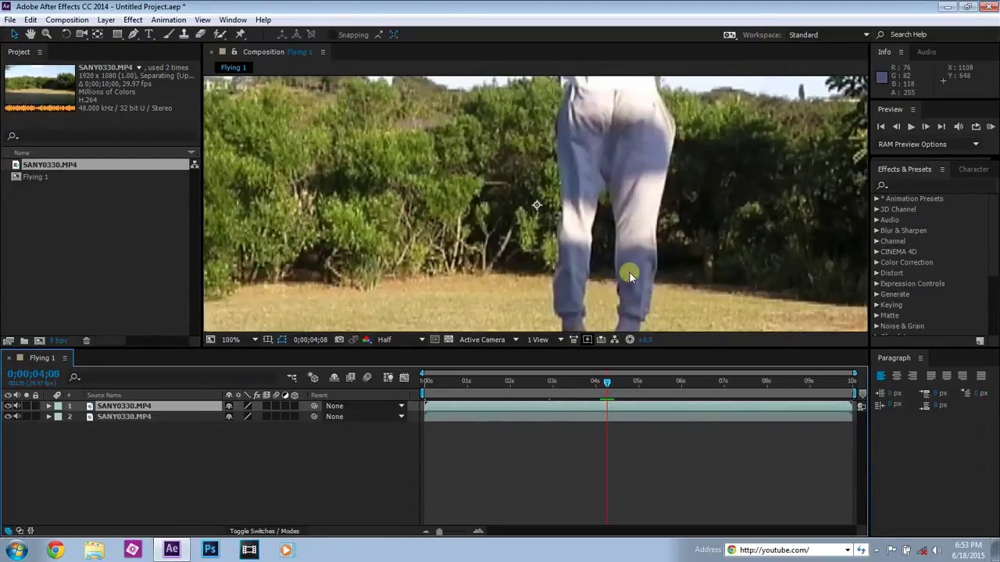
left_click_drag(625, 278, 597, 190)
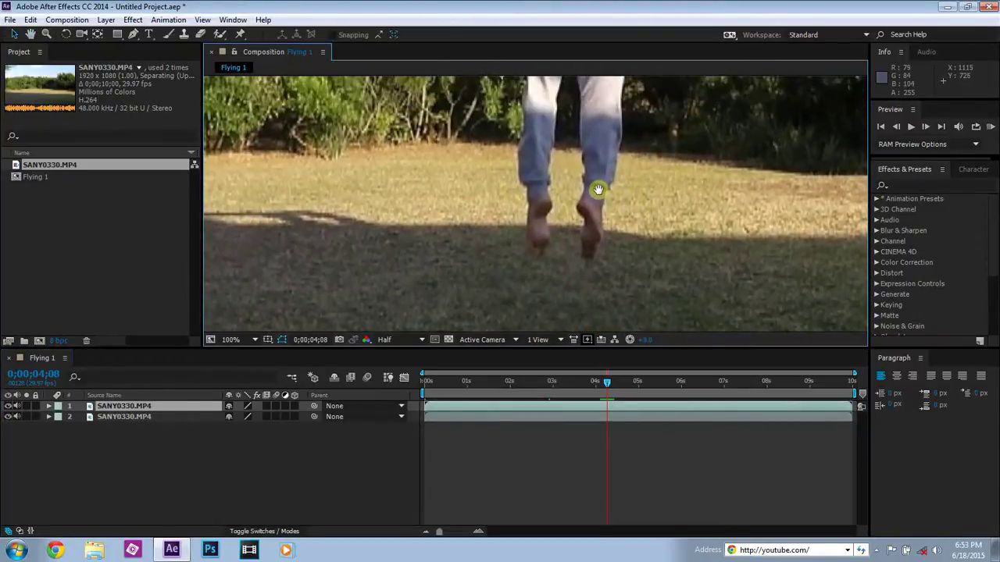
left_click(238, 340)
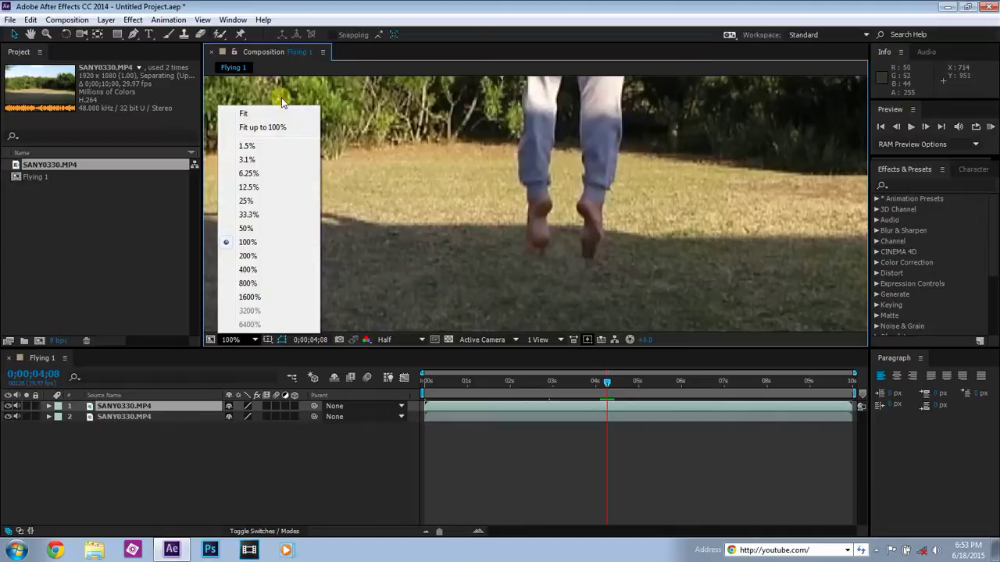
left_click(267, 117)
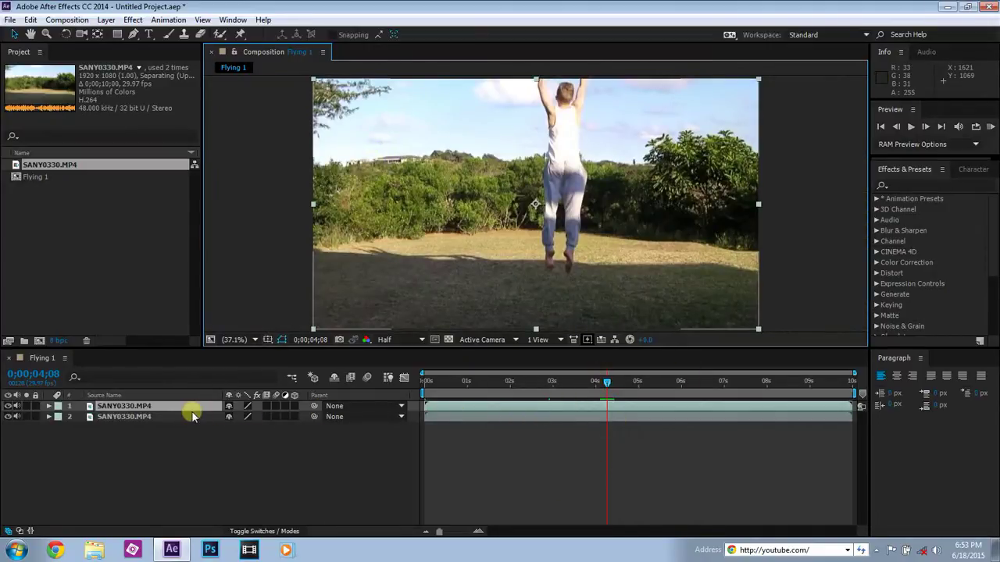
left_click(154, 406)
left_click(610, 381)
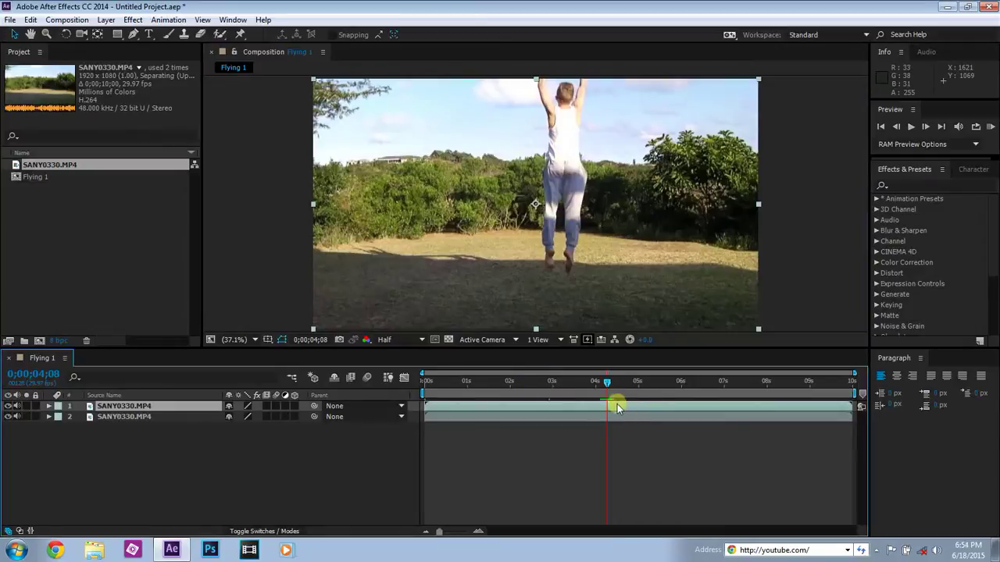
Split the top layer at 0;00;04;08 and preview from just before the jump
left_click(30, 20)
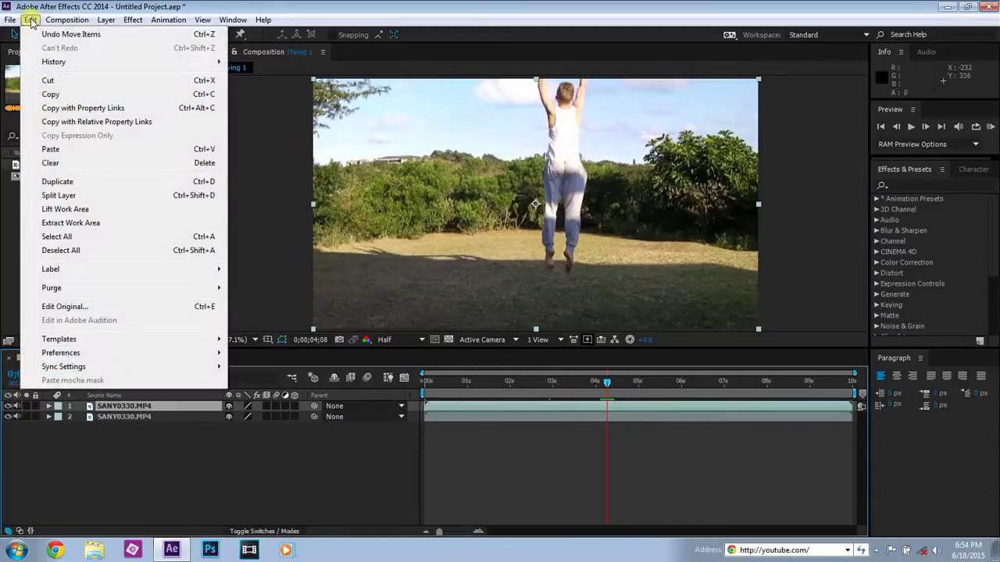
left_click(59, 196)
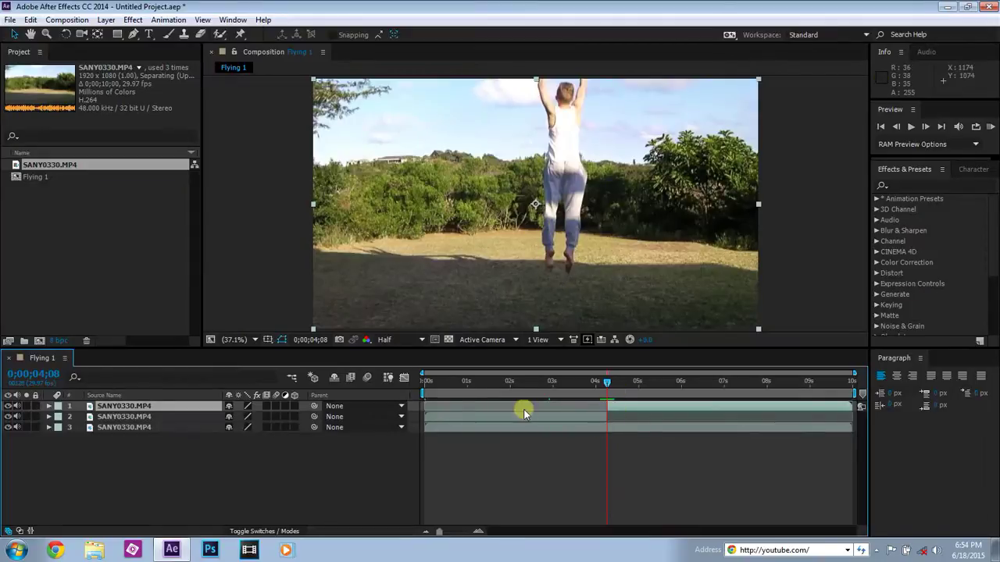
left_click_drag(607, 383, 582, 384)
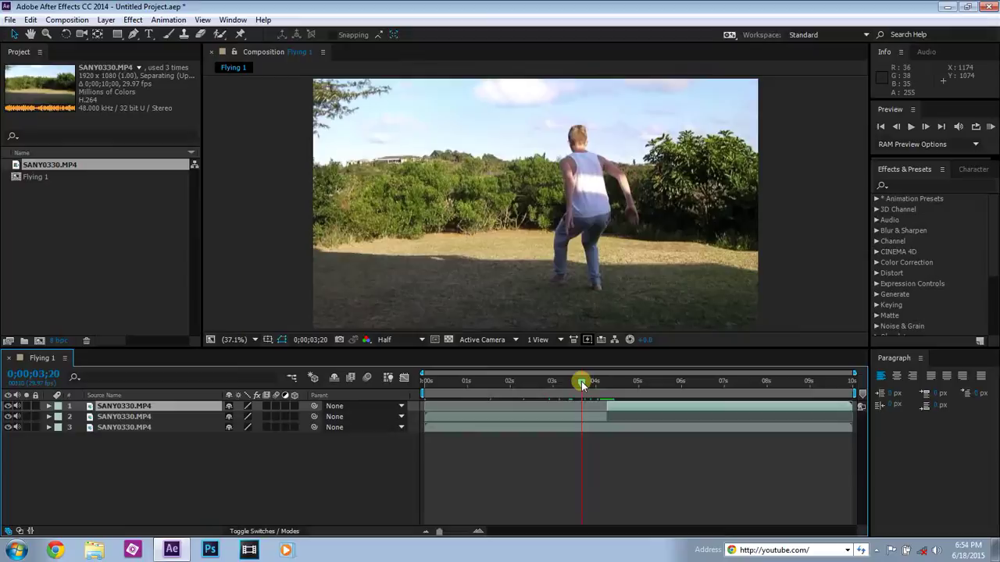
key("space")
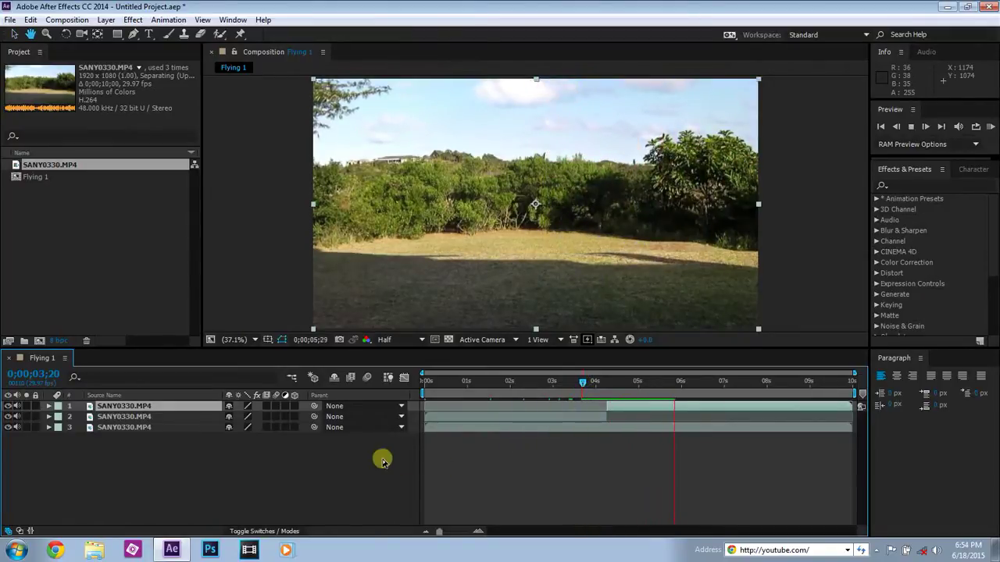
left_click(383, 460)
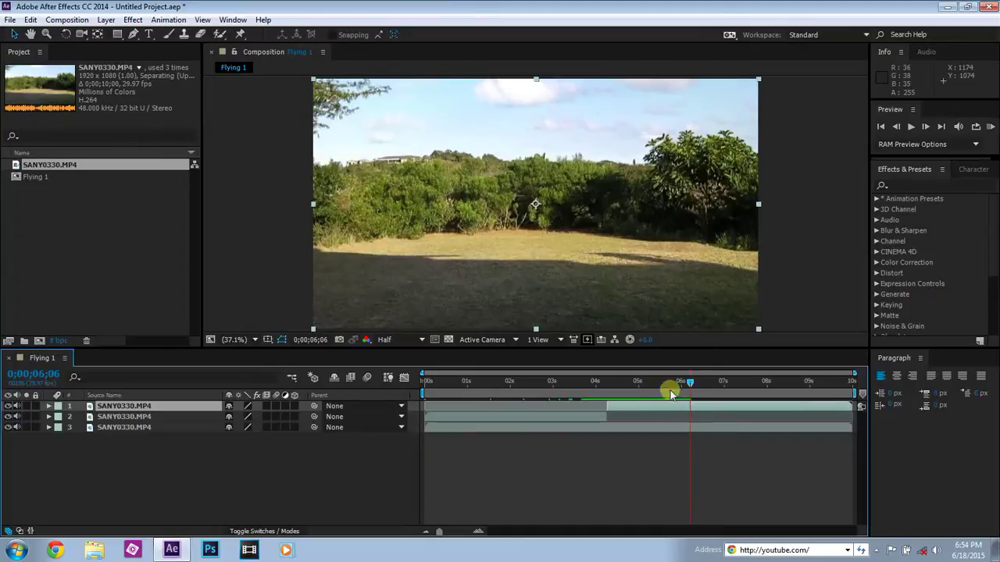
Scrub to the jump's peak at 0;00;04;08 and select the top layer
left_click_drag(688, 386, 606, 396)
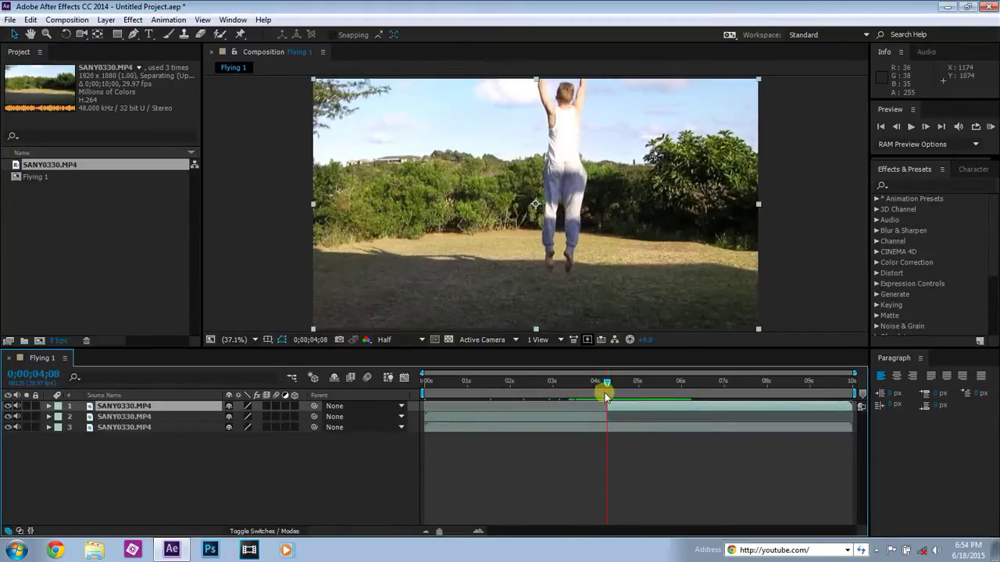
left_click(353, 460)
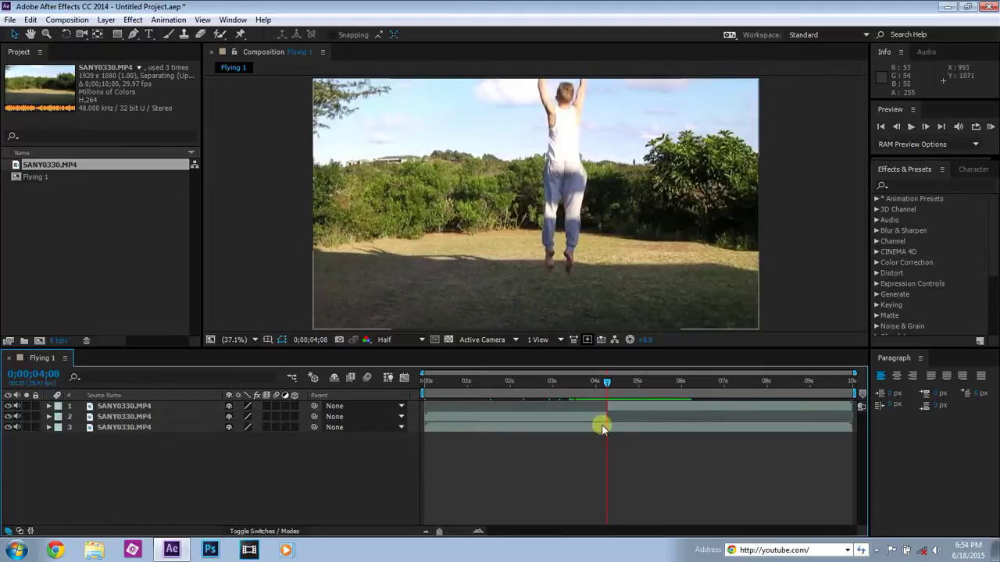
left_click(130, 406)
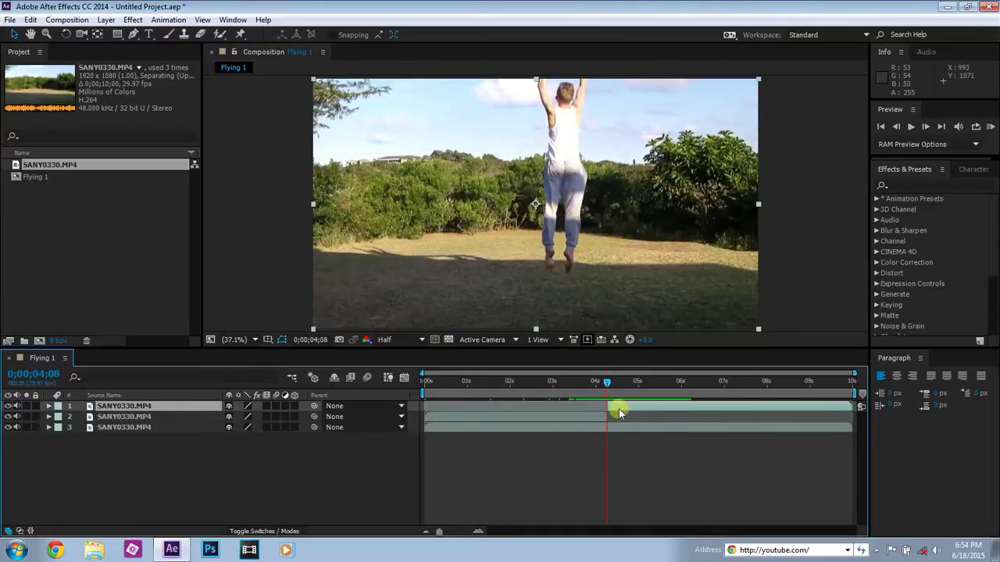
Apply Time > Freeze Frame to the top layer and confirm the 4;08 frame holds afterwards
right_click(618, 408)
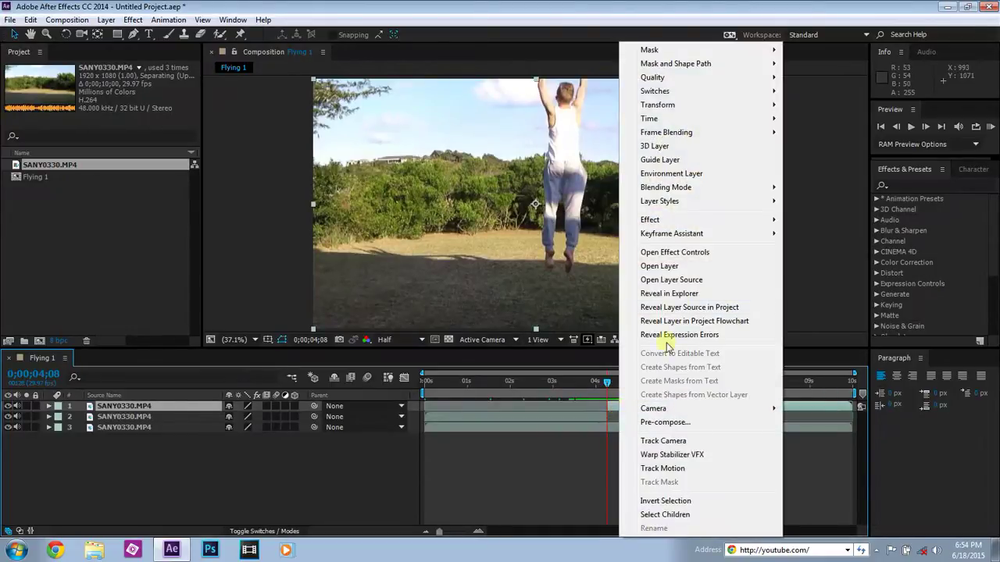
mouse_move(705, 205)
mouse_move(699, 125)
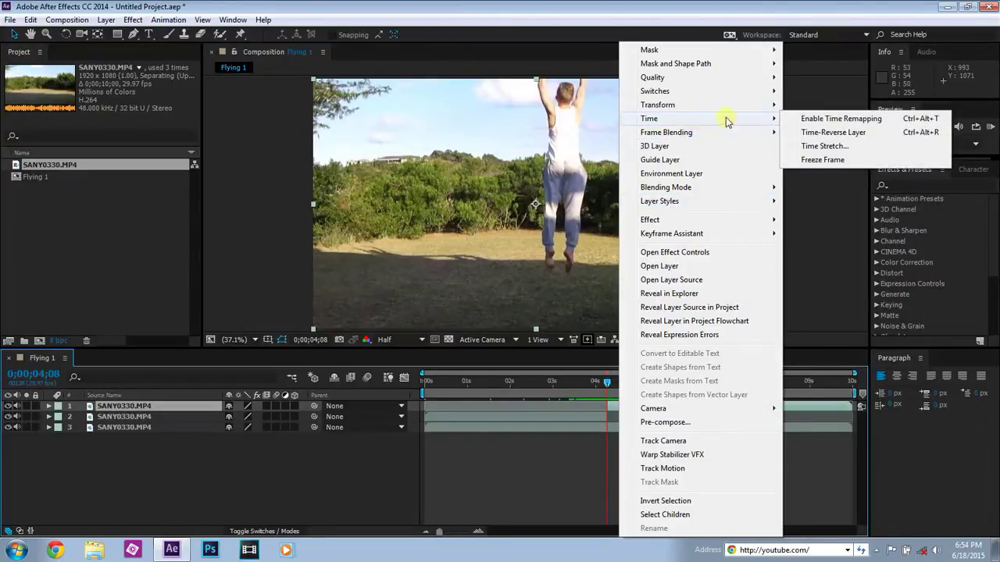
left_click(831, 161)
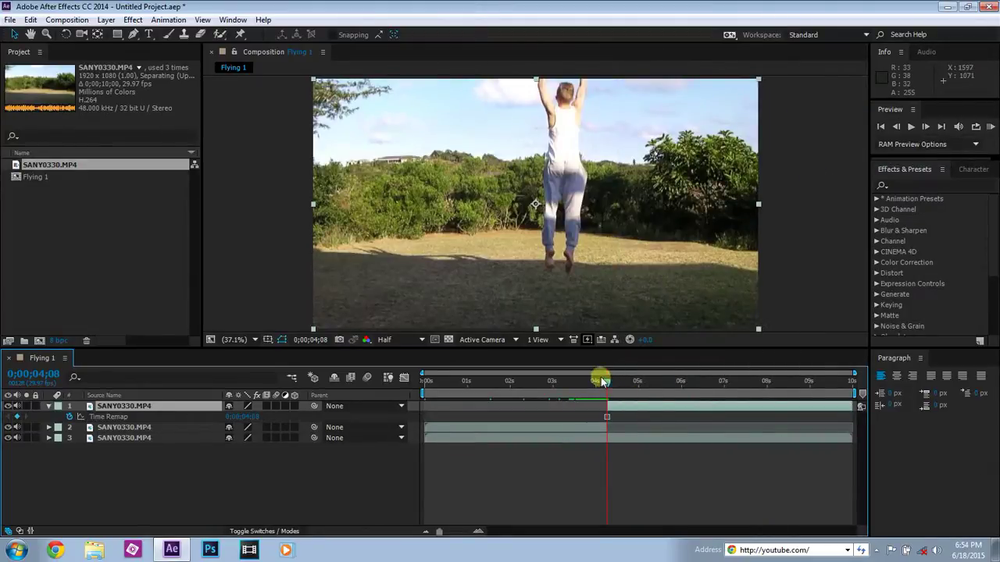
mouse_move(606, 385)
left_mouse_down()
mouse_move(747, 393)
mouse_move(585, 399)
mouse_move(636, 402)
mouse_move(603, 400)
mouse_move(622, 390)
left_mouse_up()
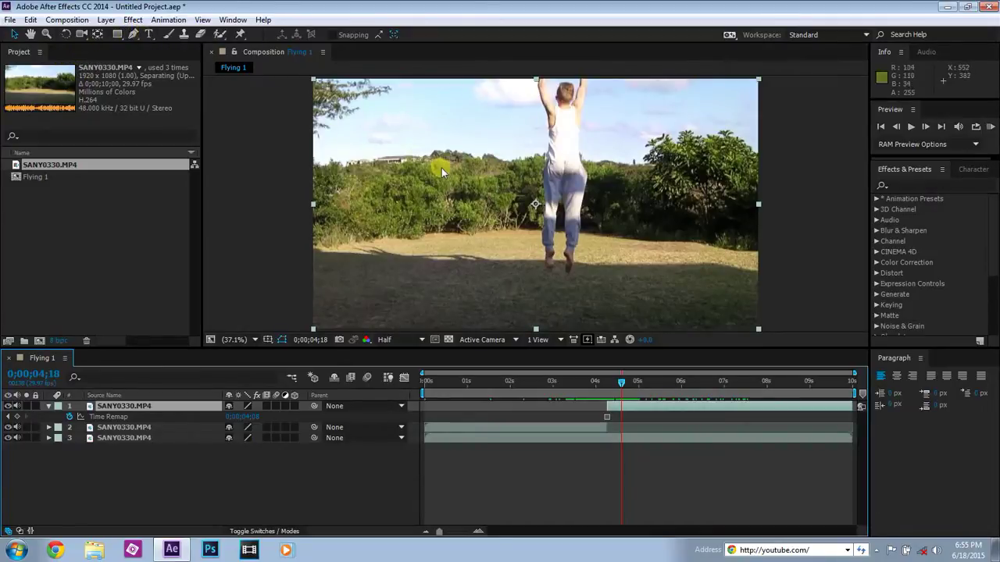
With the Pen tool active, zoom to 100% and pan down to the jumper's feet
key("g")
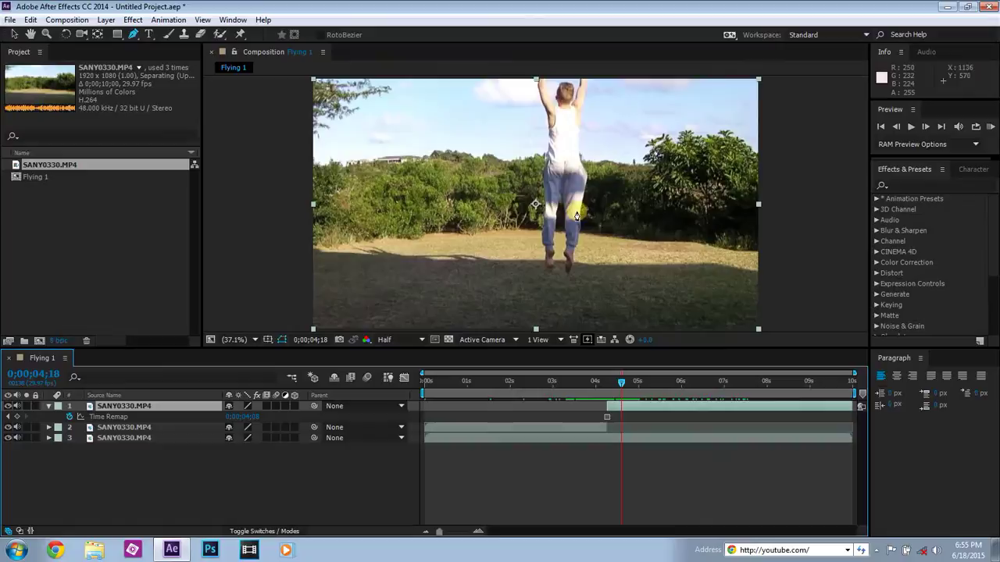
key("slash")
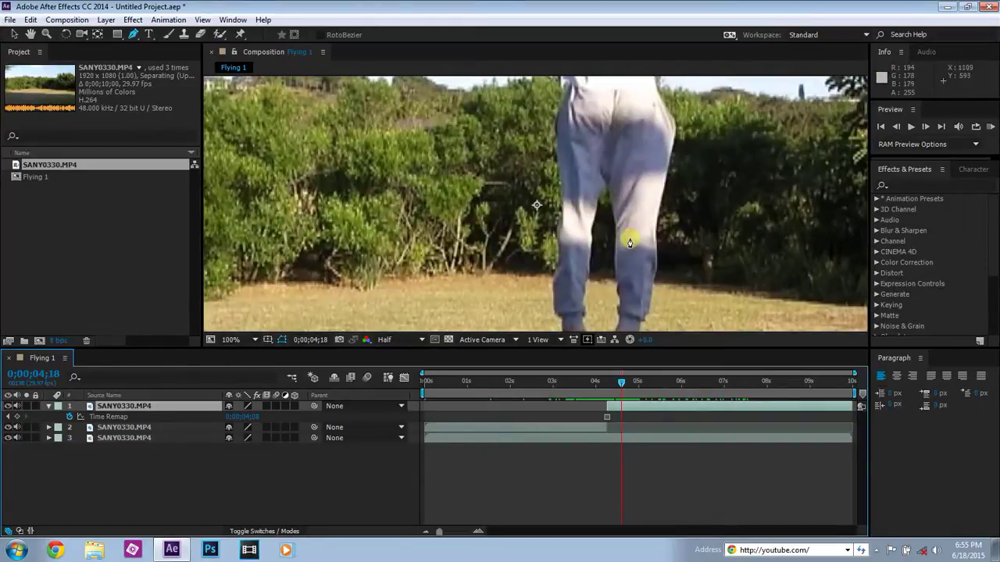
key("h")
left_click_drag(583, 249, 553, 156)
key("g")
scroll(579, 206, "up", 1)
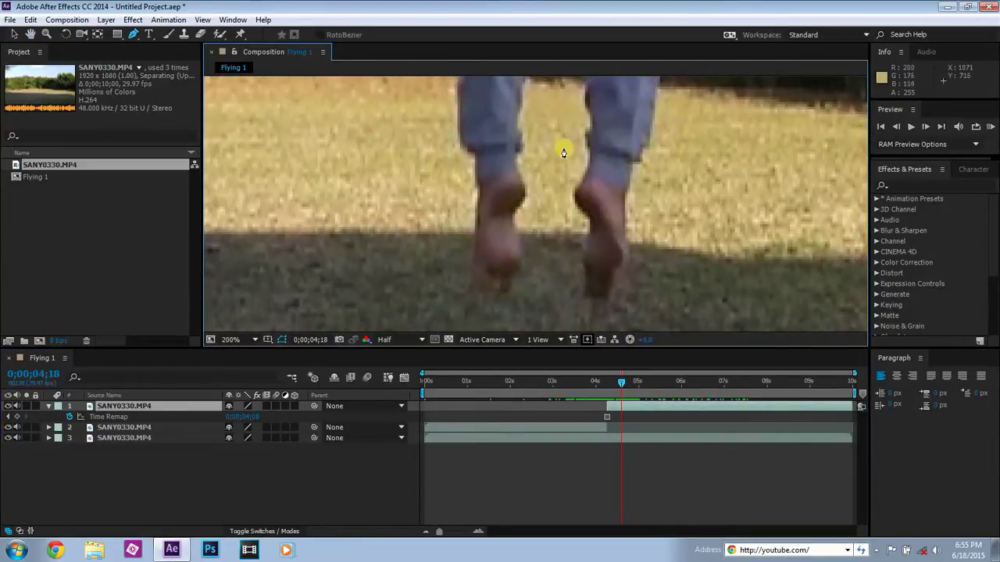
Place mask points around the right foot and up toward the shin to outline the jumper
left_click(624, 200)
left_click(625, 247)
left_click(608, 296)
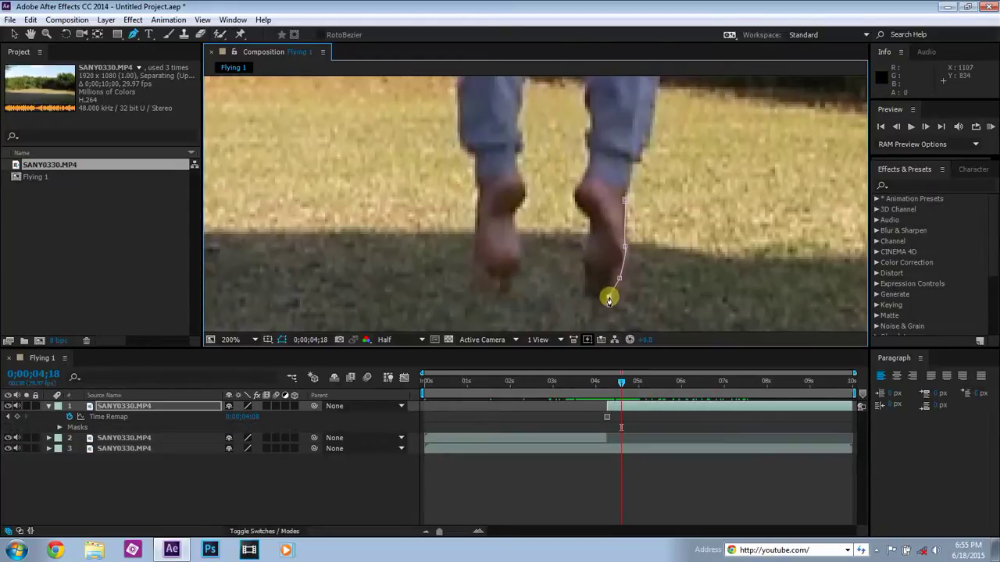
left_click(583, 299)
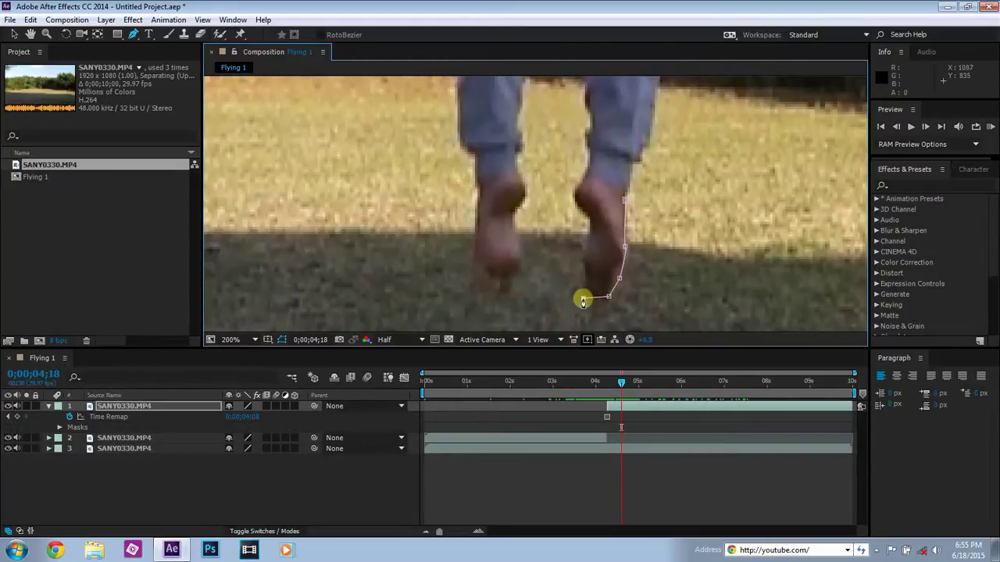
left_click(590, 211)
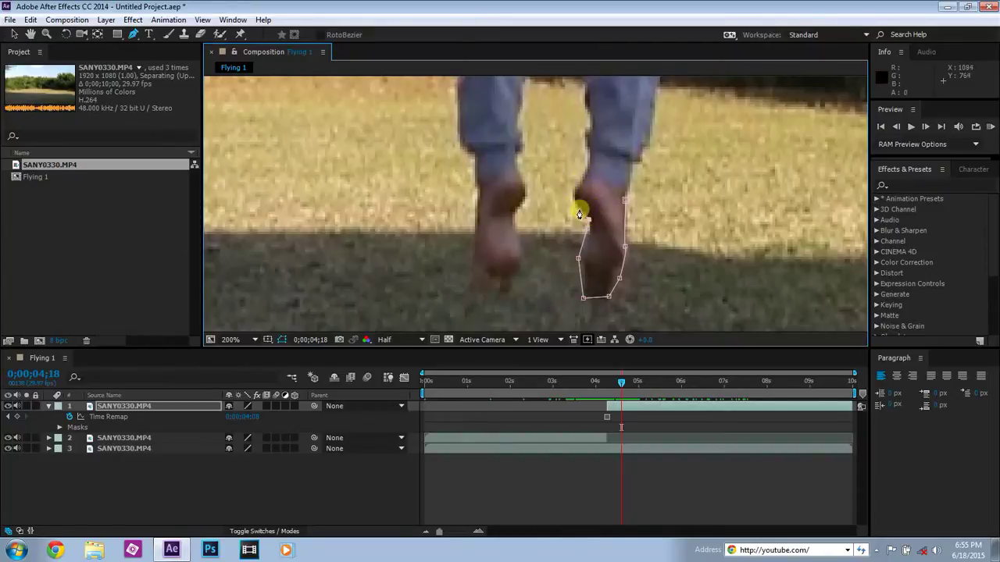
left_click(594, 146)
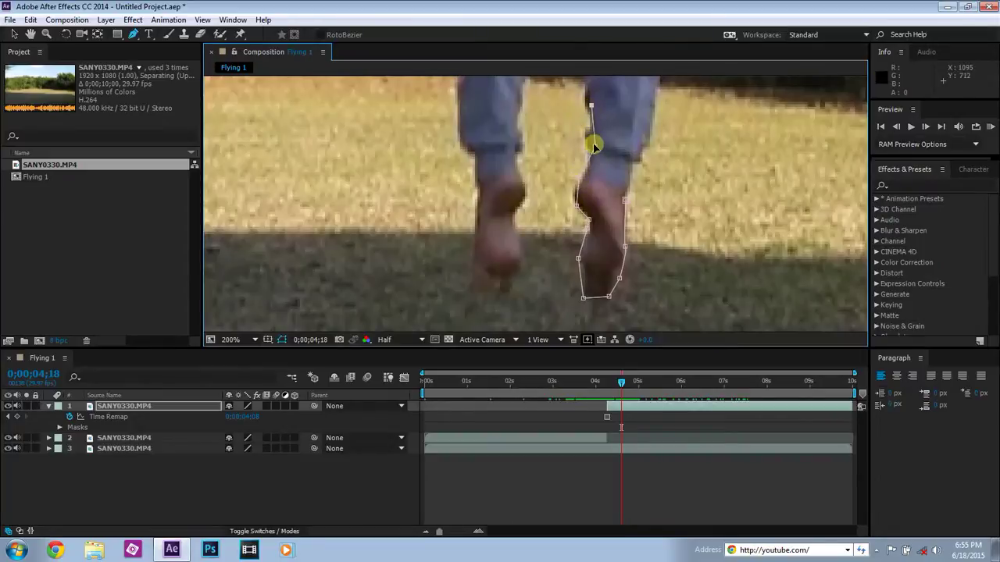
scroll(591, 134, "down", 3)
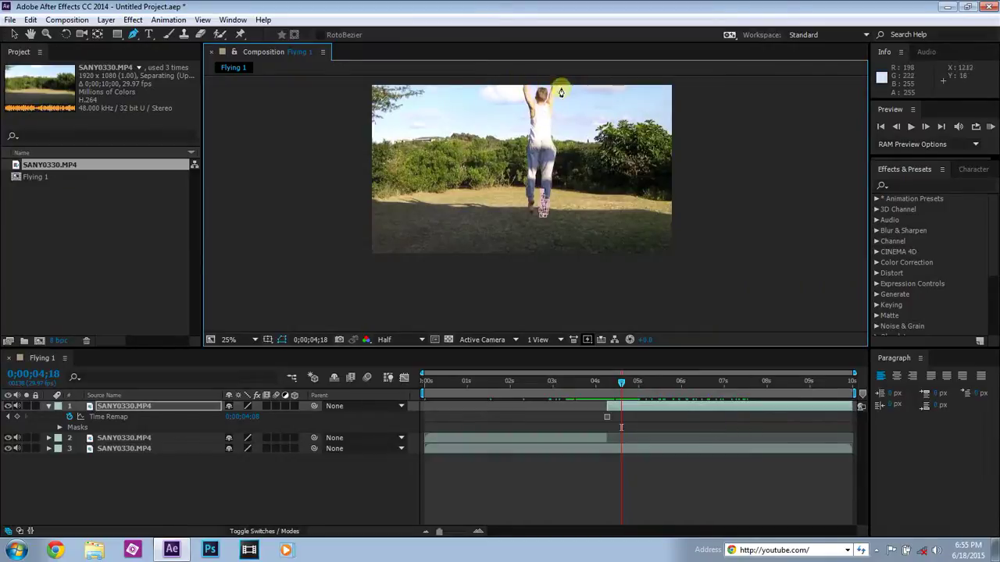
left_click(880, 550)
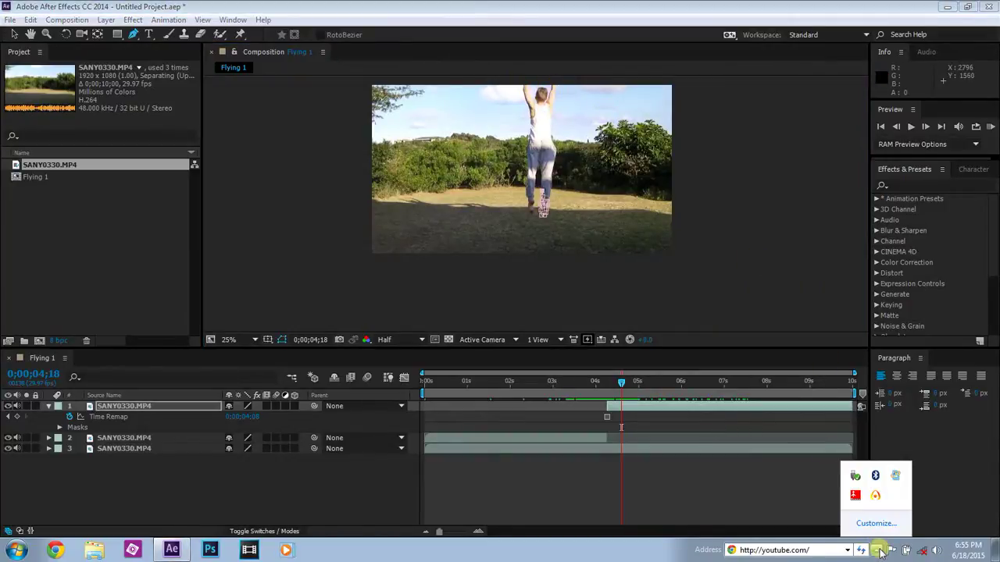
left_click(875, 496)
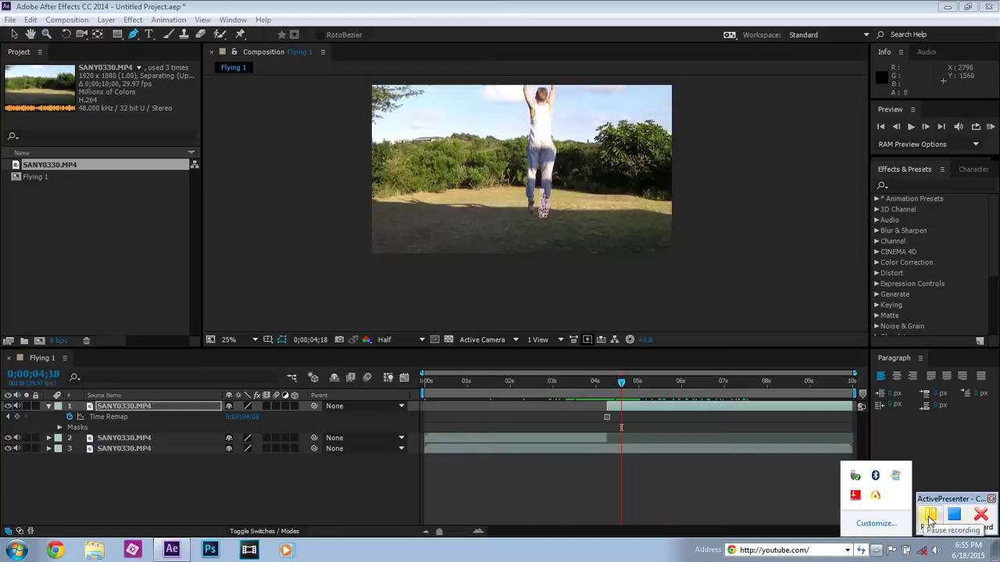
left_click(930, 517)
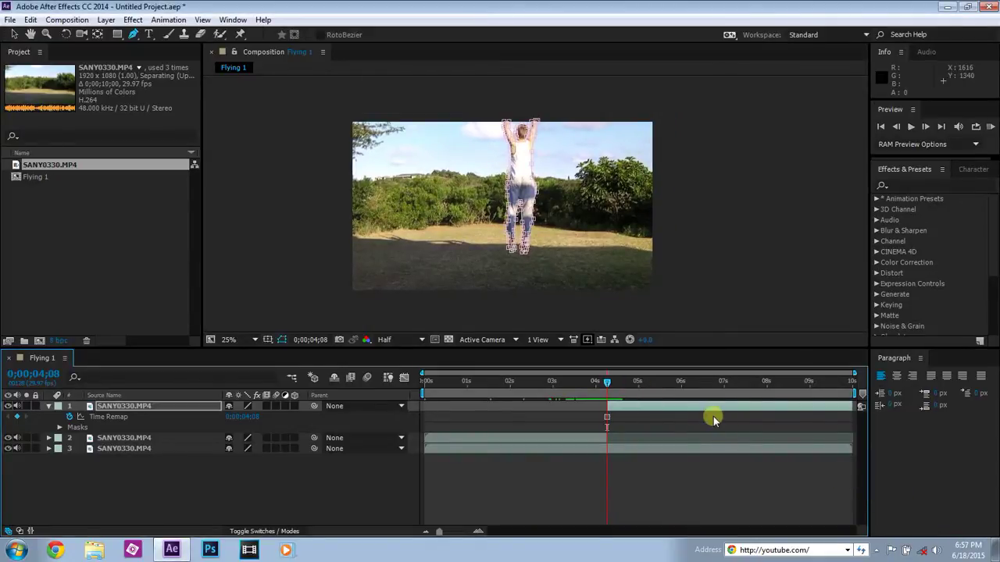
scroll(522, 207, "up", 4)
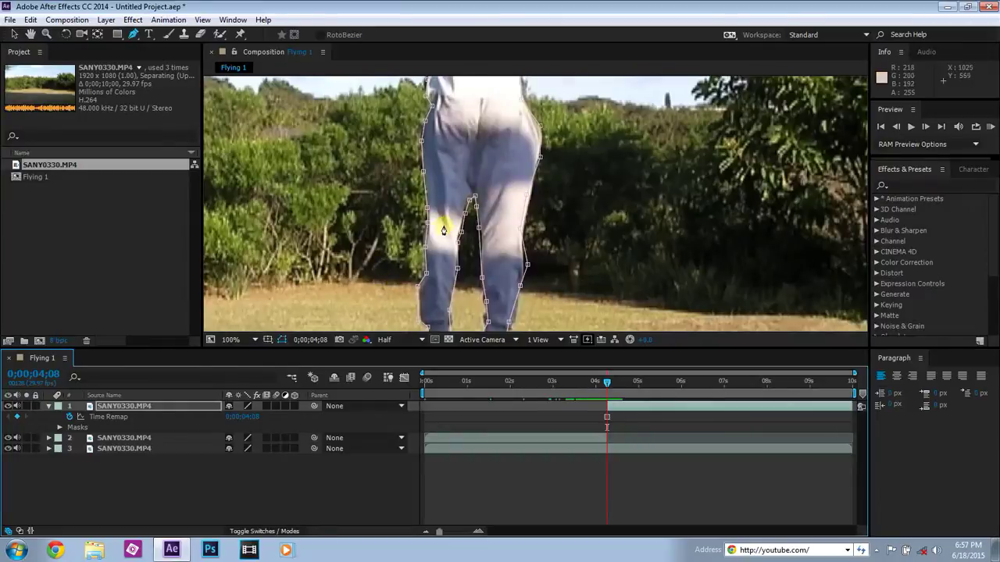
key("h")
scroll(575, 176, "up", 6)
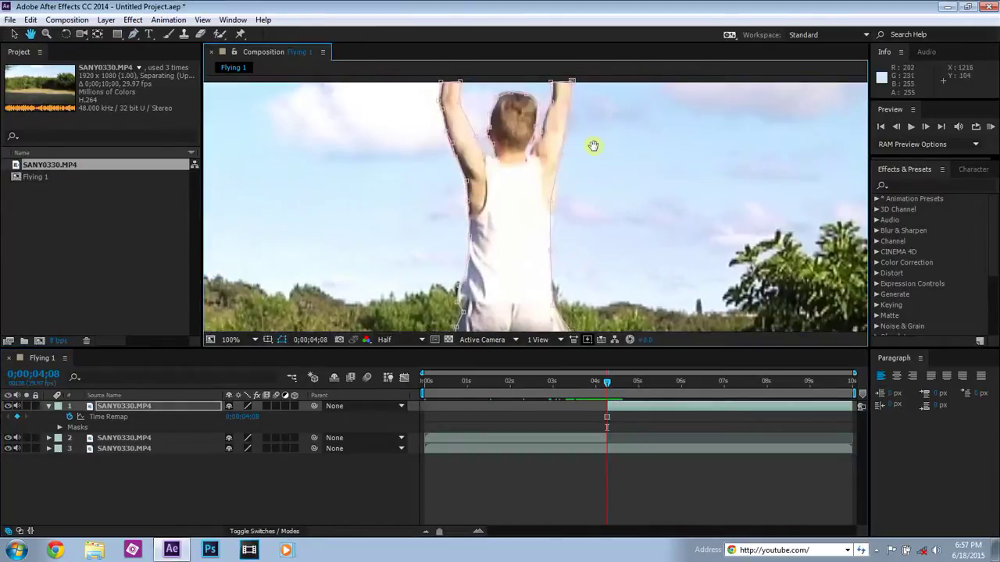
scroll(612, 228, "down", 7)
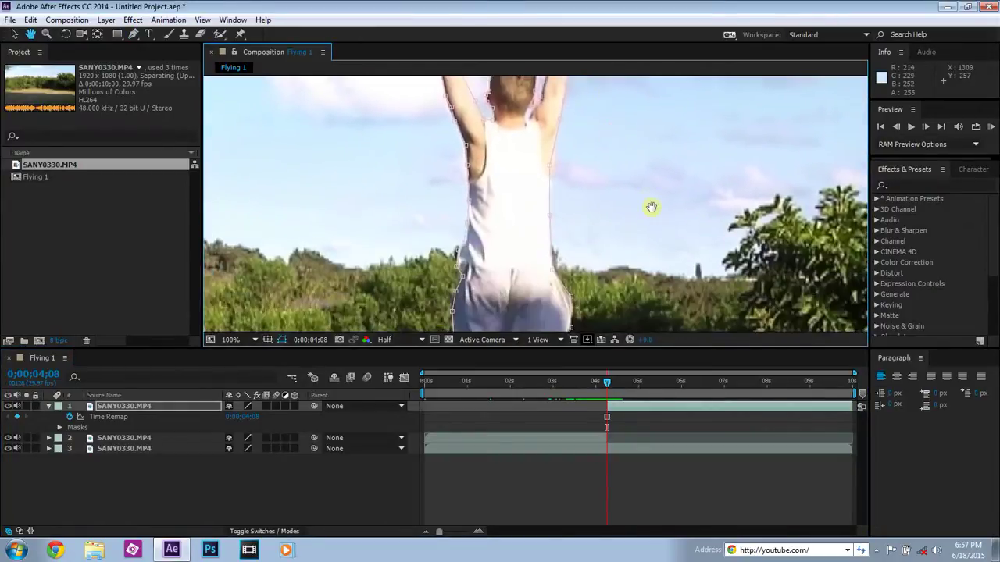
scroll(621, 144, "up", 1)
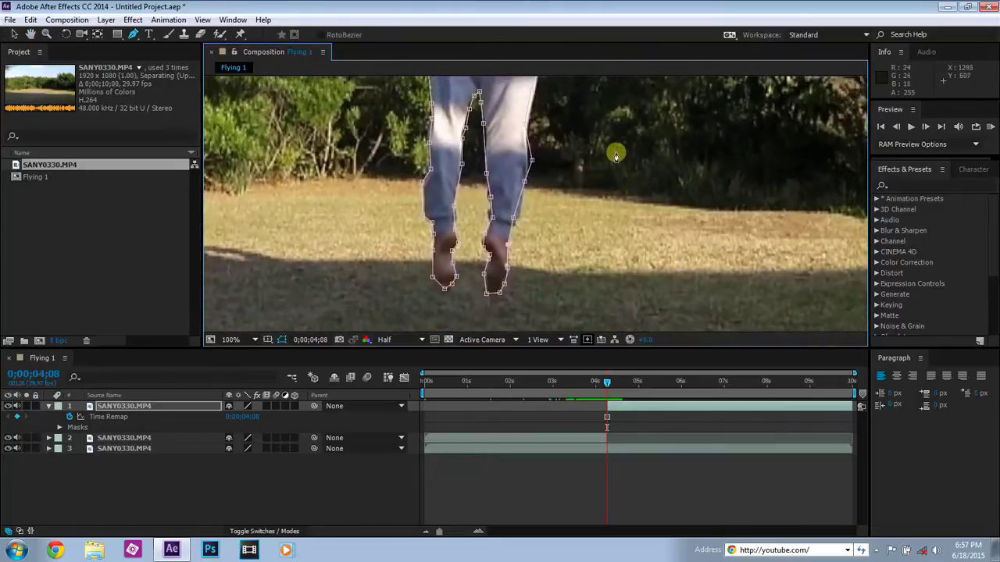
key("g")
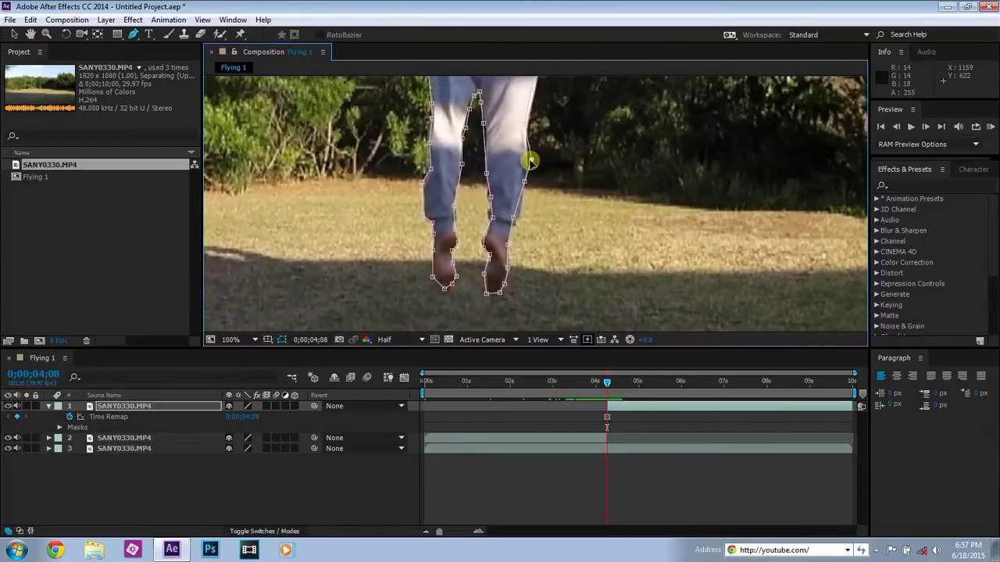
scroll(574, 160, "down", 2)
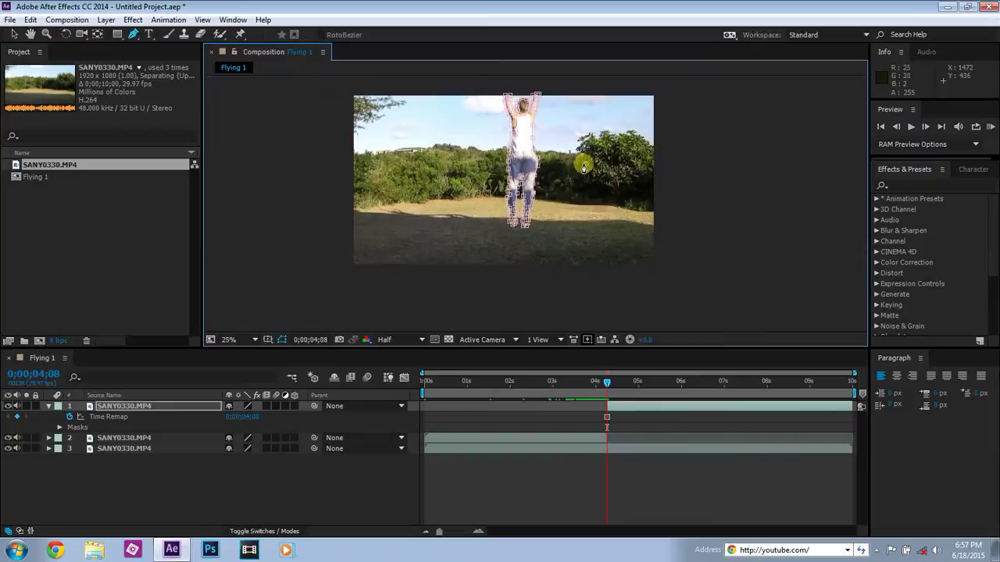
left_click(251, 339)
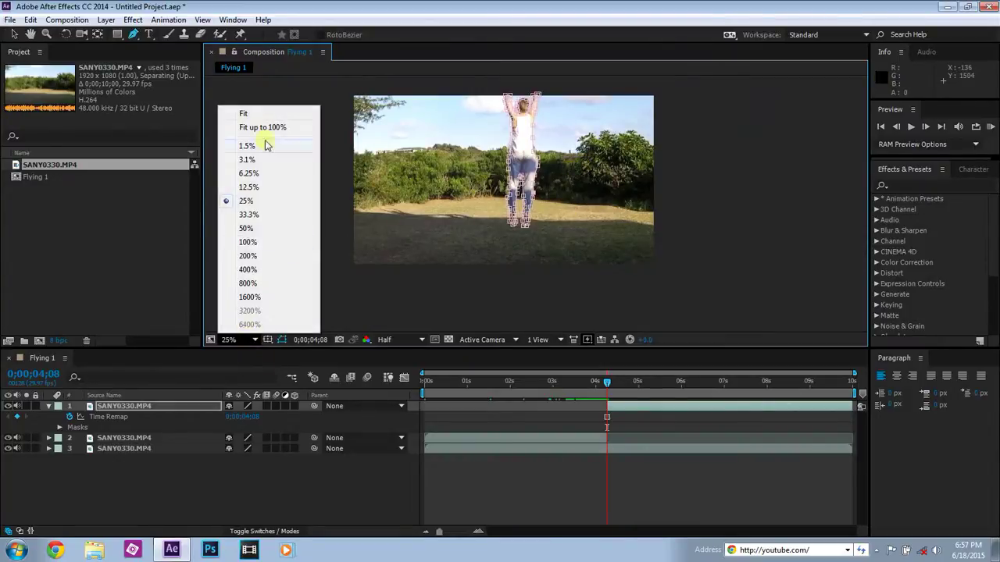
left_click(254, 115)
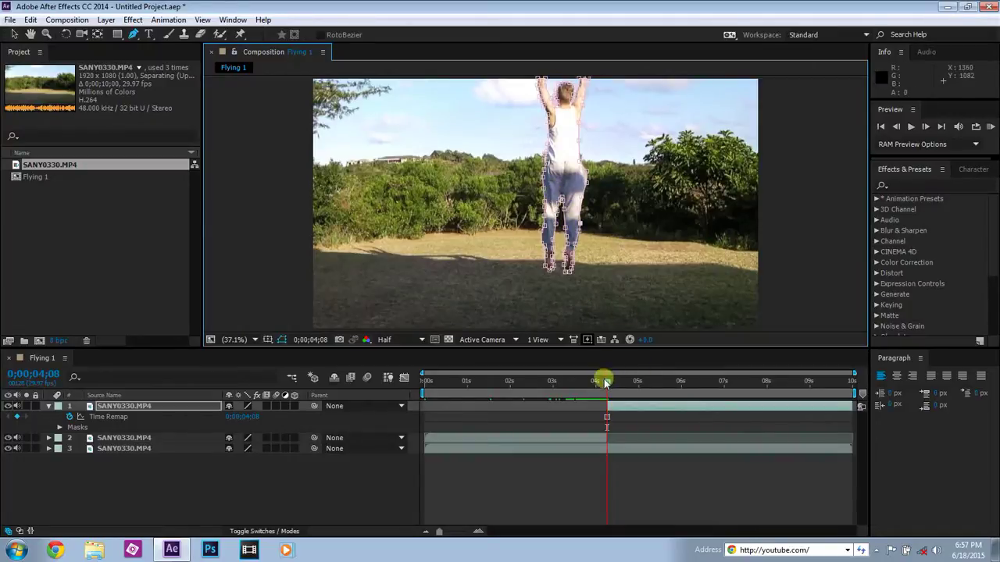
left_click_drag(605, 382, 512, 383)
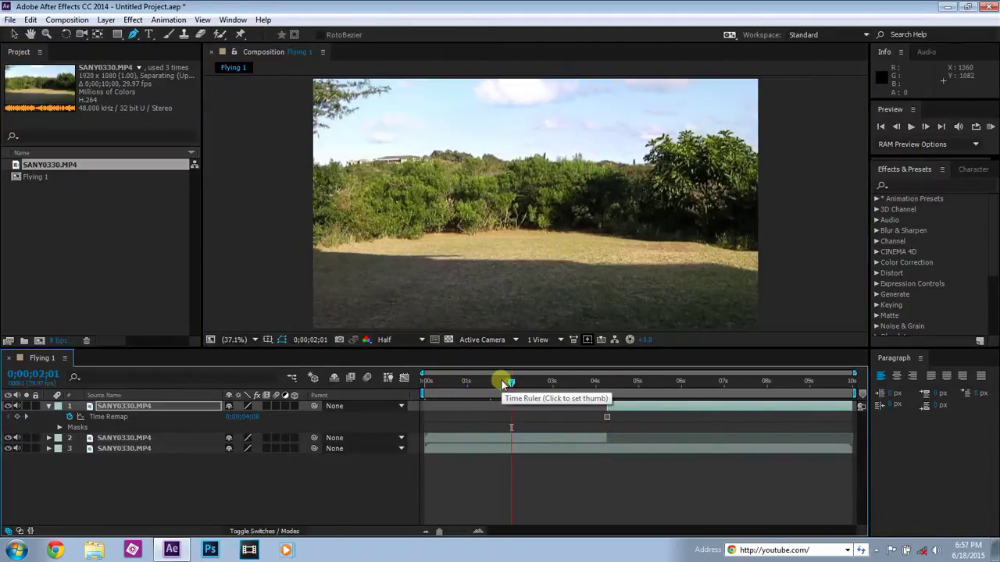
key("space")
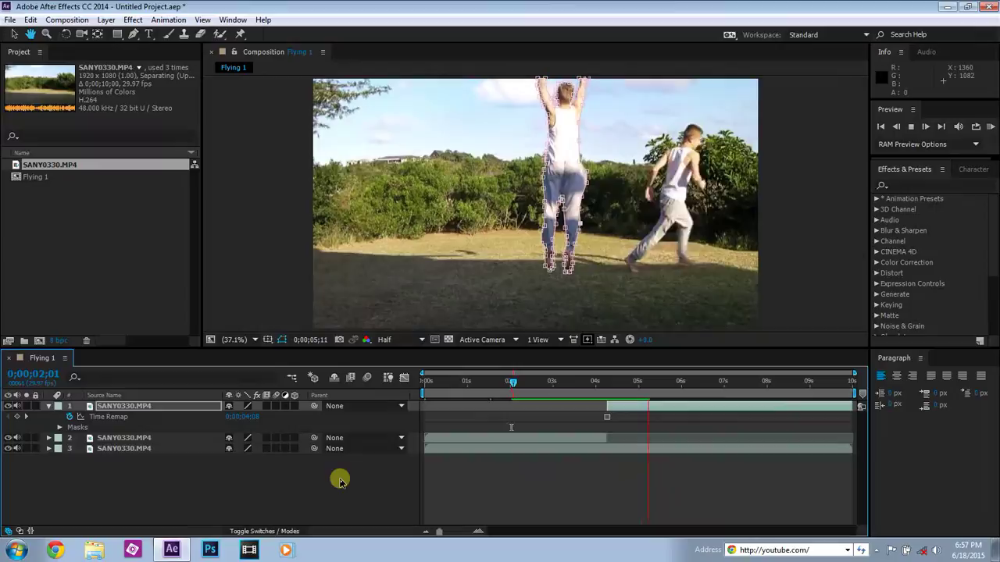
key("g")
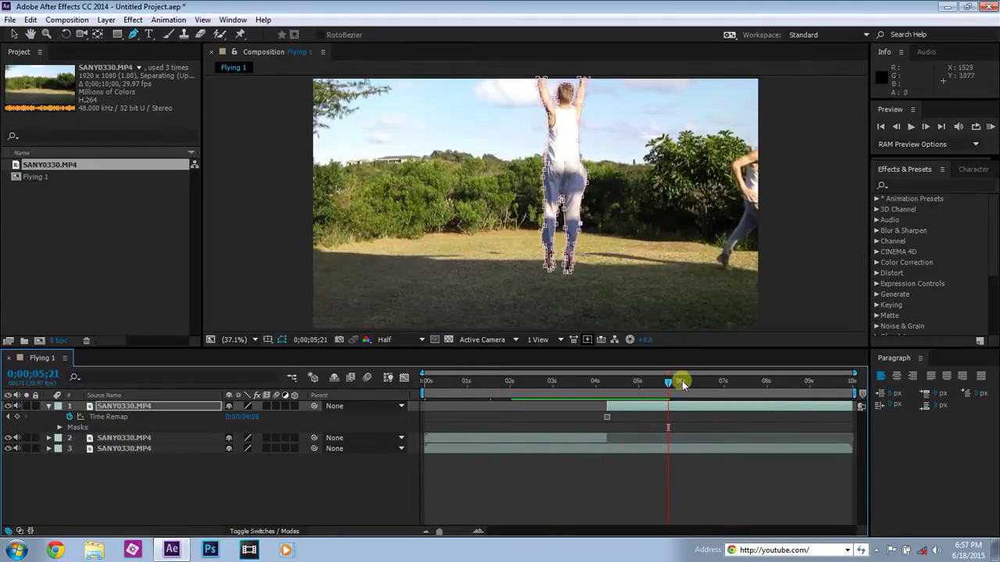
left_click_drag(667, 385, 675, 437)
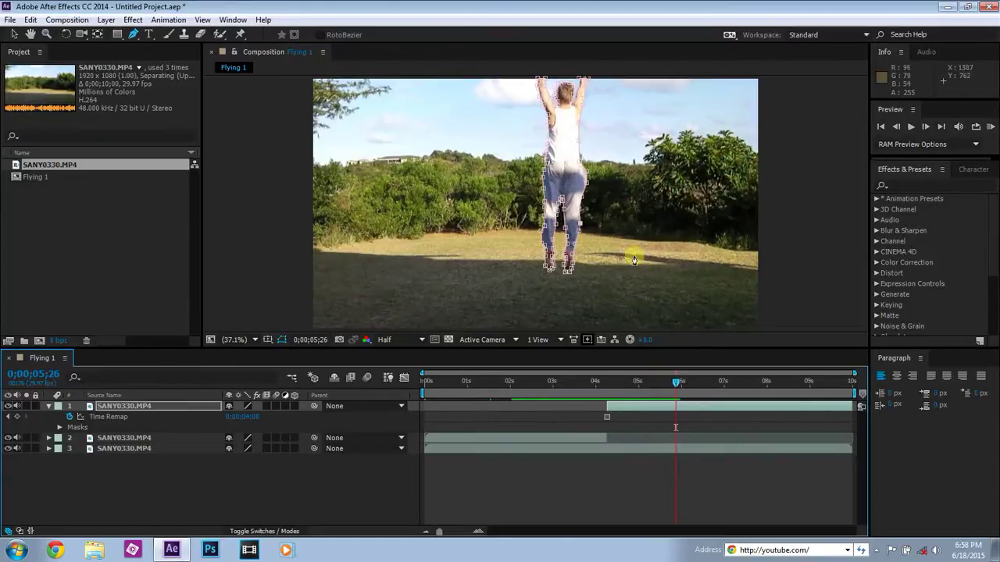
left_click_drag(676, 389, 714, 388)
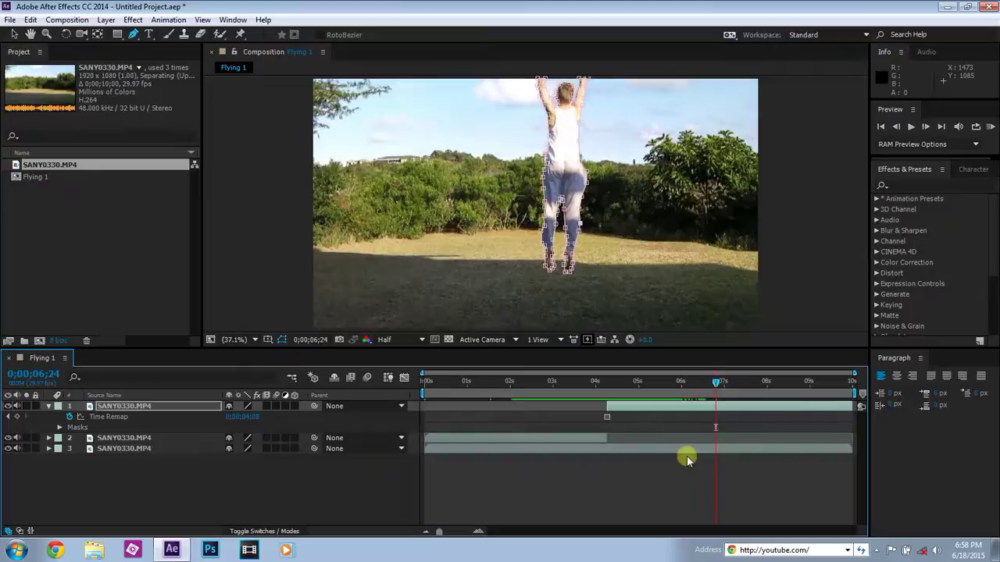
Trim layer 3's start to about 7 seconds, slide it to begin near 4 seconds, and return to 0;00;00;00
left_click(583, 448)
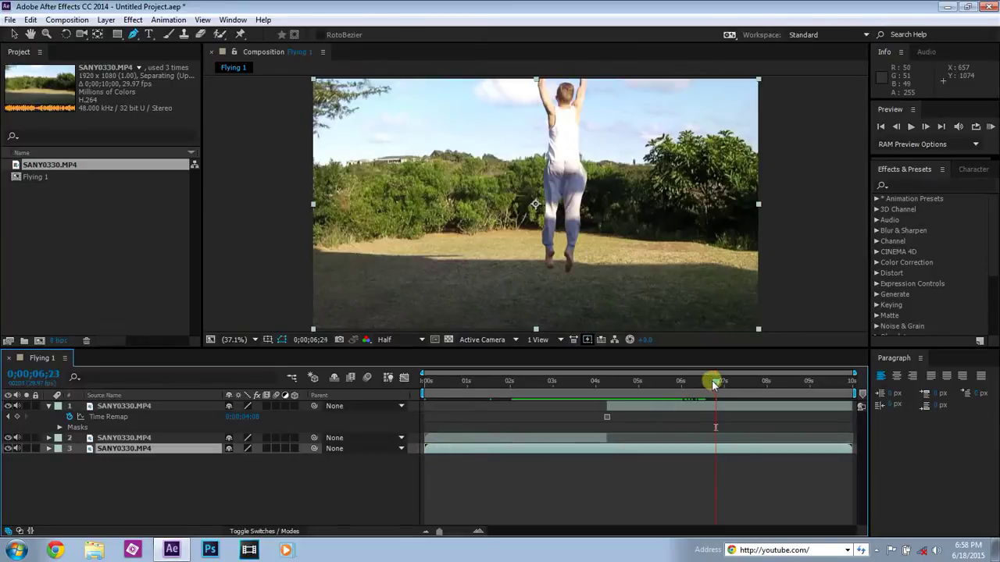
mouse_move(715, 383)
left_mouse_down()
mouse_move(546, 407)
mouse_move(717, 390)
left_mouse_up()
left_click_drag(435, 447, 715, 451)
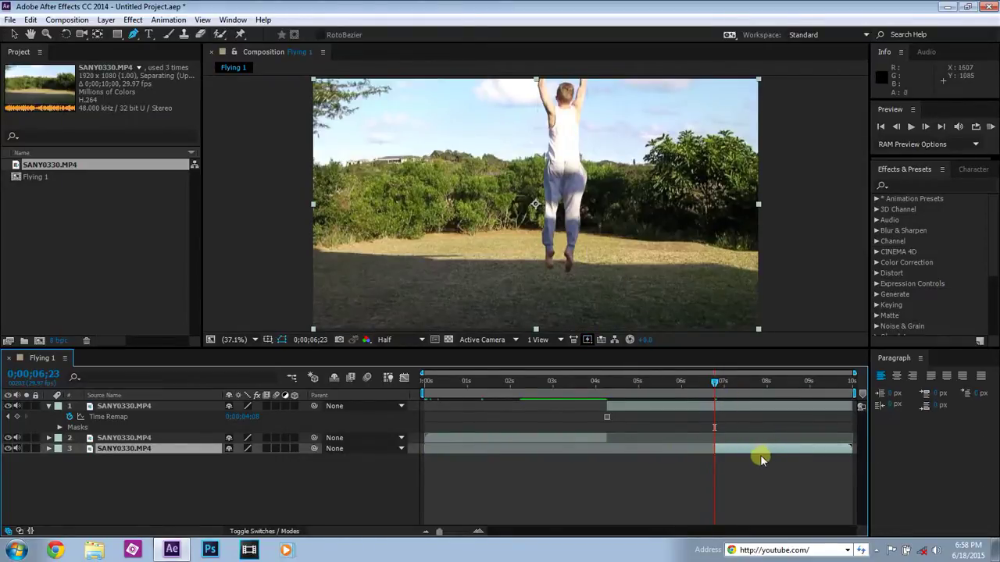
left_click_drag(757, 453, 612, 447)
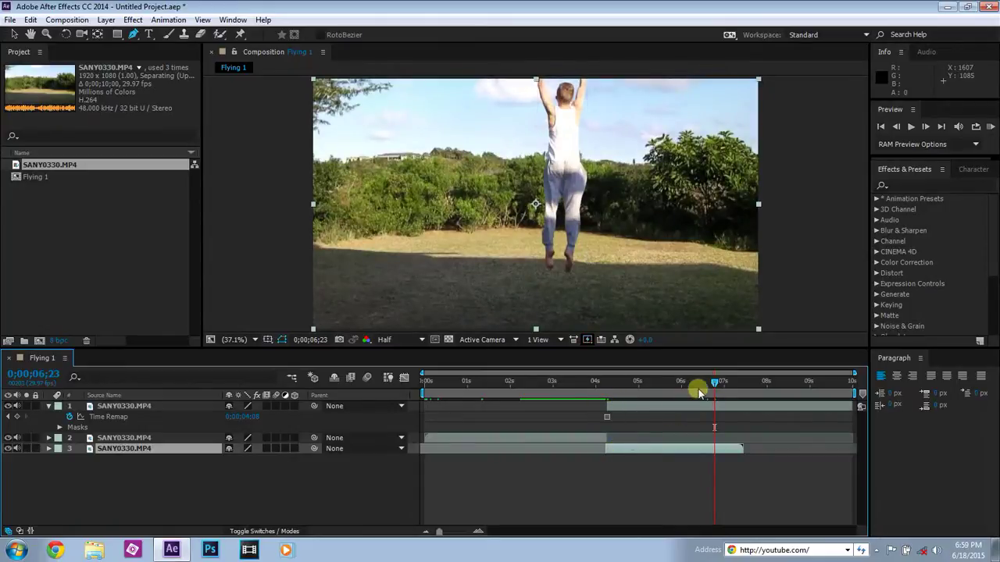
left_click_drag(717, 385, 422, 413)
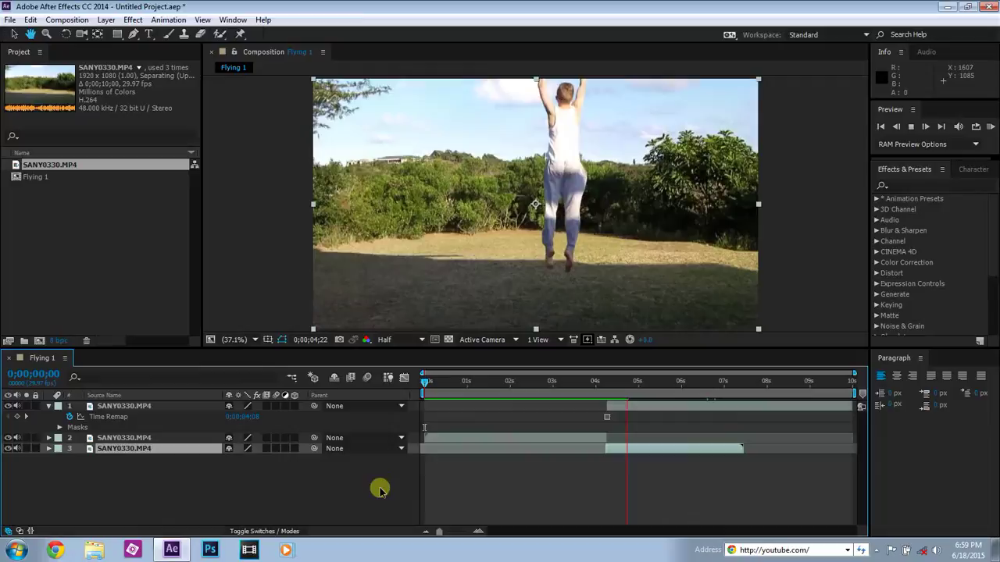
Preview the freeze from before the runner enters, then collapse layer 1's Time Remap and mask properties
left_click(645, 408)
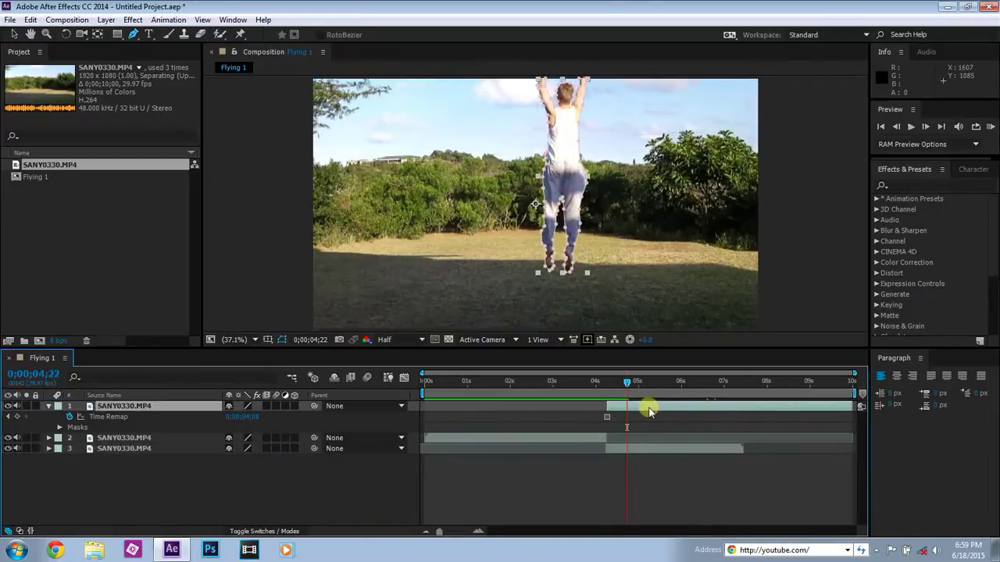
key("g")
left_click_drag(611, 386, 533, 392)
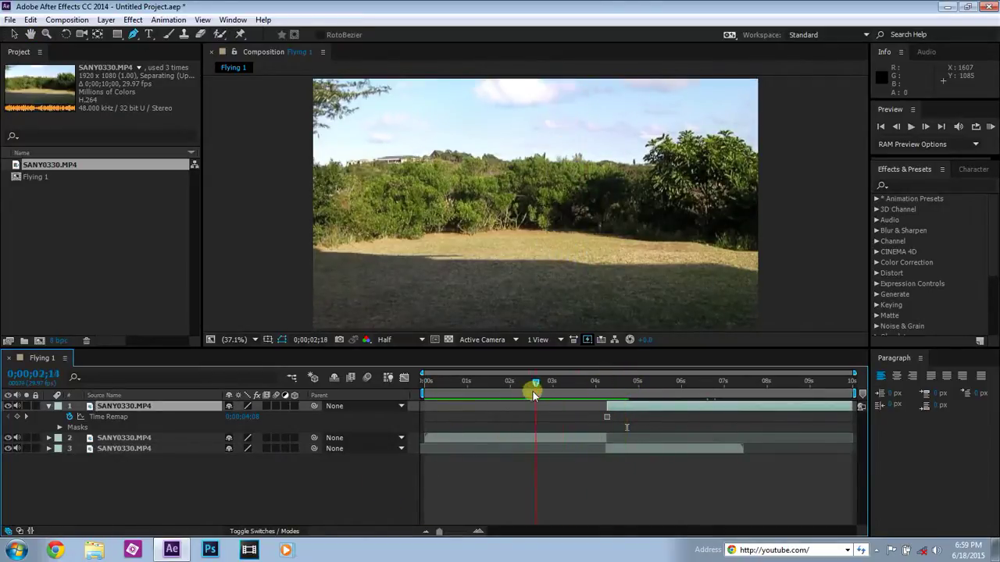
key("space")
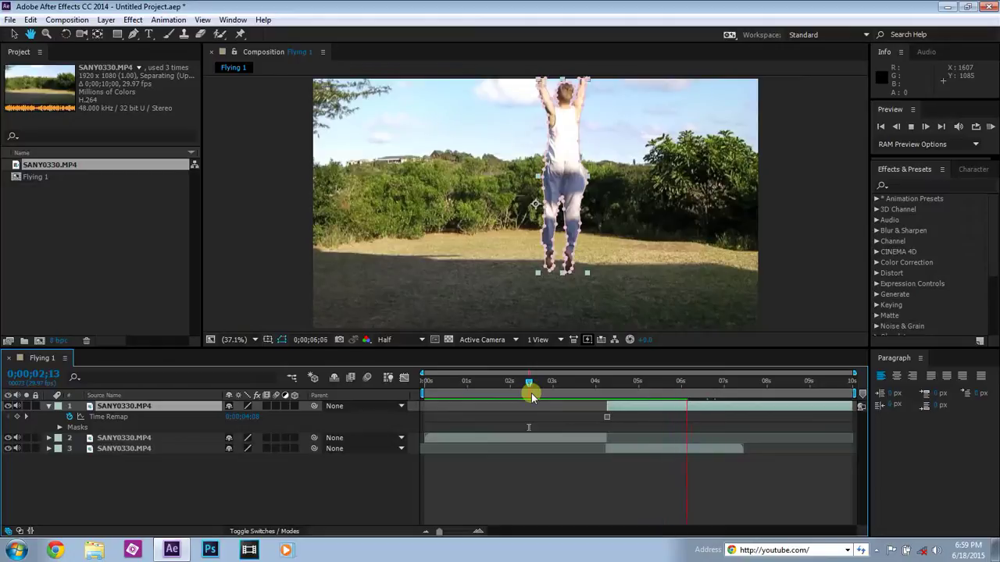
key("g")
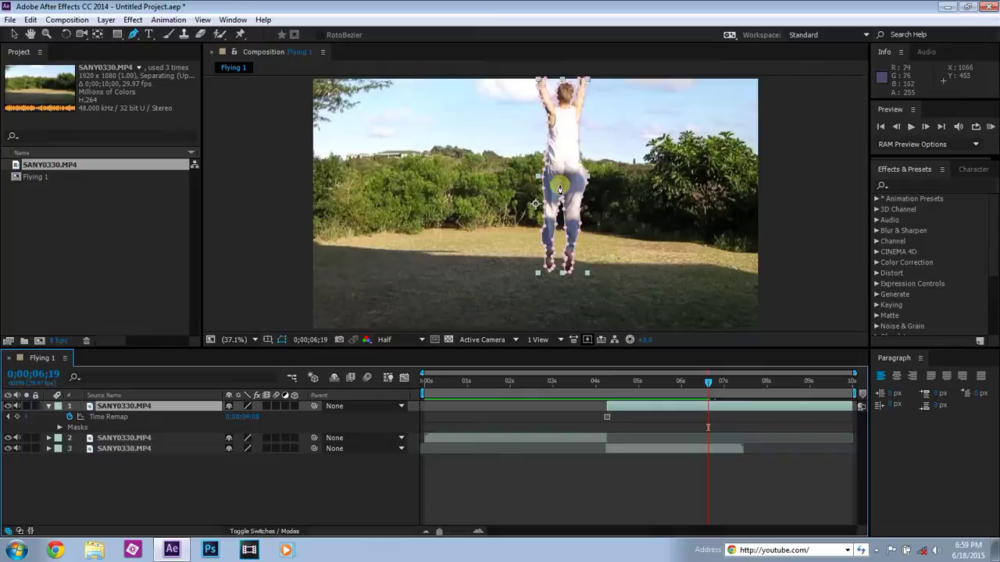
left_click(708, 385)
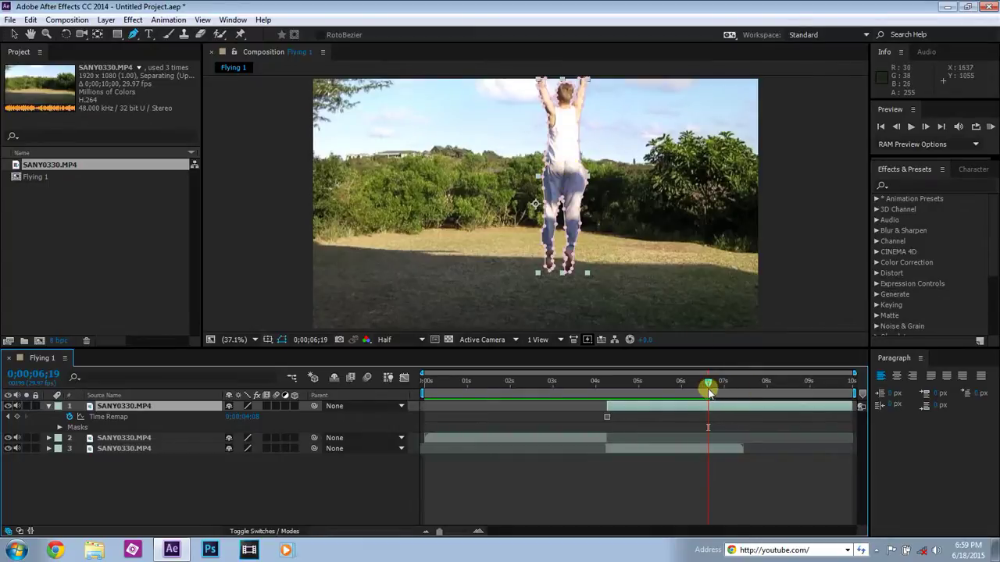
left_click(48, 406)
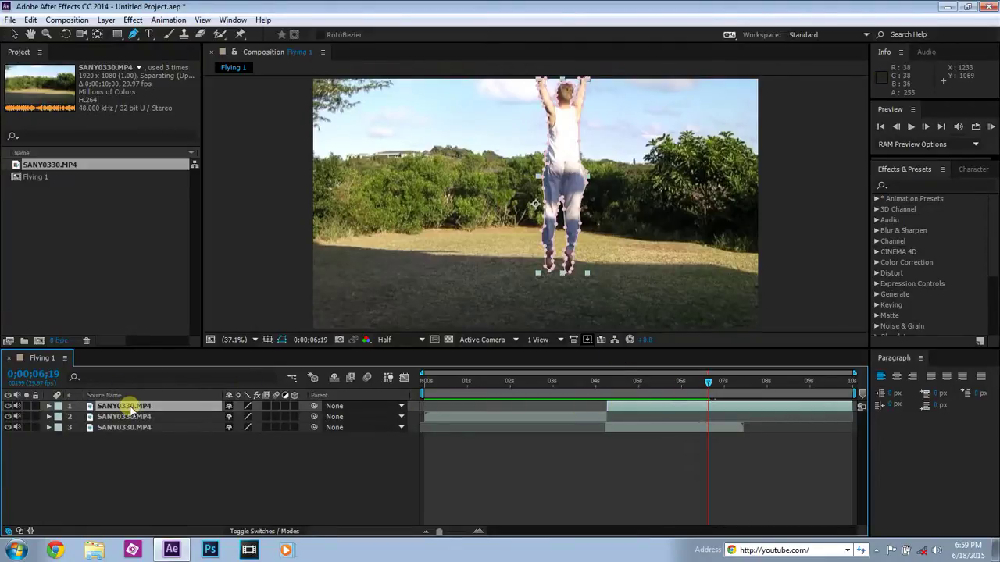
Record a Position keyframe of 960.0, 540.0 on the top layer at 0;00;04;08
key("p")
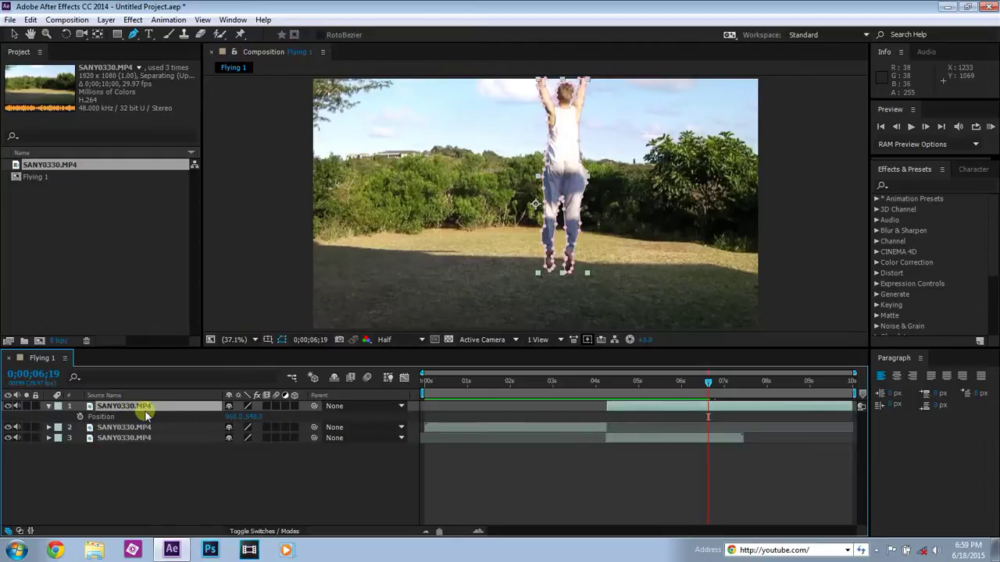
left_click_drag(709, 390, 605, 395)
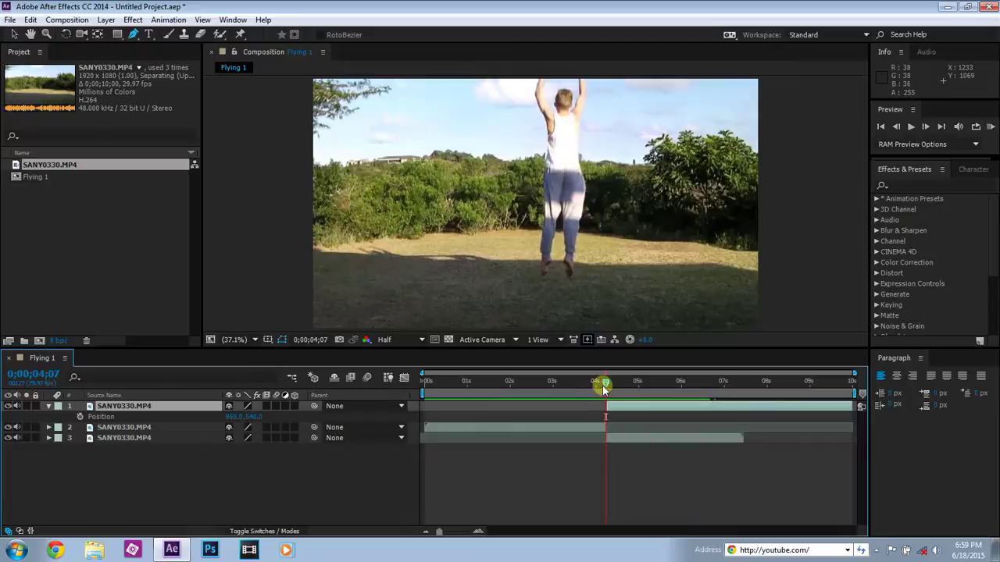
left_click_drag(606, 386, 609, 386)
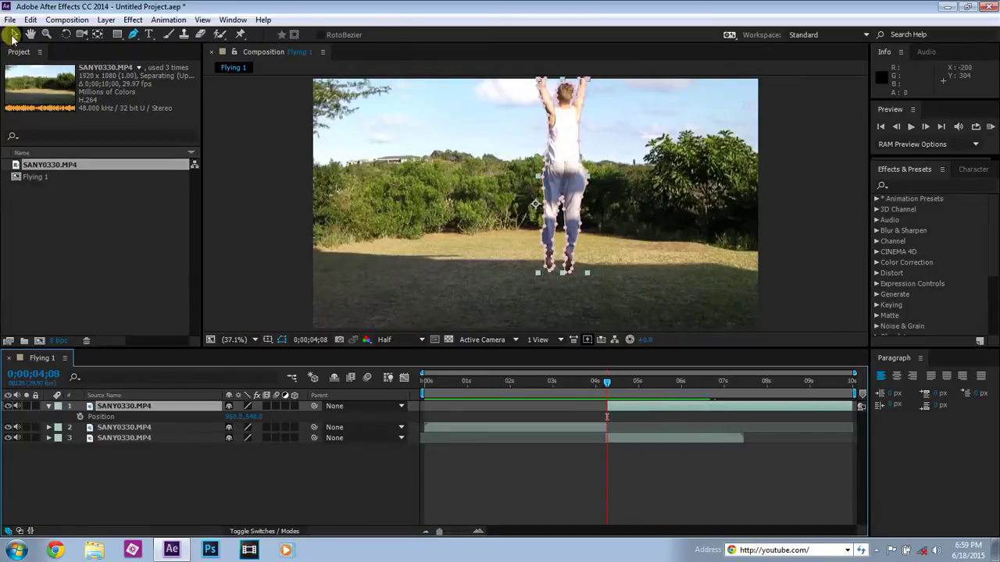
left_click(13, 35)
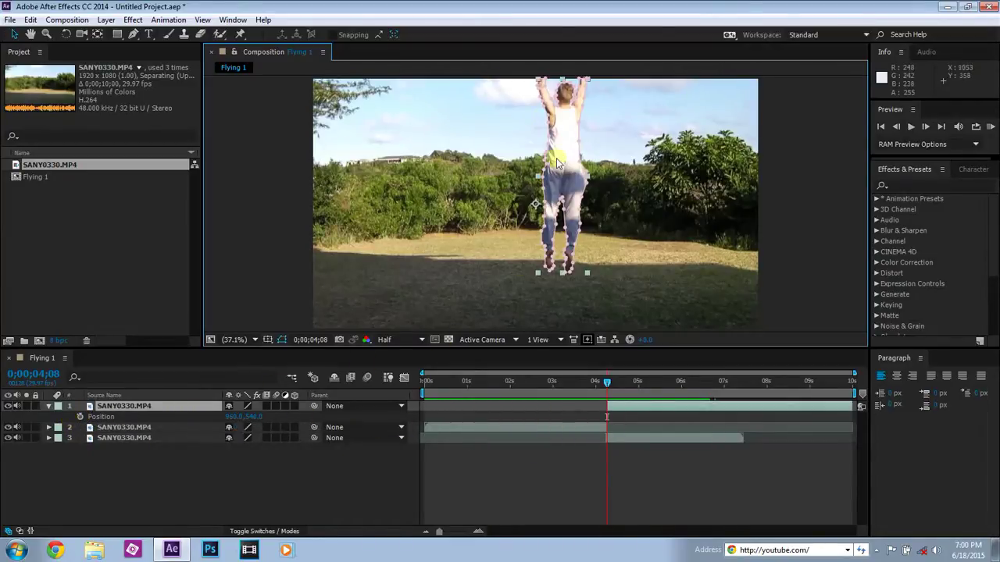
left_click(80, 417)
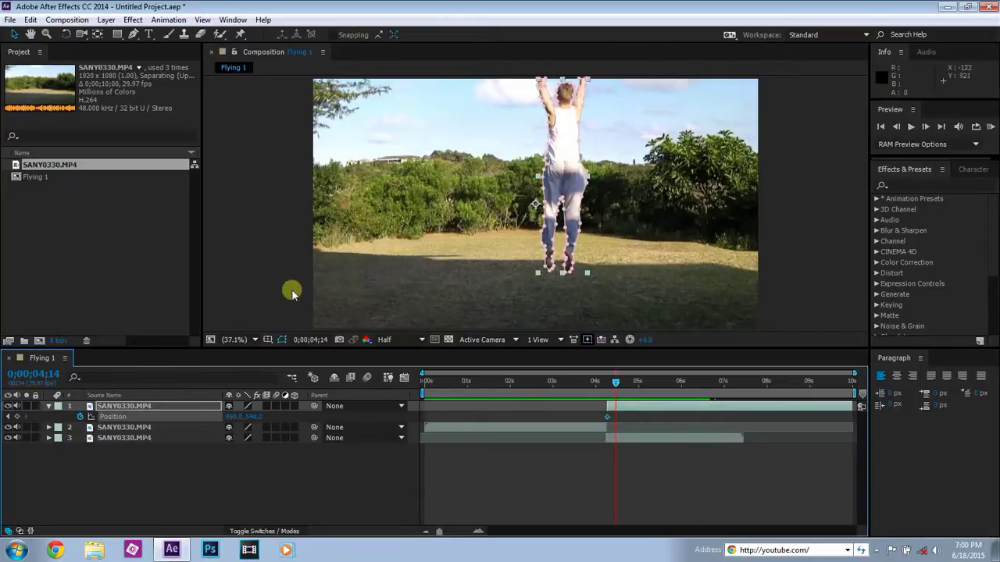
Raise the masked jumper to about 1026, -354 above the frame at 0;00;04;14, then fit the viewer
scroll(522, 204, "down", 5)
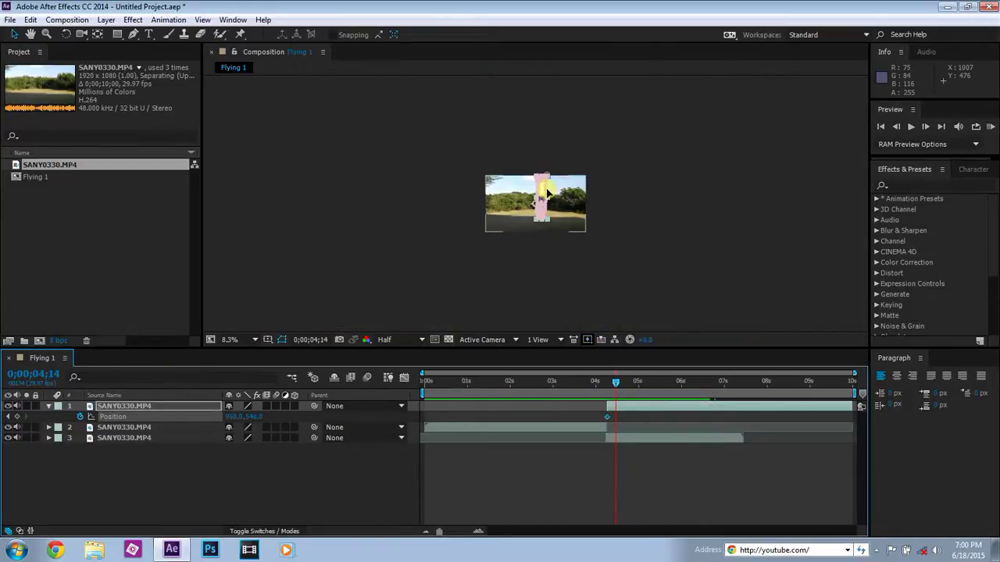
scroll(548, 192, "up", 2)
mouse_move(545, 196)
left_mouse_down()
mouse_move(550, 164)
mouse_move(549, 196)
left_mouse_up()
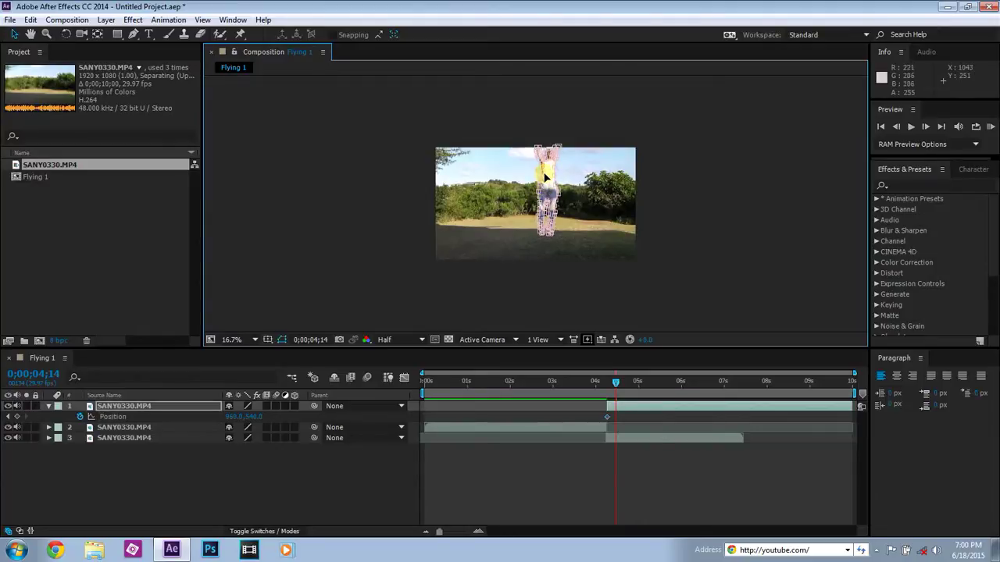
key("period")
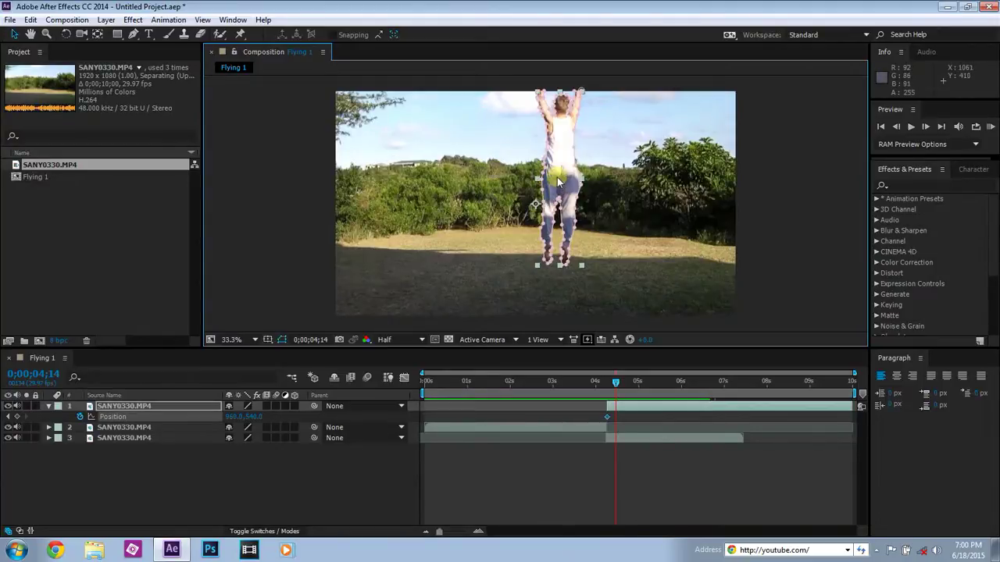
key("comma")
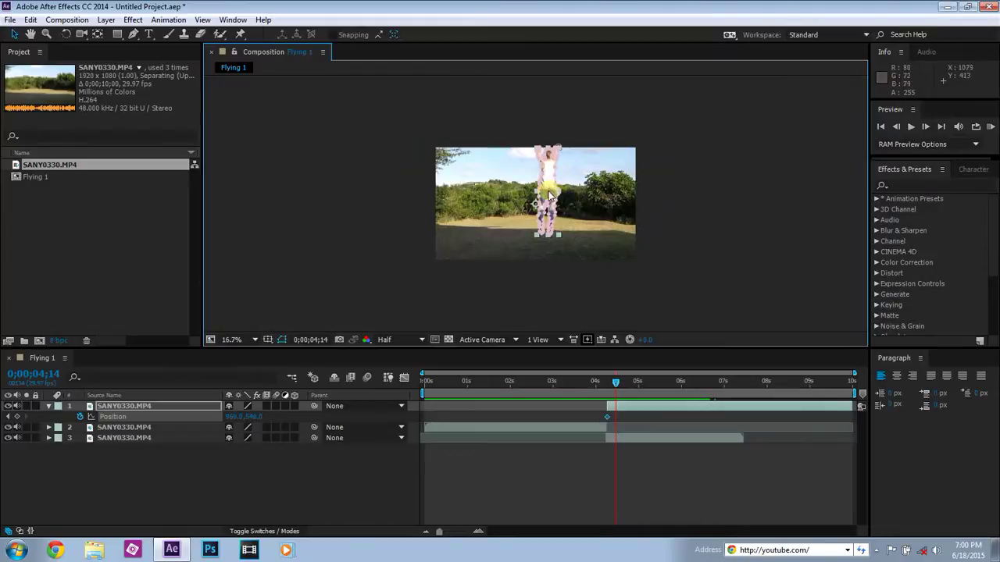
left_click_drag(548, 198, 553, 100)
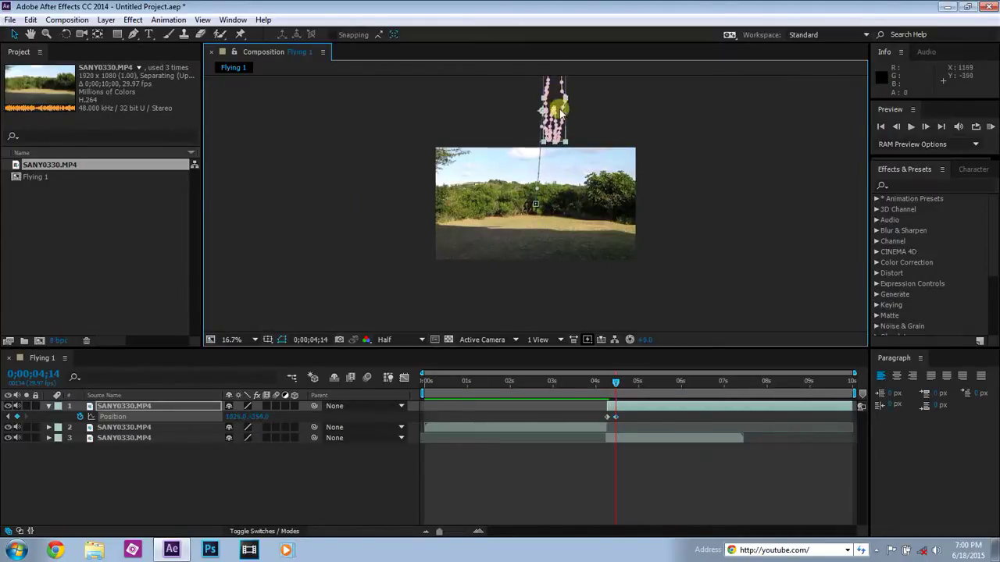
left_click(260, 337)
left_click(273, 113)
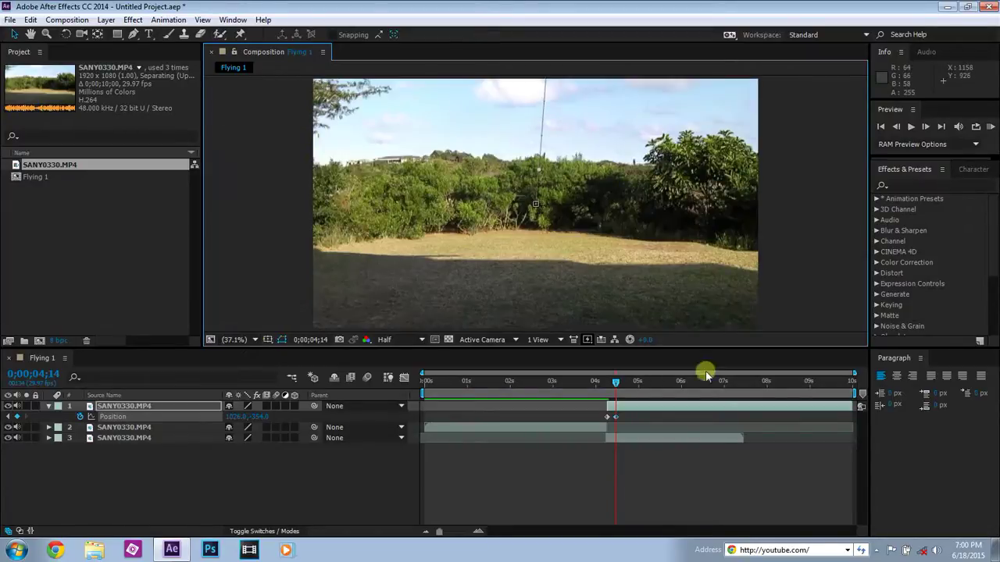
left_click_drag(617, 387, 547, 388)
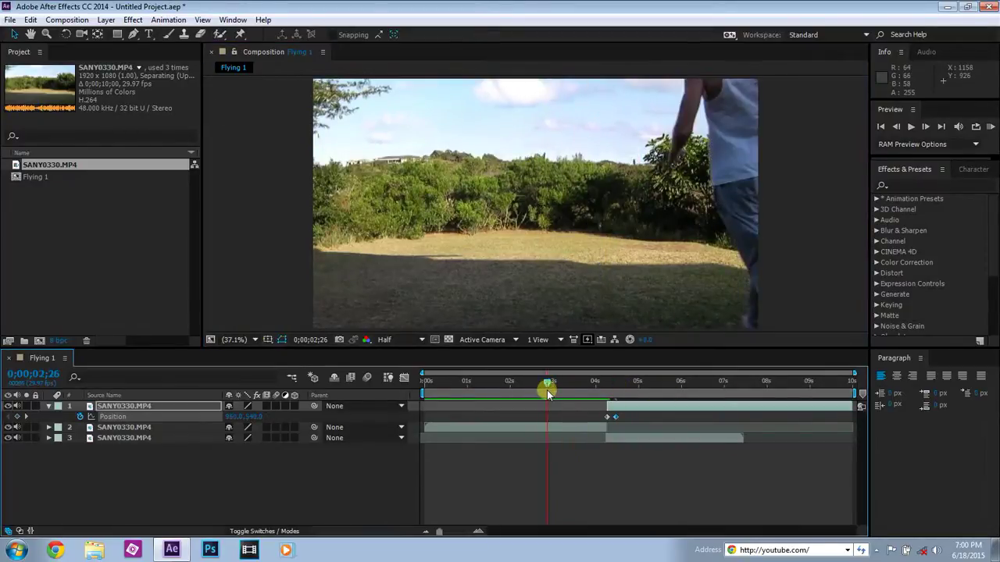
key("space")
left_click(355, 467)
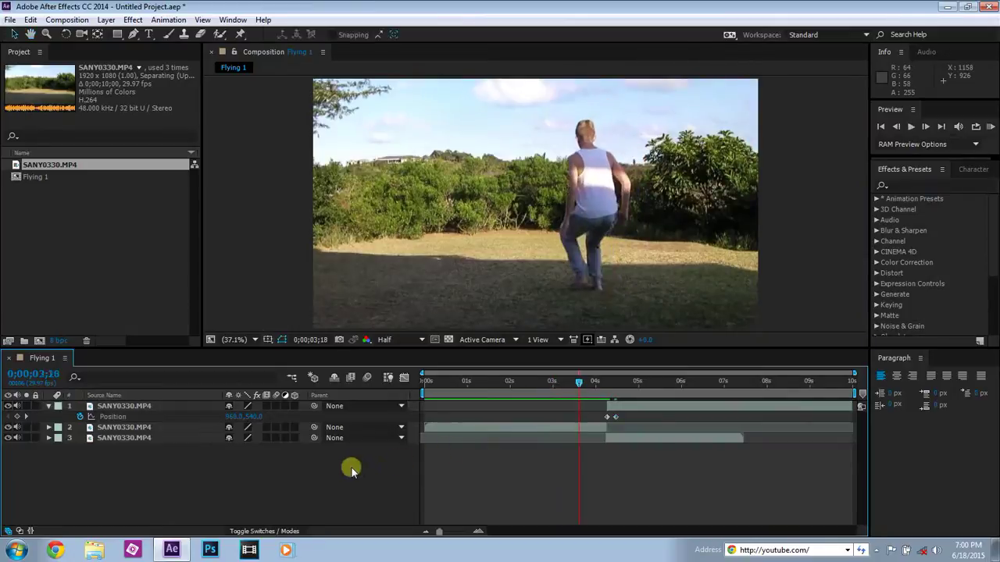
key("space")
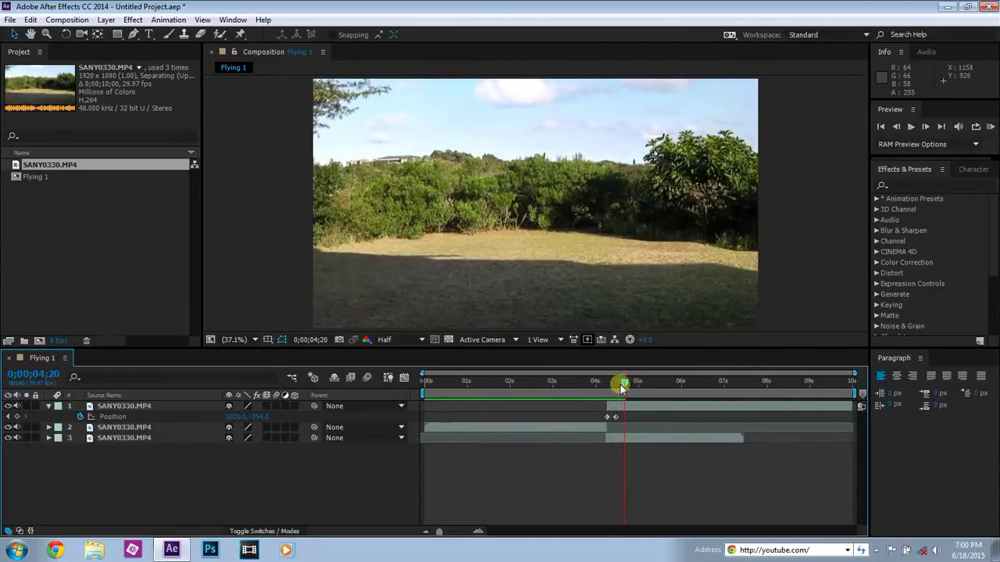
left_click_drag(620, 386, 414, 394)
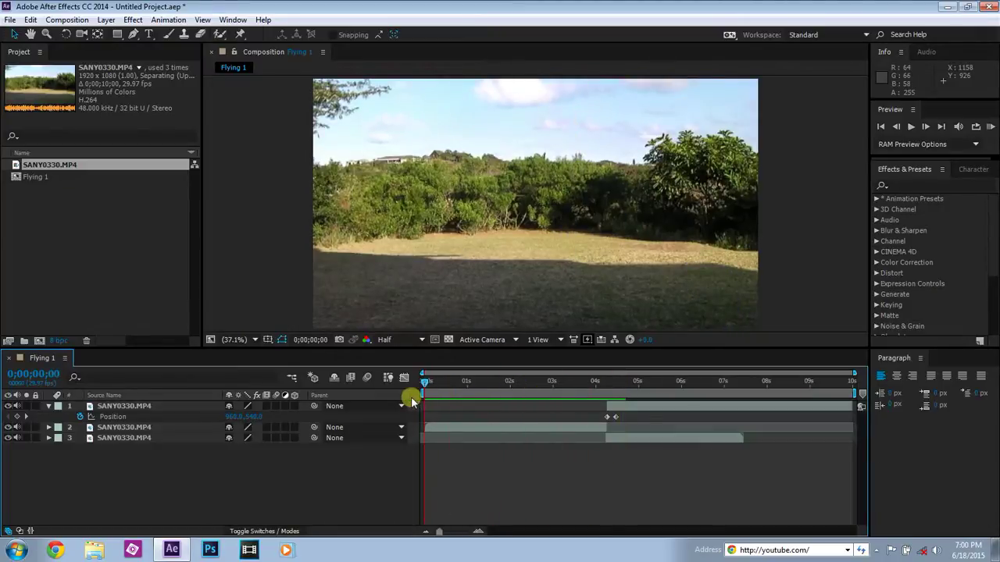
key("space")
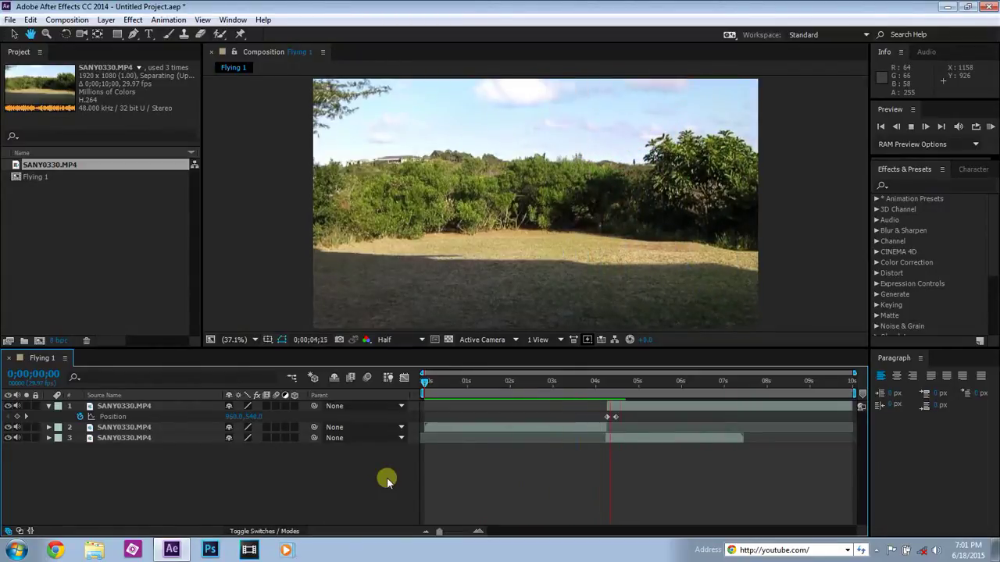
key("space")
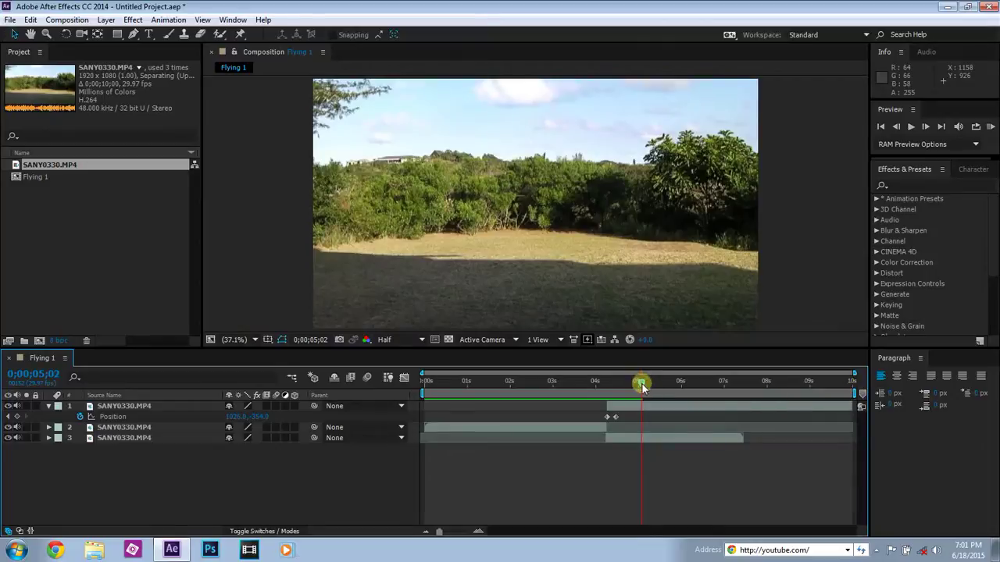
left_click_drag(642, 386, 750, 391)
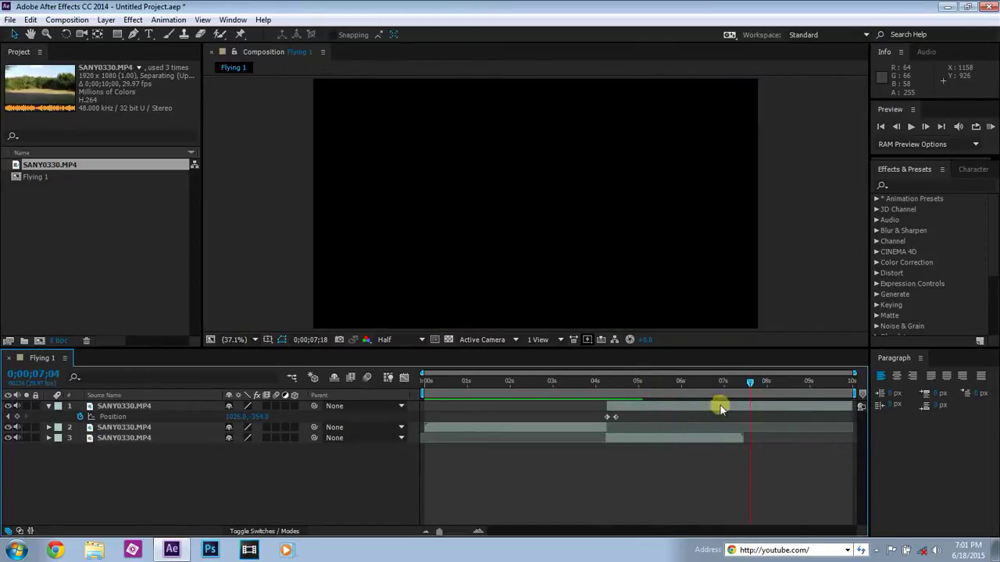
left_click_drag(637, 387, 652, 395)
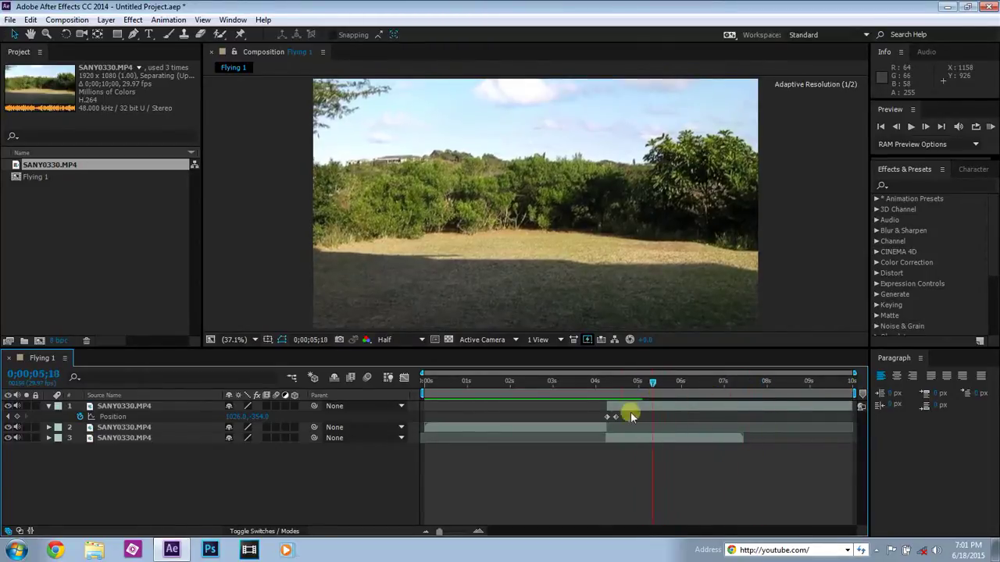
key("space")
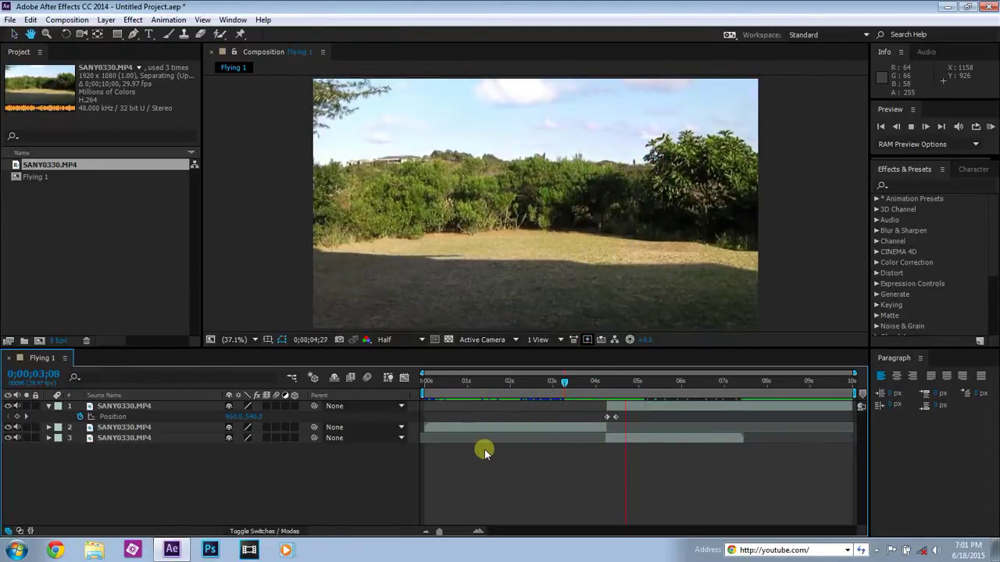
End the work area at about 0;00;06;06, preview that range, and scrub to the jump
key("space")
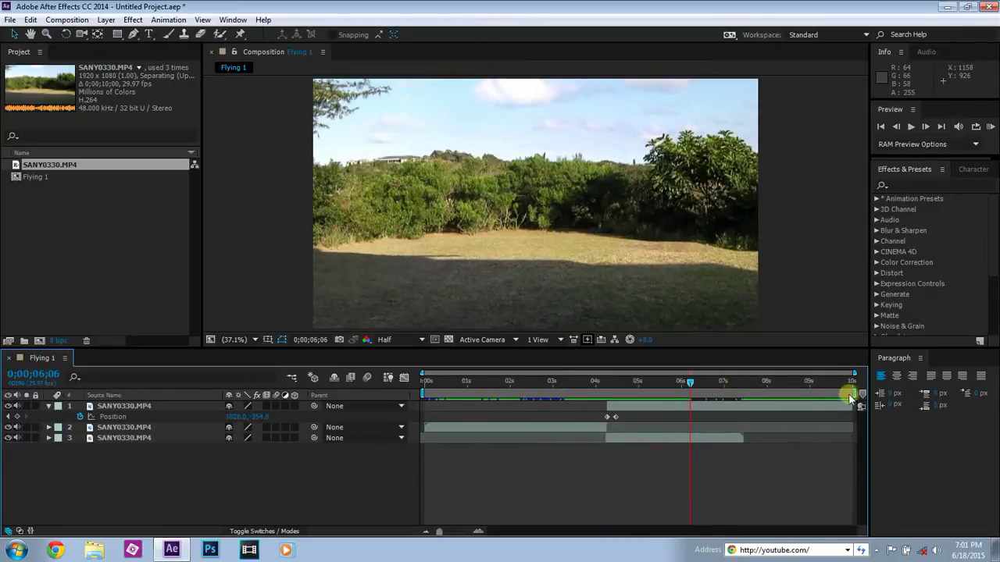
mouse_move(854, 393)
left_mouse_down()
mouse_move(691, 414)
mouse_move(598, 392)
mouse_move(364, 412)
left_mouse_up()
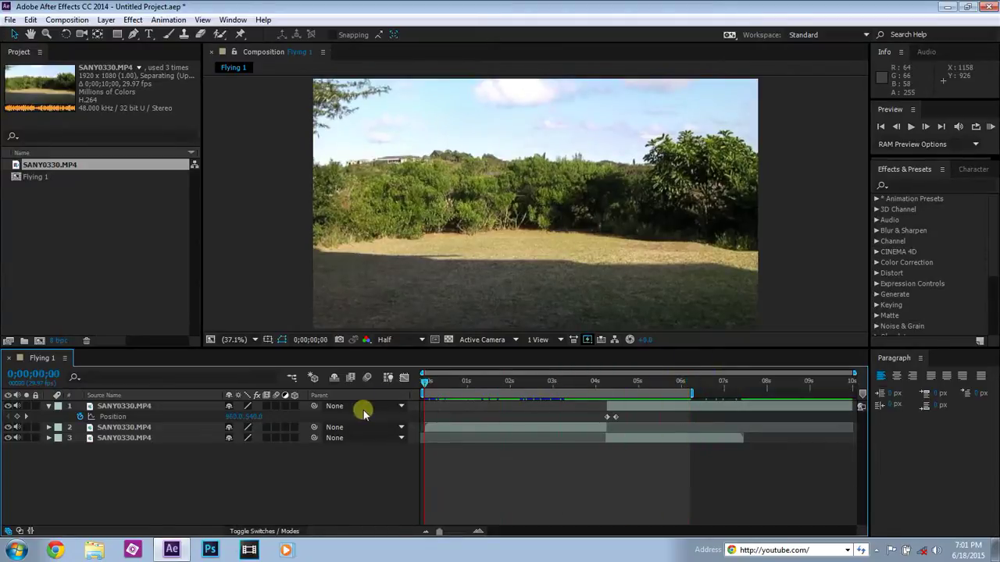
key("space")
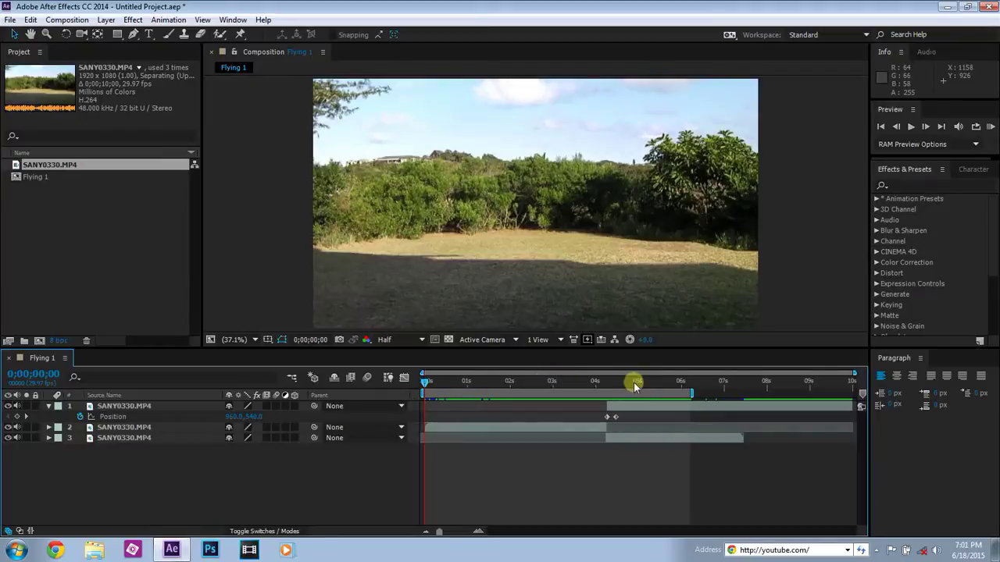
left_click_drag(426, 384, 575, 388)
Apply Easy Ease to the first Position keyframe and check the eased motion
left_click(607, 417)
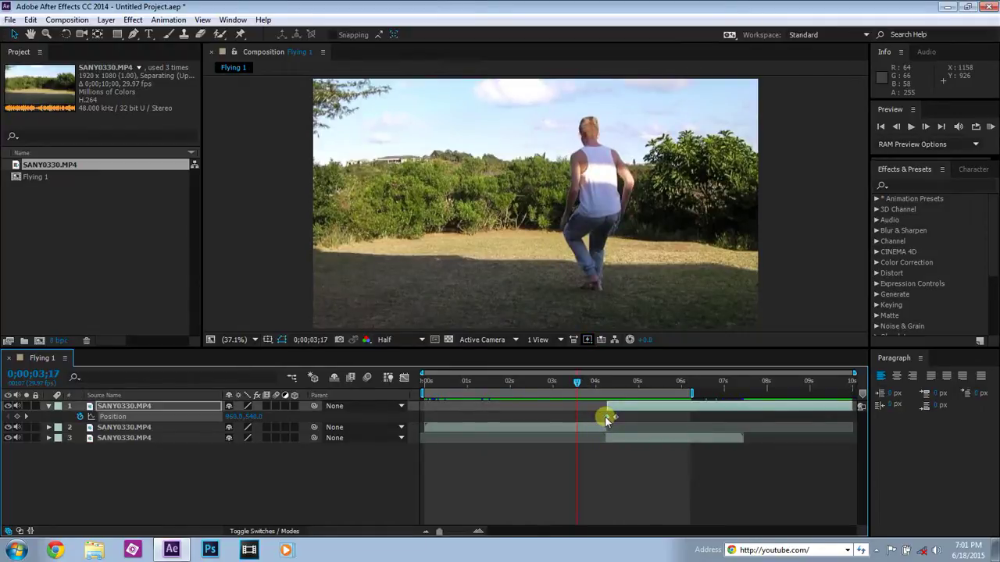
right_click(607, 419)
mouse_move(664, 411)
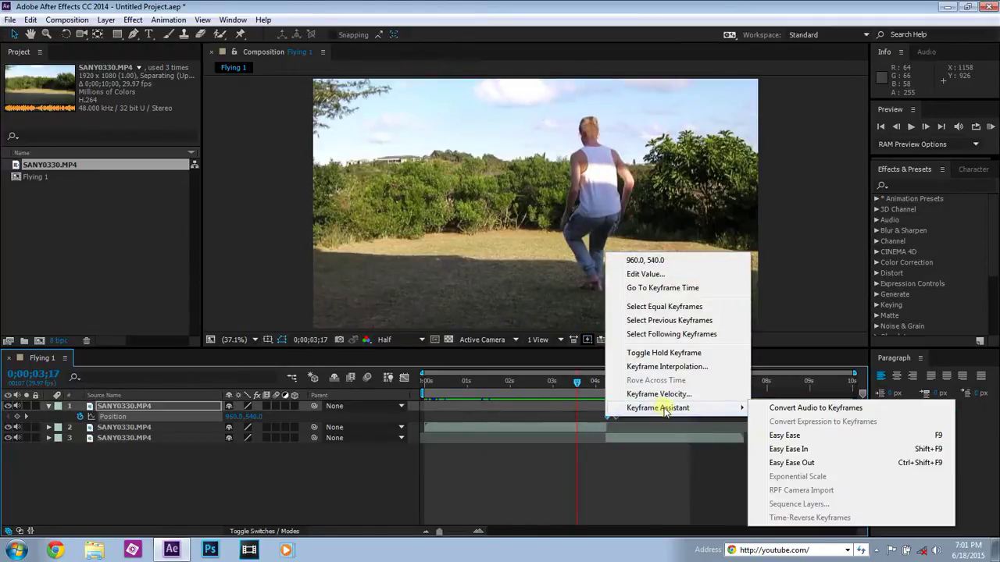
left_click(784, 435)
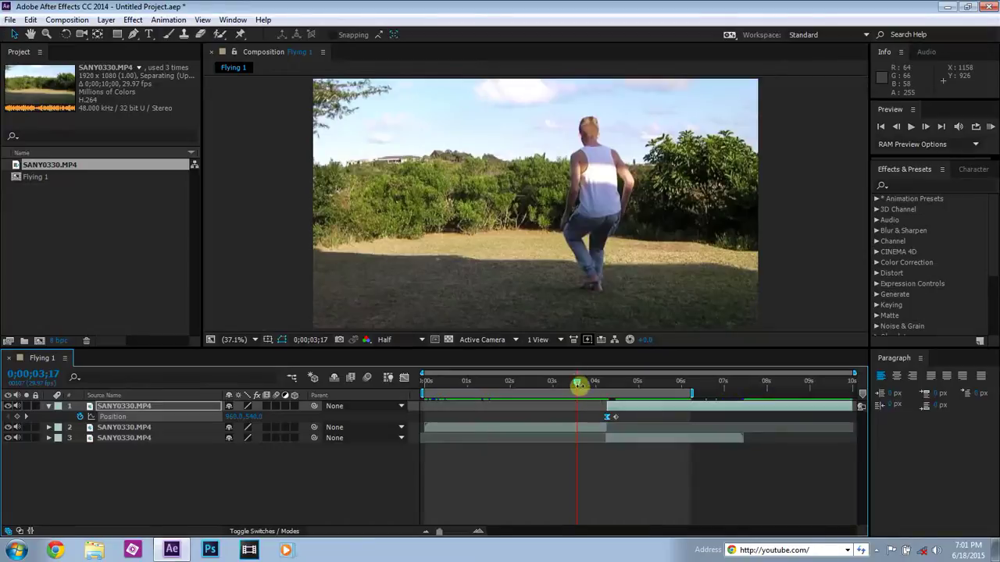
mouse_move(576, 383)
left_mouse_down()
mouse_move(508, 382)
mouse_move(617, 391)
mouse_move(578, 390)
left_mouse_up()
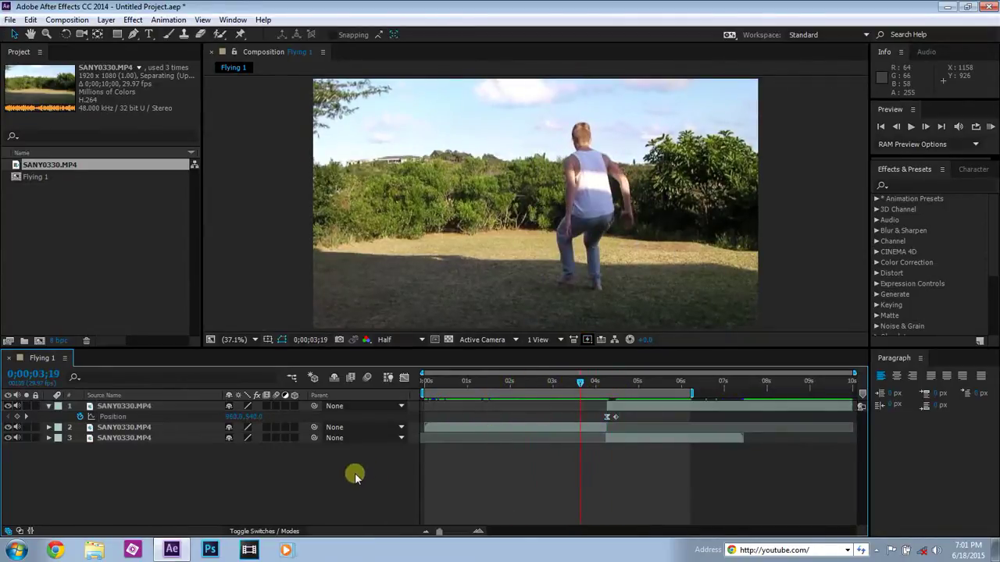
key("space")
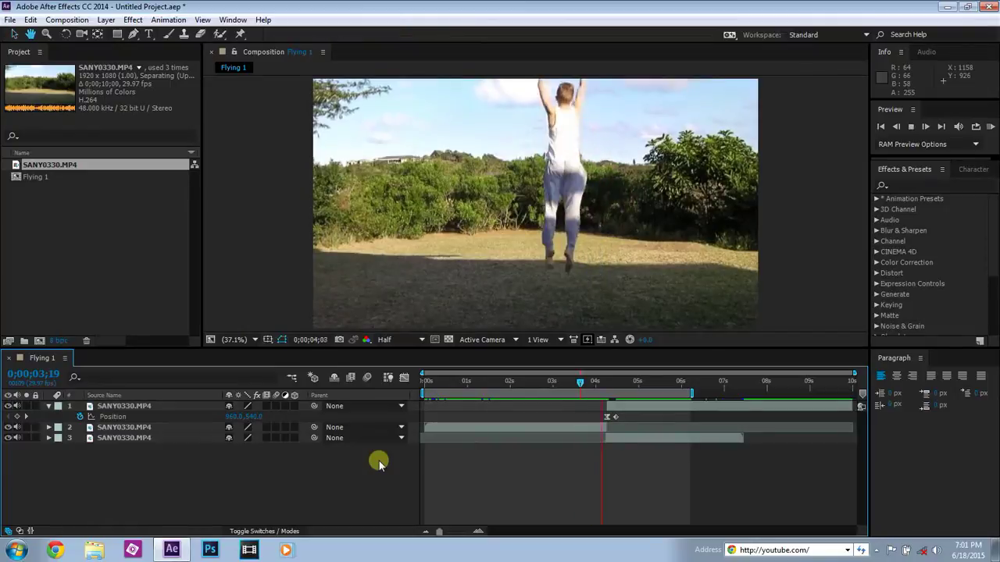
key("space")
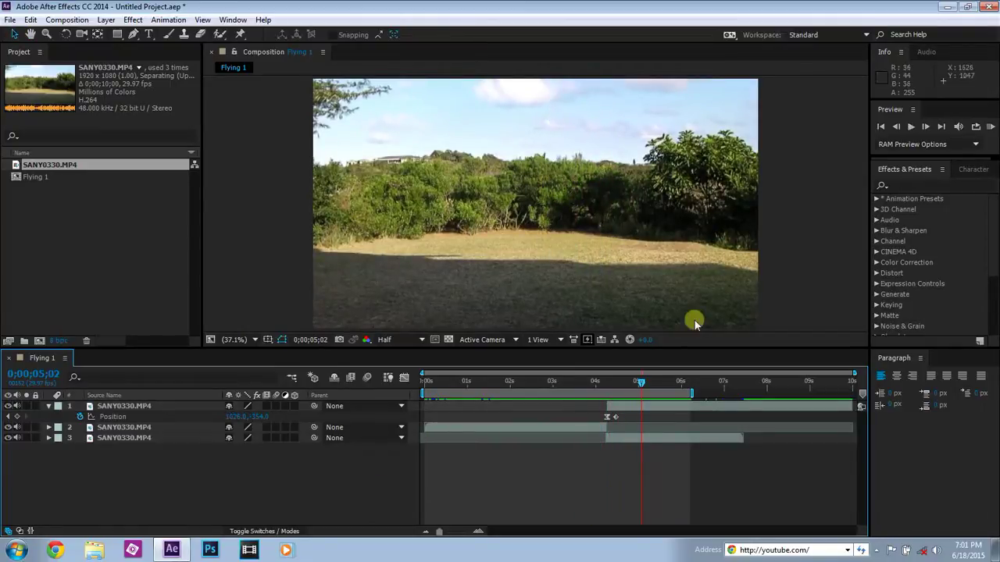
Set the work-area end to about 06;16, preview from the start, and scrub back to the jump
left_click_drag(438, 383, 358, 397)
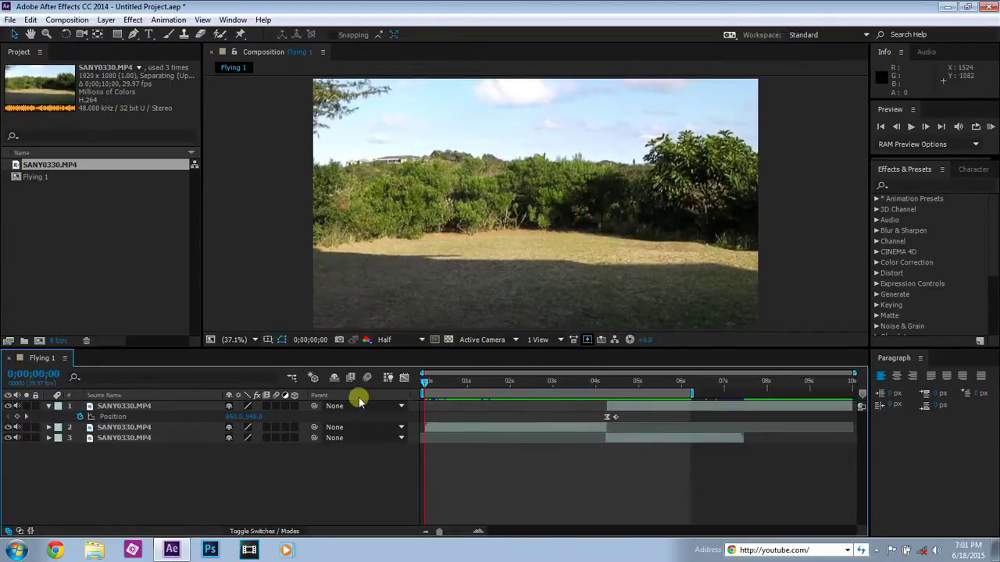
key("space")
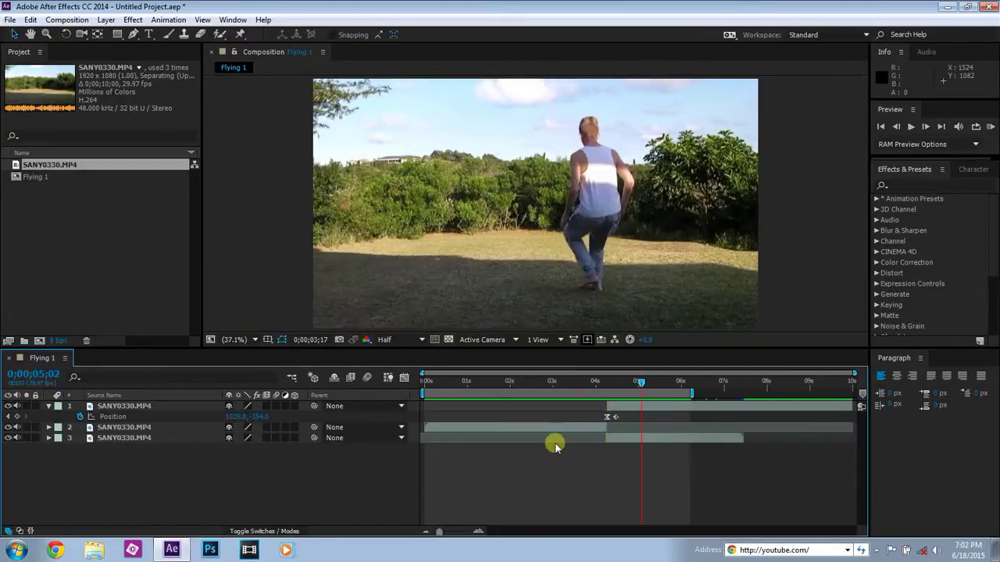
key("ctrl+z")
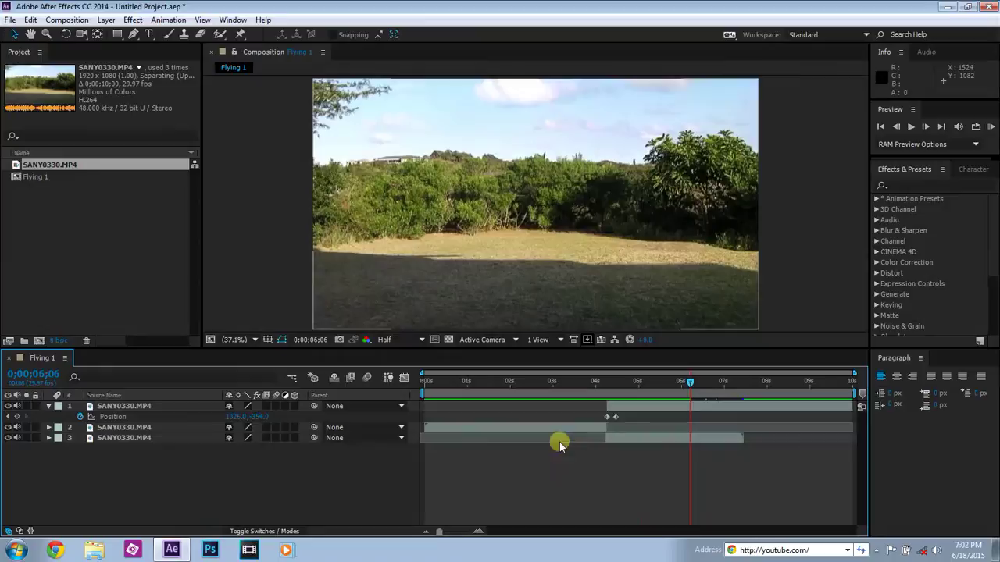
left_click(851, 395)
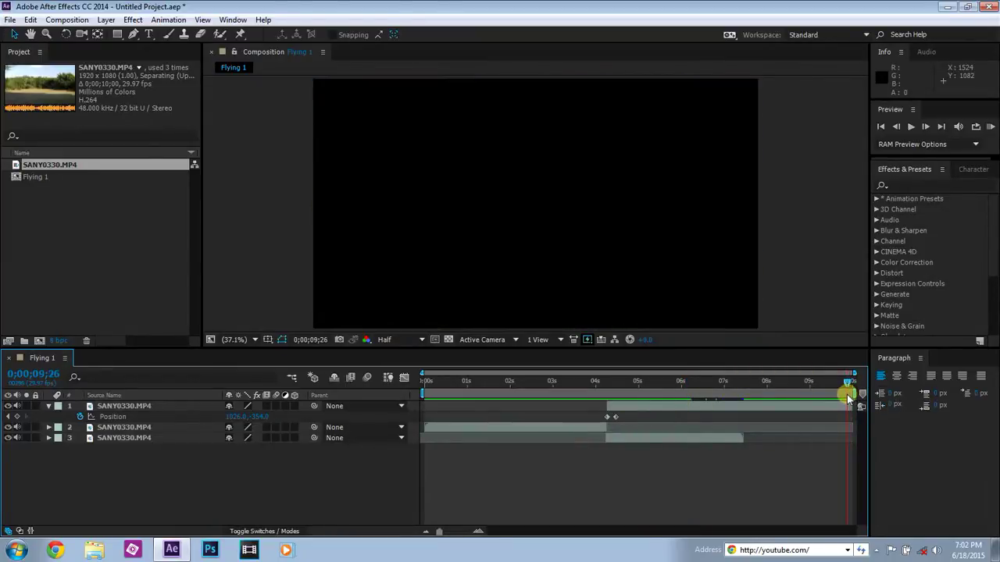
mouse_move(851, 394)
left_mouse_down()
mouse_move(687, 399)
mouse_move(698, 401)
left_mouse_up()
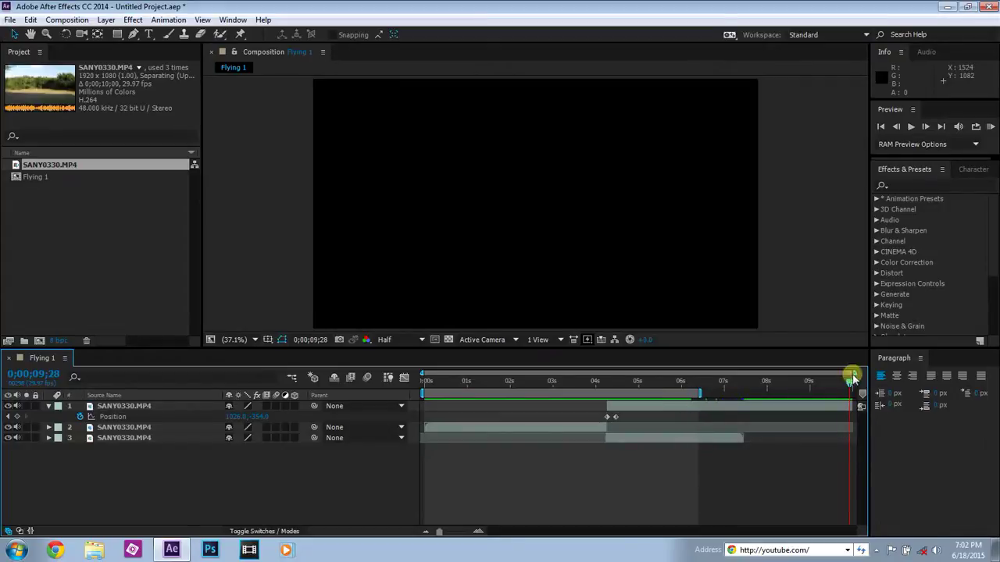
left_click_drag(847, 381, 424, 406)
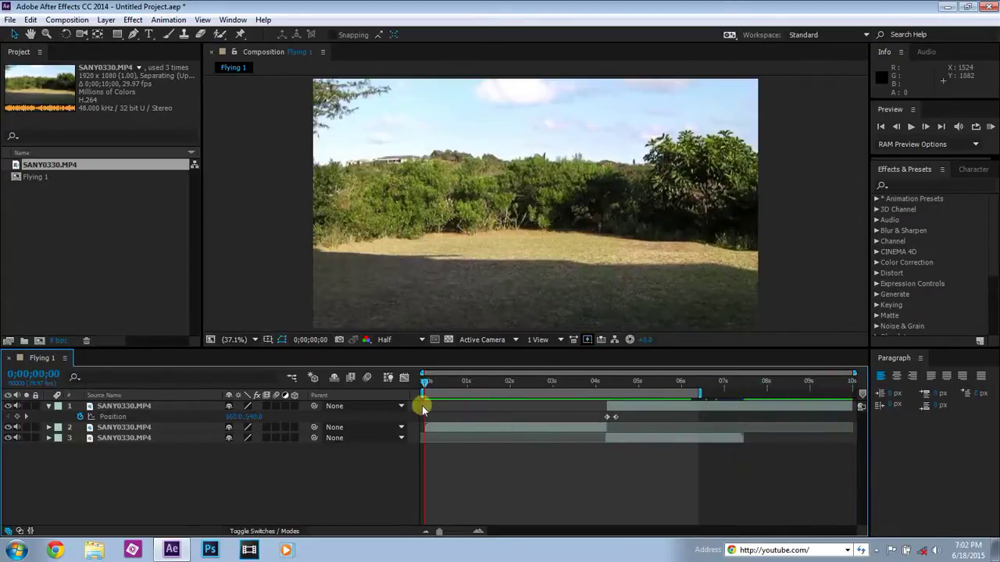
key("space")
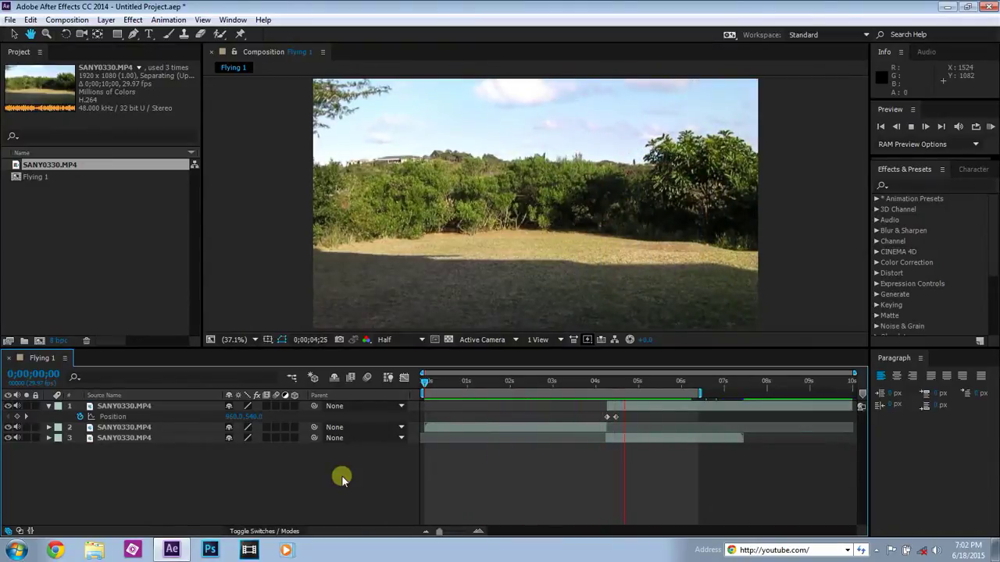
key("space")
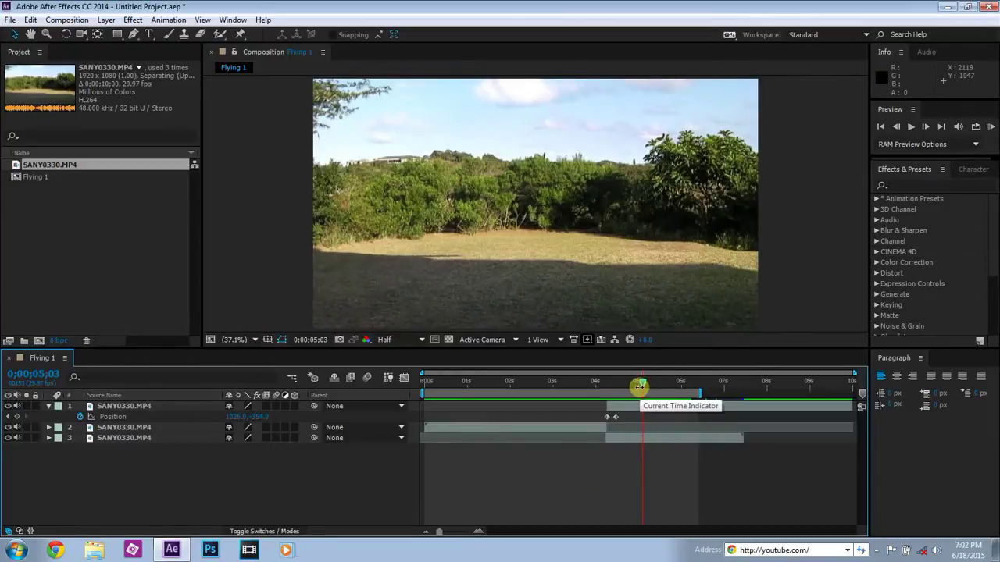
left_click_drag(641, 384, 606, 425)
Select the upward-flight Position keyframe and preview the jump timing from just before it
left_click(614, 416)
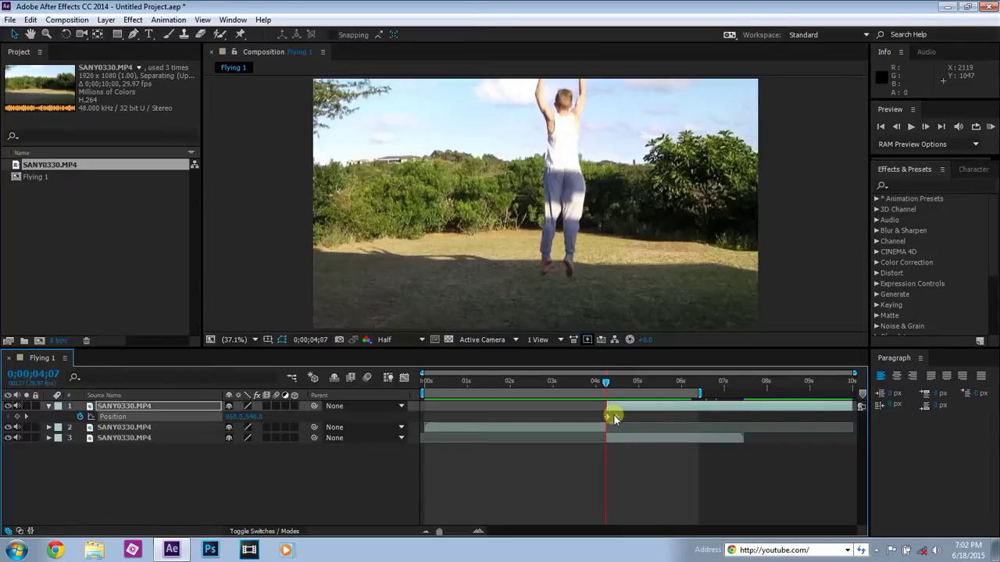
left_click_drag(605, 387, 549, 392)
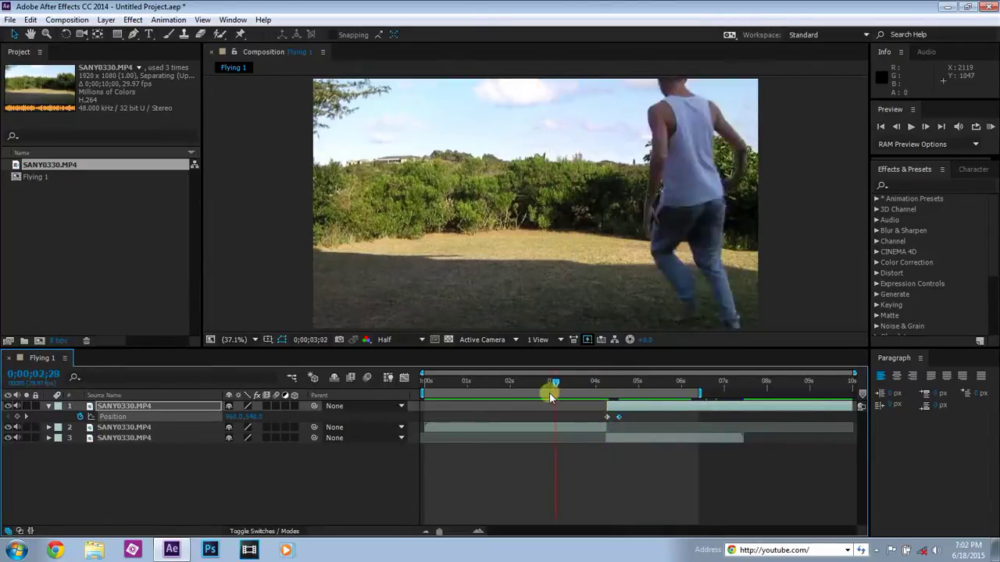
key("space")
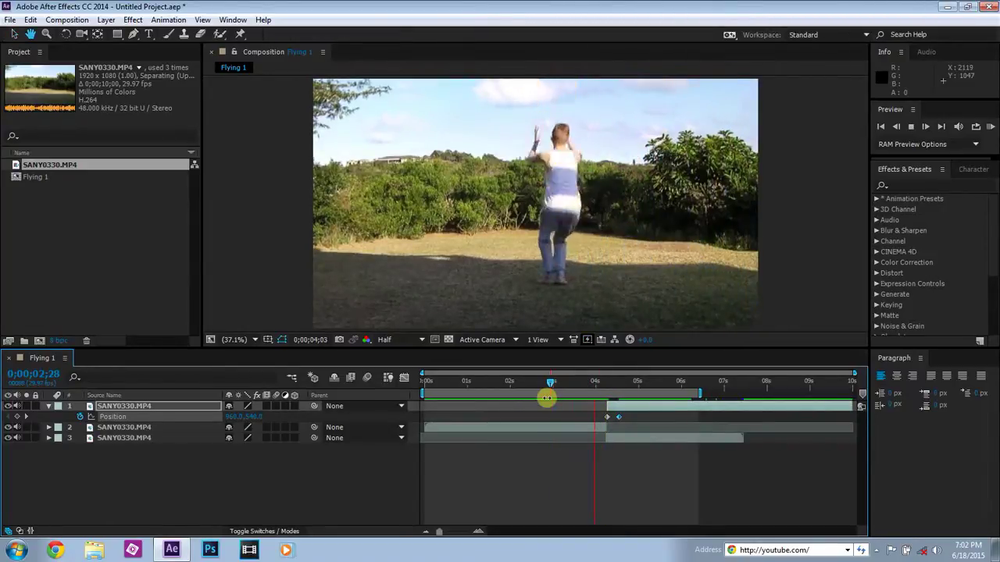
key("space")
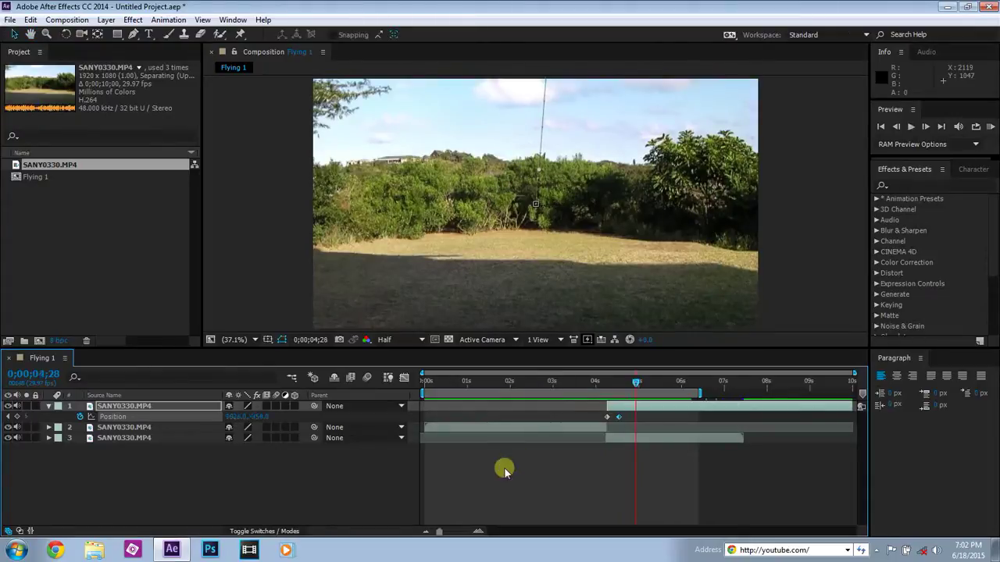
left_click(504, 469)
left_click_drag(552, 382, 526, 391)
key("space")
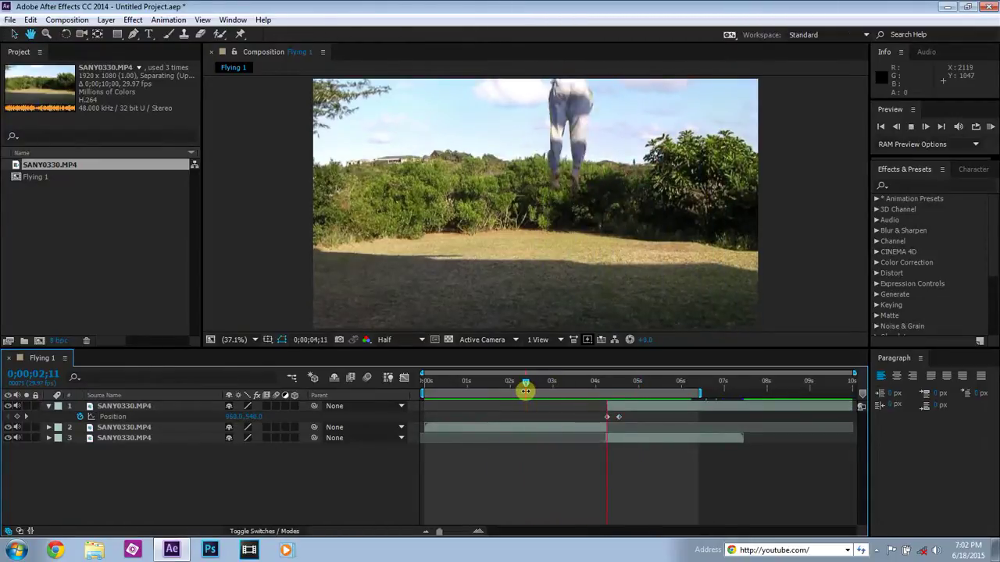
key("space")
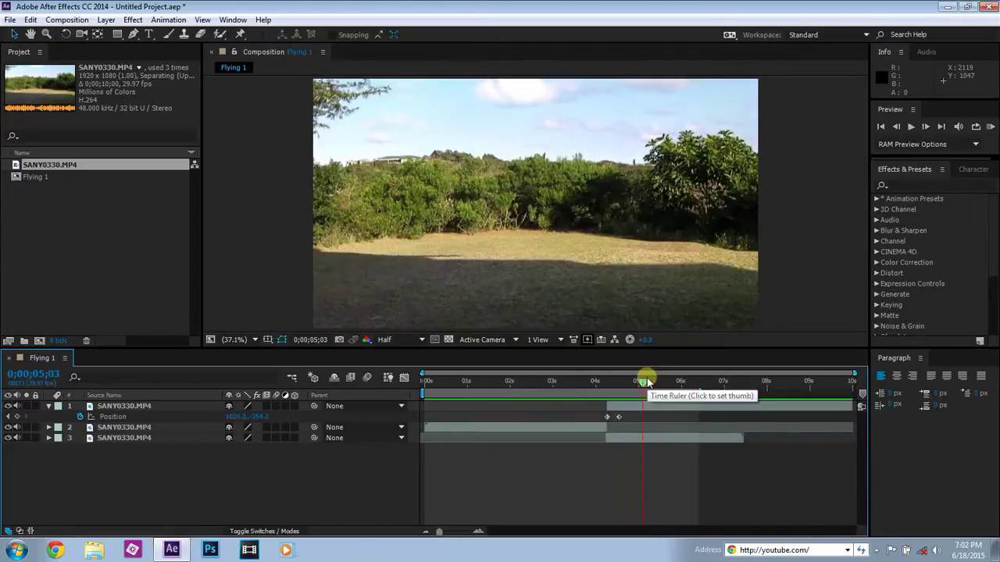
At mid-flight, nudge the flying body layer slightly downward
left_click_drag(641, 382, 612, 395)
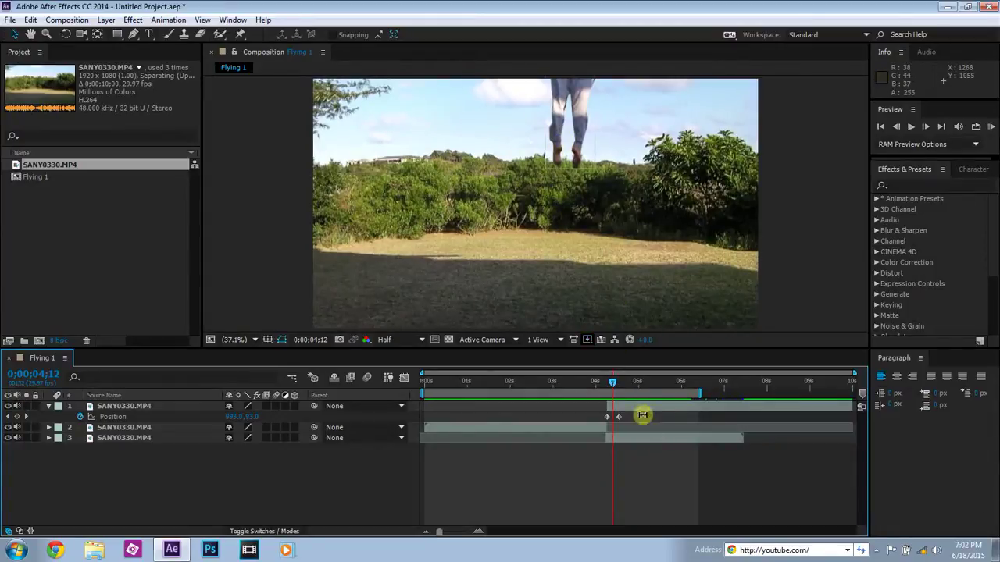
left_click(639, 406)
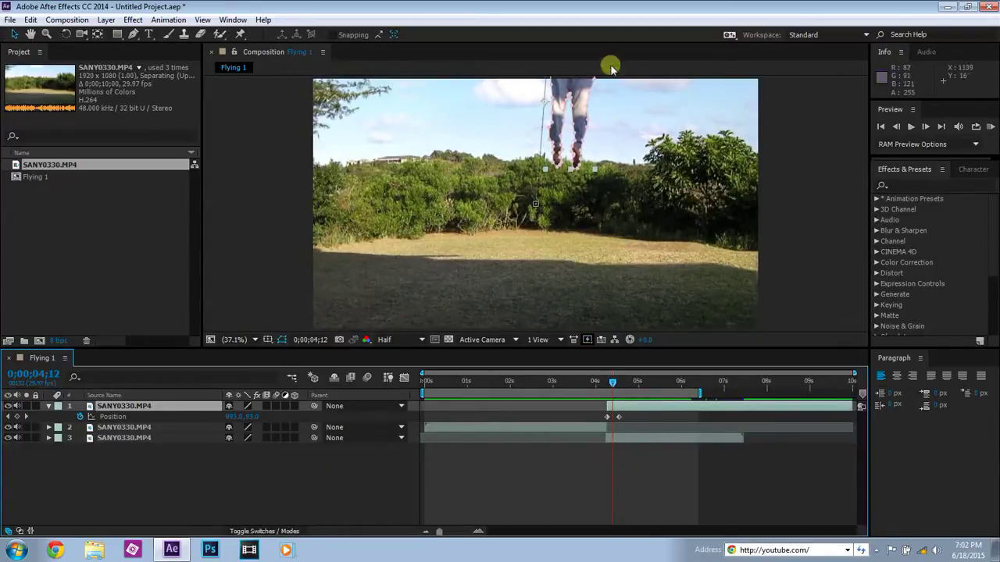
key("Down")
key("Down")
key("Down")
key("Down")
Search 'bl' in Effects & Presets and drop Directional Blur onto layer 1
left_click(923, 185)
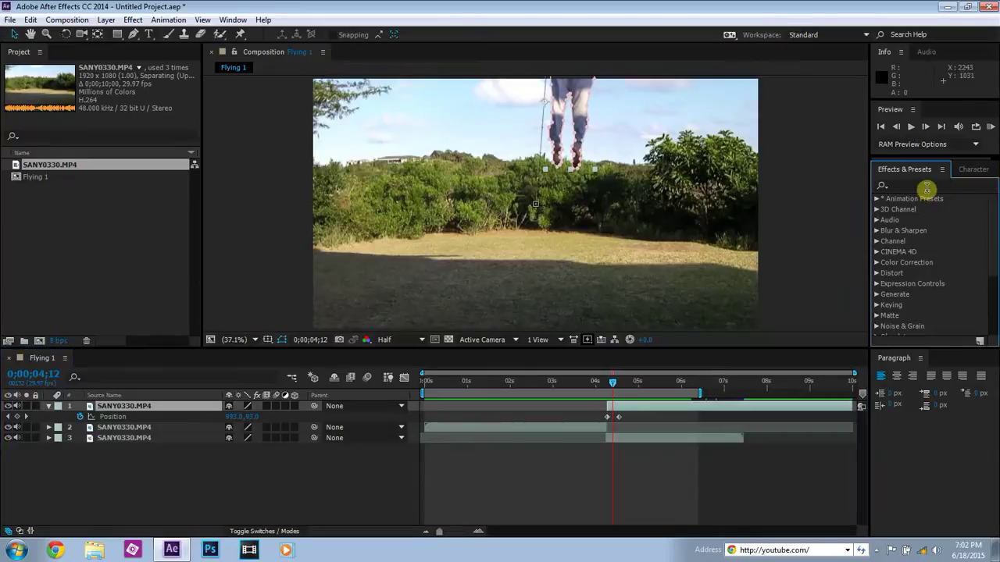
left_click(125, 19)
mouse_move(167, 20)
left_click(912, 193)
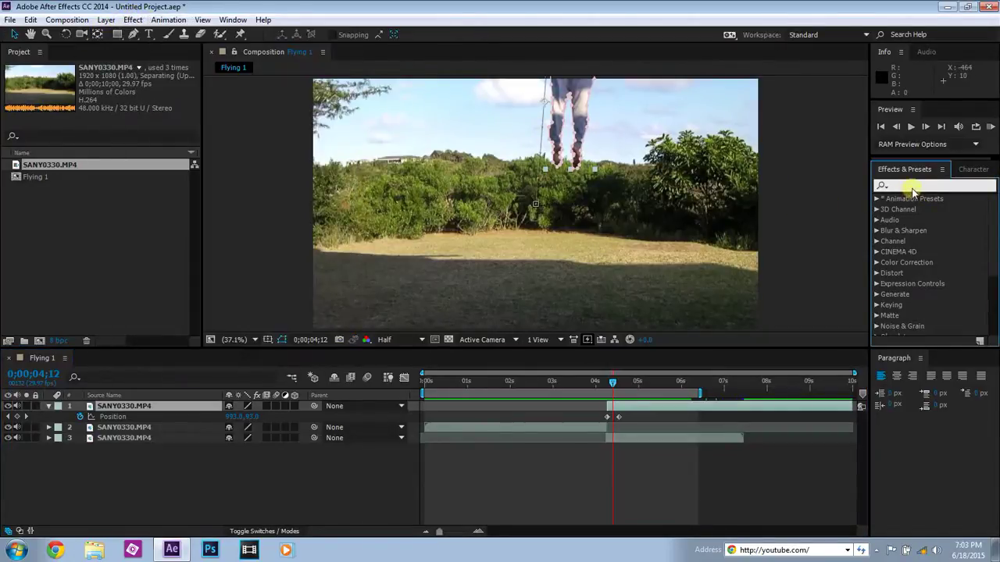
type("blur")
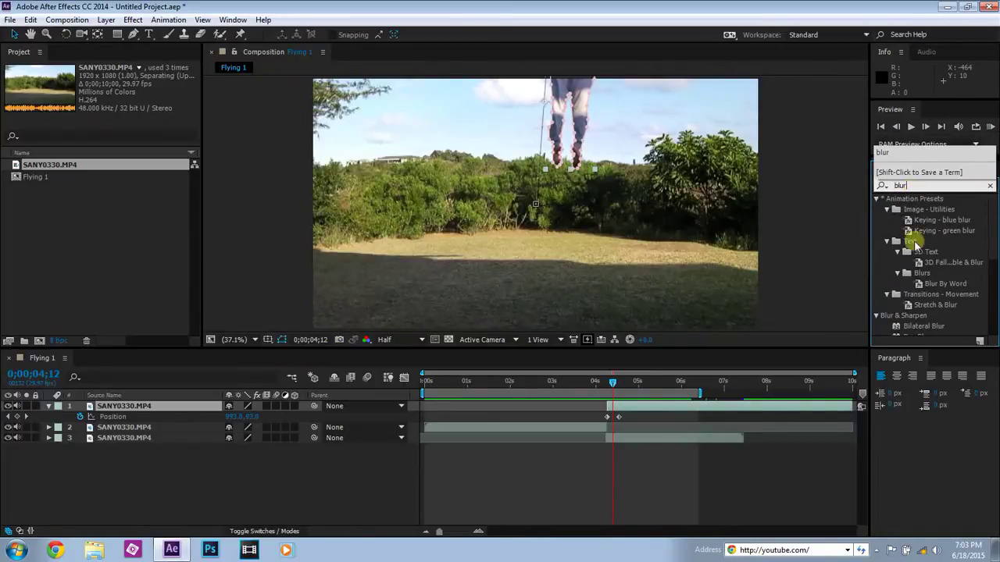
left_click_drag(995, 242, 983, 320)
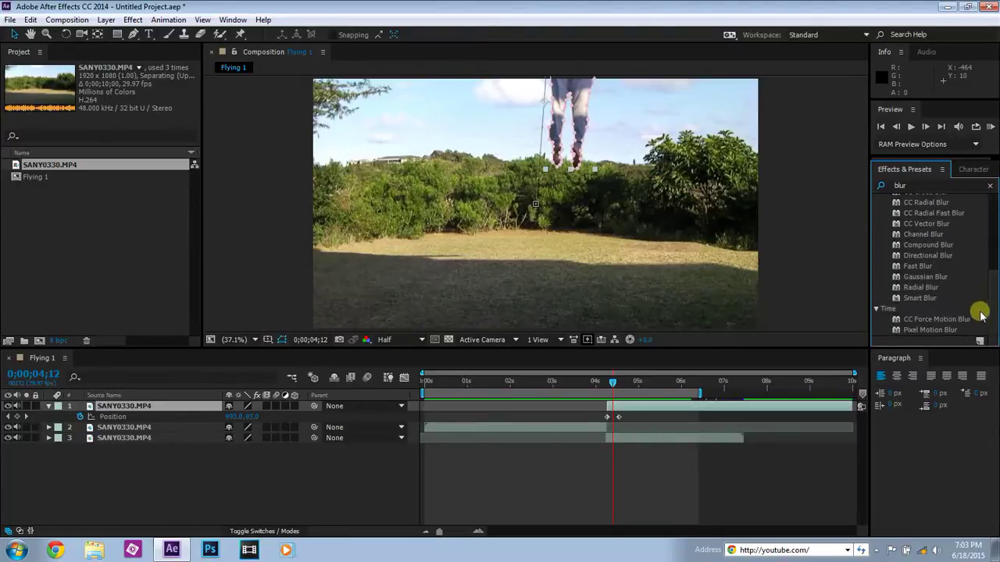
left_click_drag(928, 257, 639, 404)
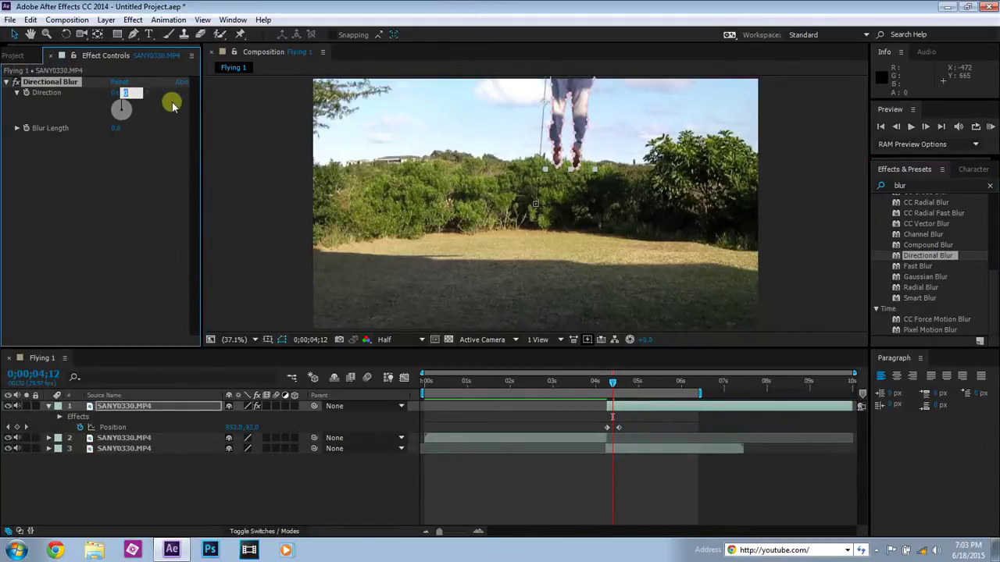
Give the Directional Blur a 190° direction and a 3.0 blur length, then return to the clip start
type("190")
left_click(118, 204)
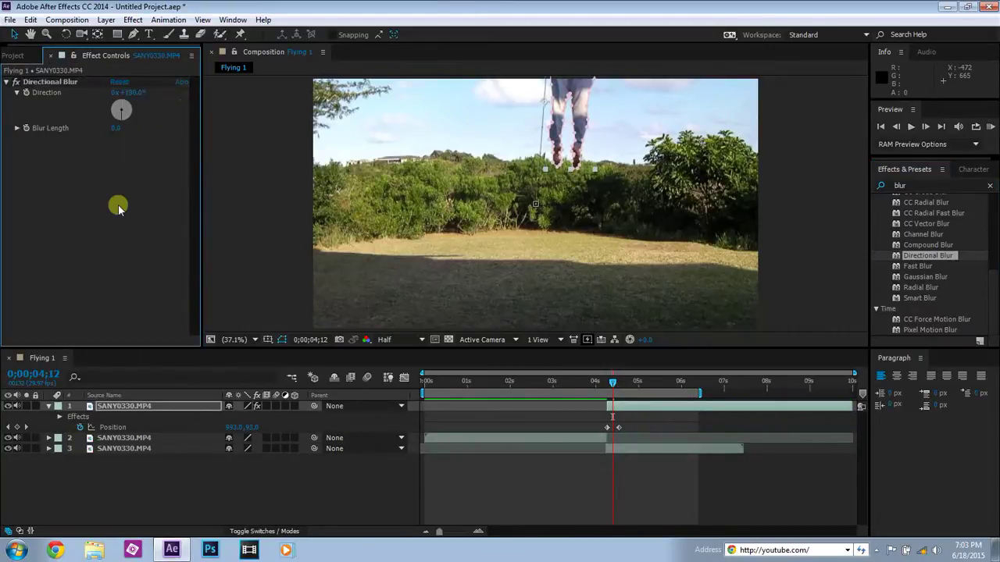
left_click(18, 130)
left_click_drag(35, 147, 40, 153)
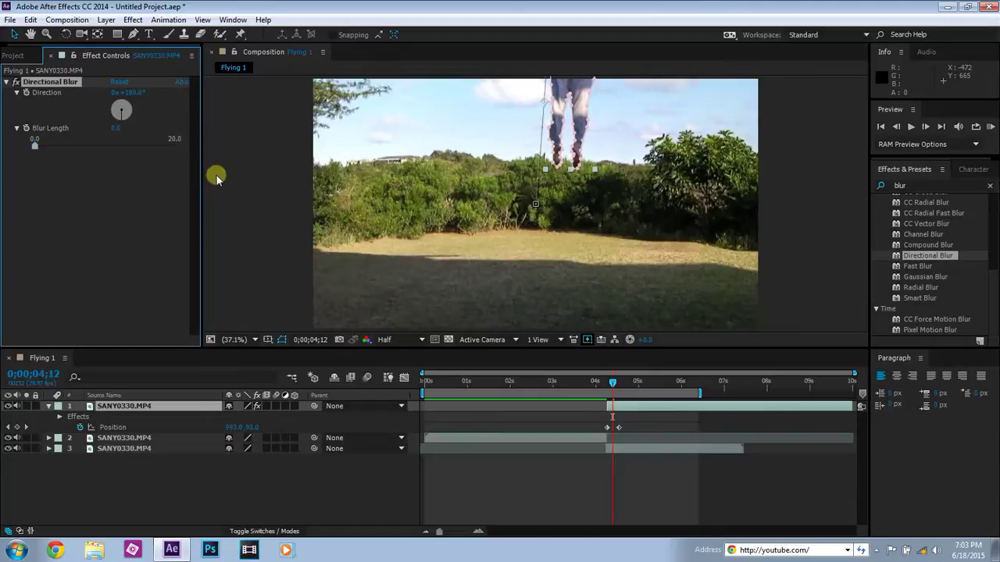
left_click_drag(121, 147, 31, 160)
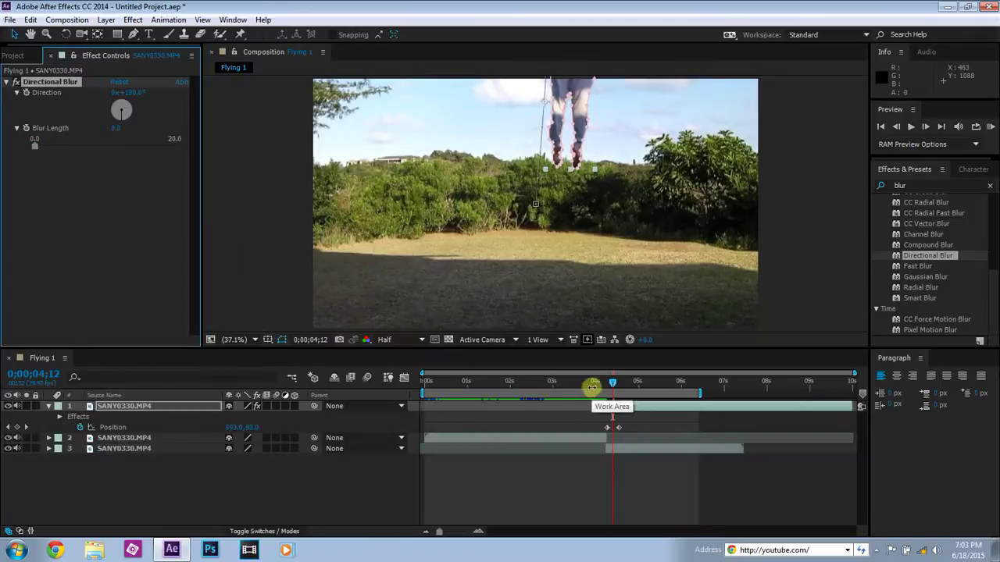
left_click_drag(613, 383, 609, 384)
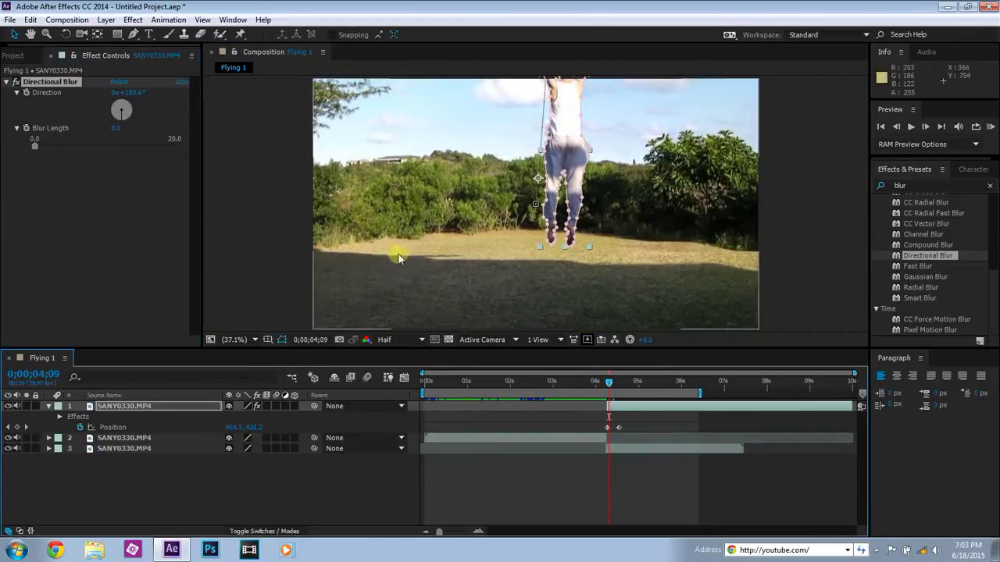
left_click_drag(35, 148, 60, 159)
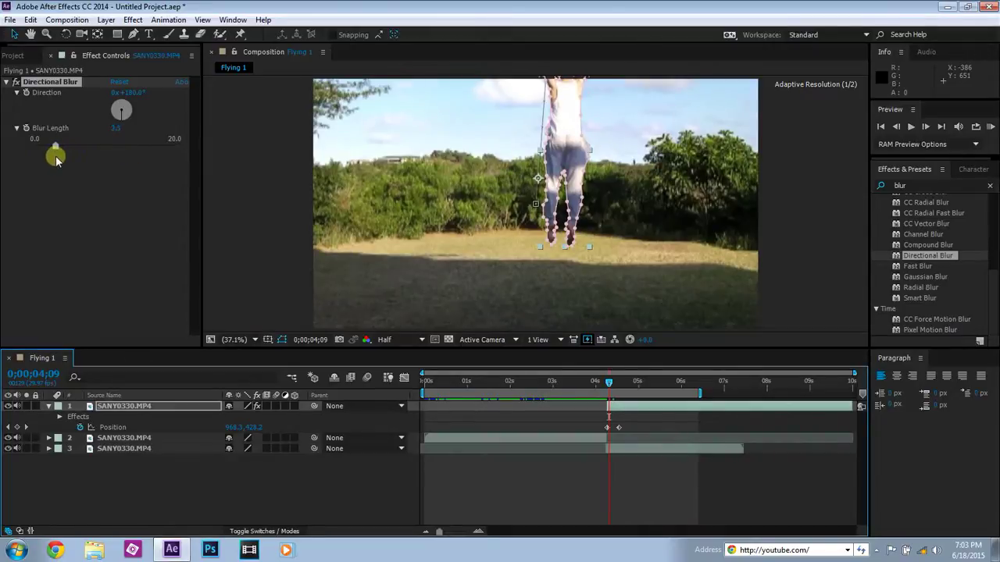
left_click(57, 156)
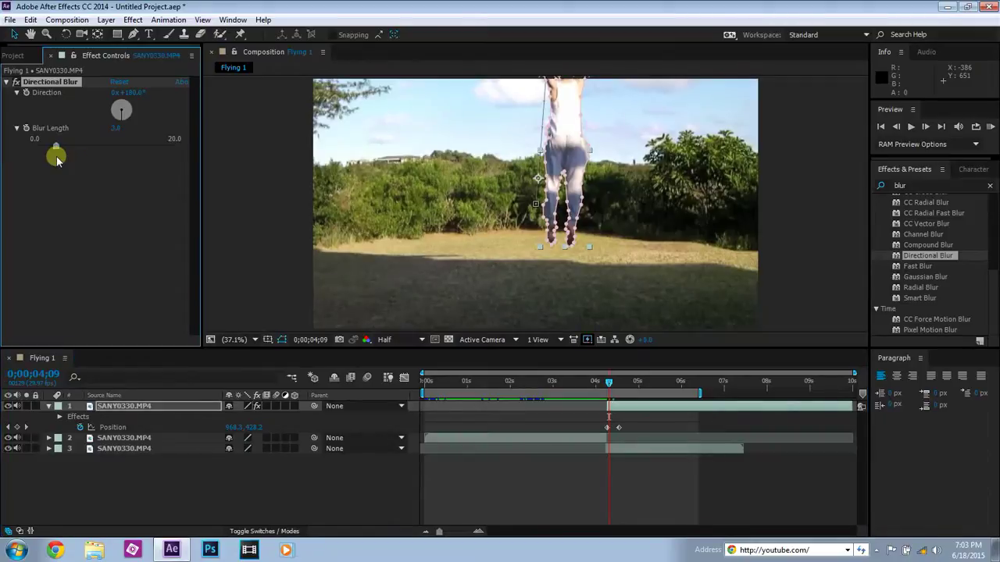
left_click_drag(609, 383, 380, 383)
left_click(24, 53)
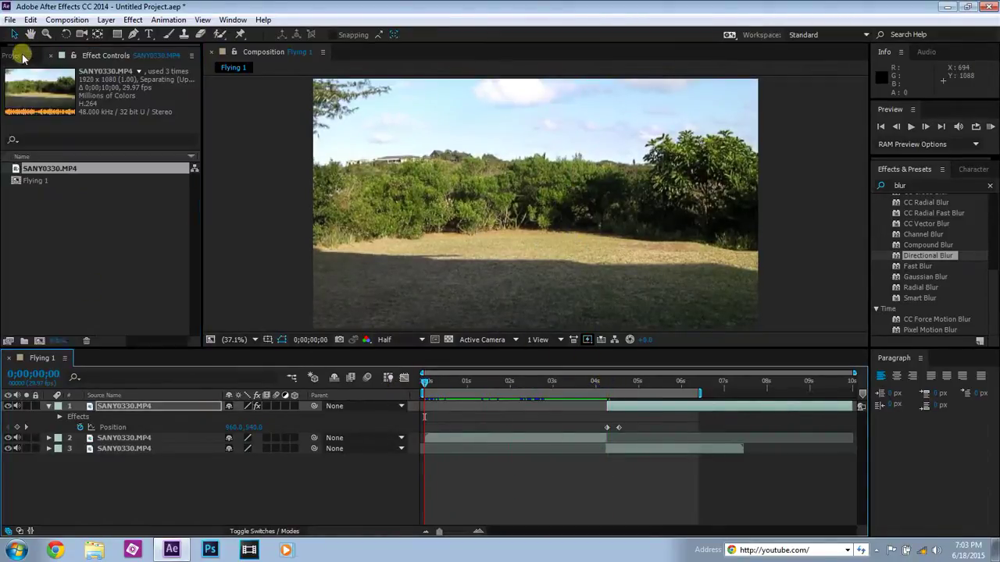
key("space")
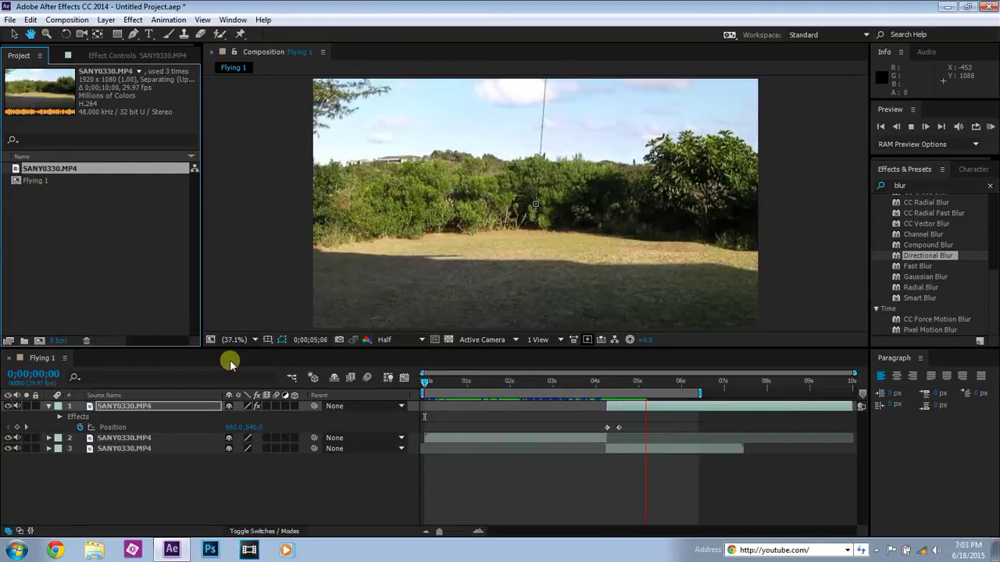
key("space")
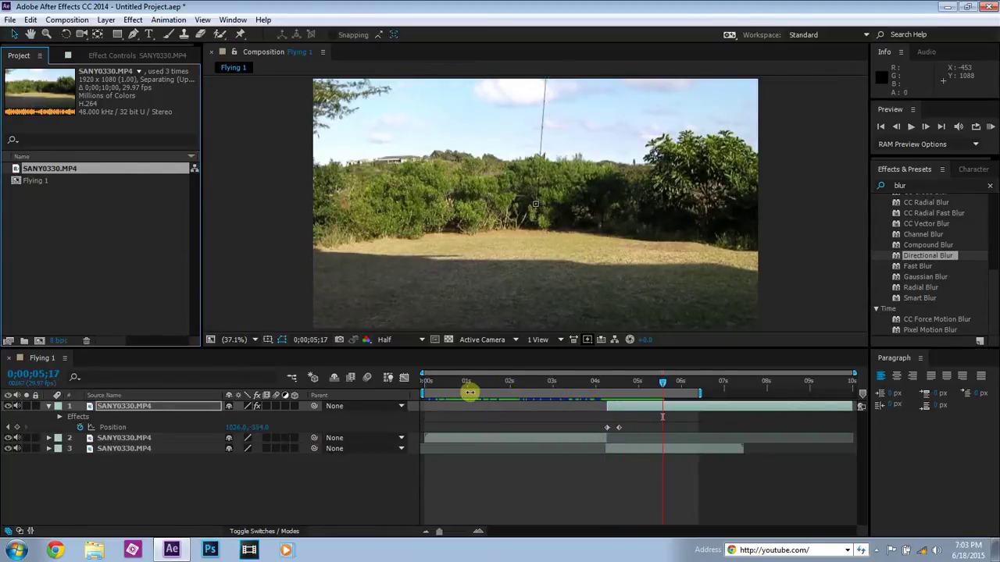
left_click(422, 381)
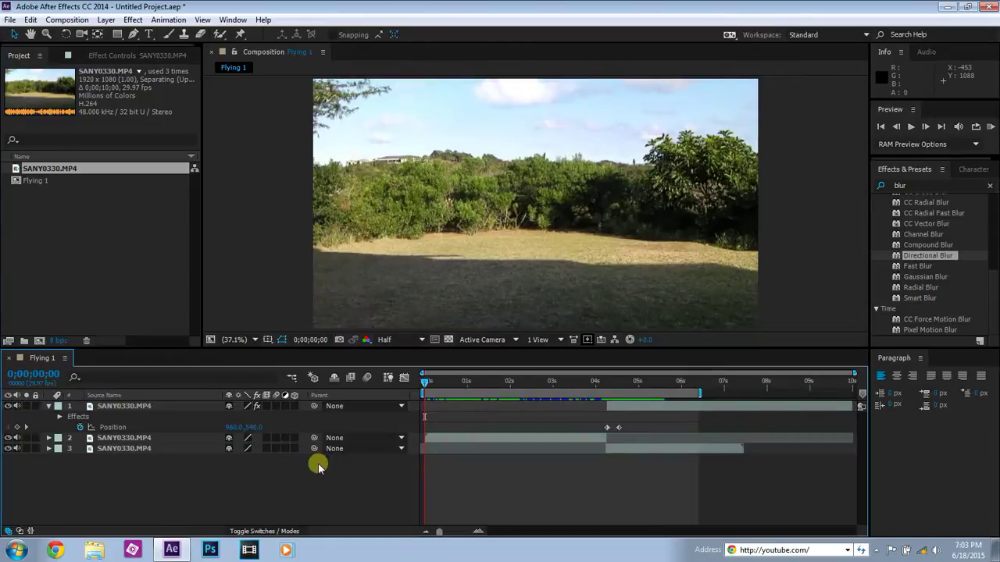
key("space")
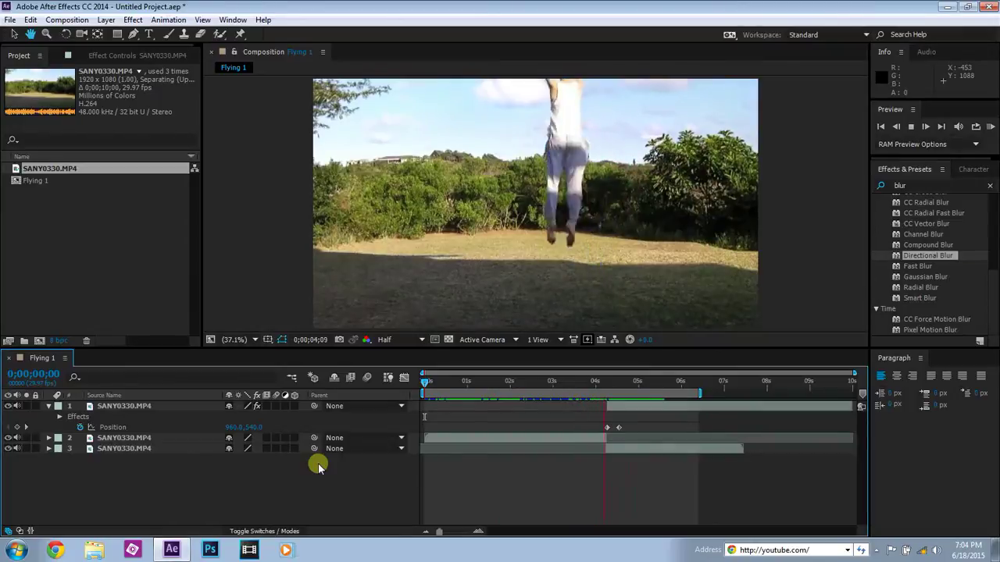
key("space")
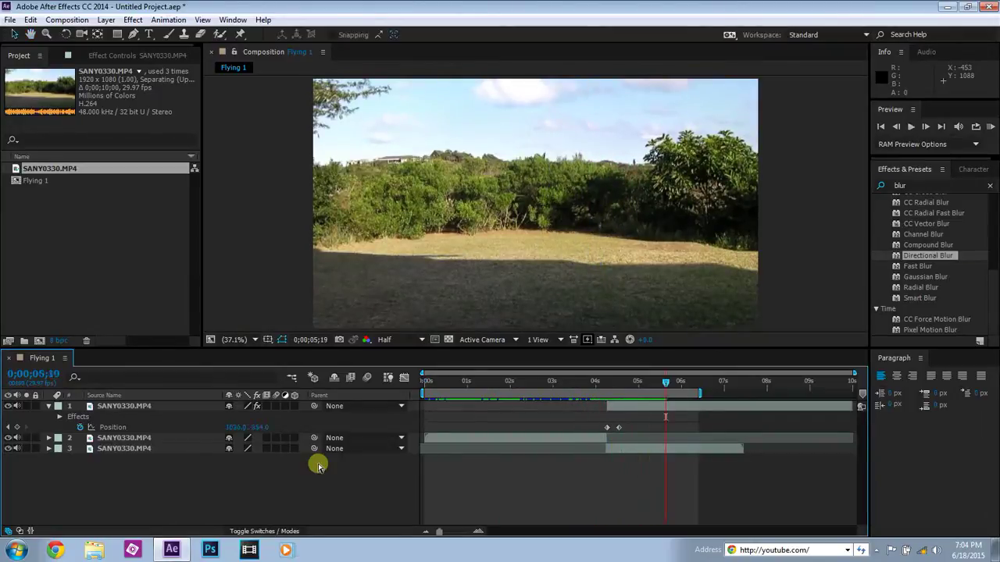
Change the Directional Blur length from 3.0 to 4.5 and preview the result
left_click(165, 60)
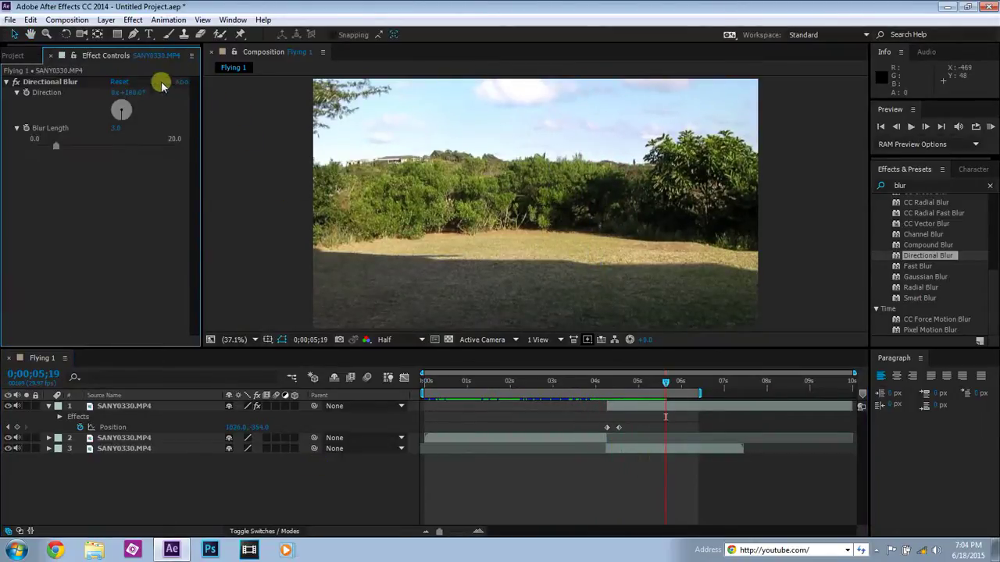
left_click(122, 129)
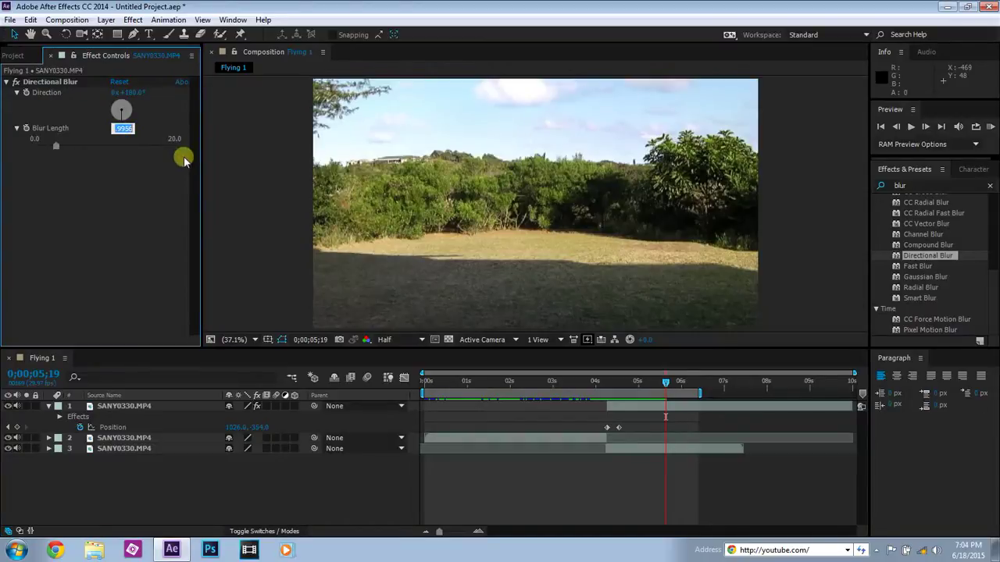
type("4.5")
key("Return")
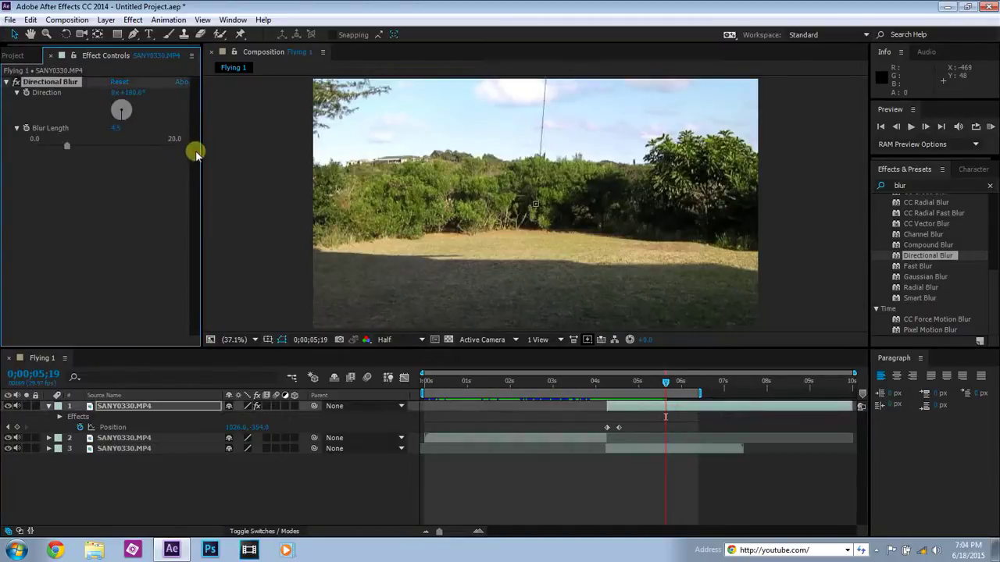
left_click(451, 387)
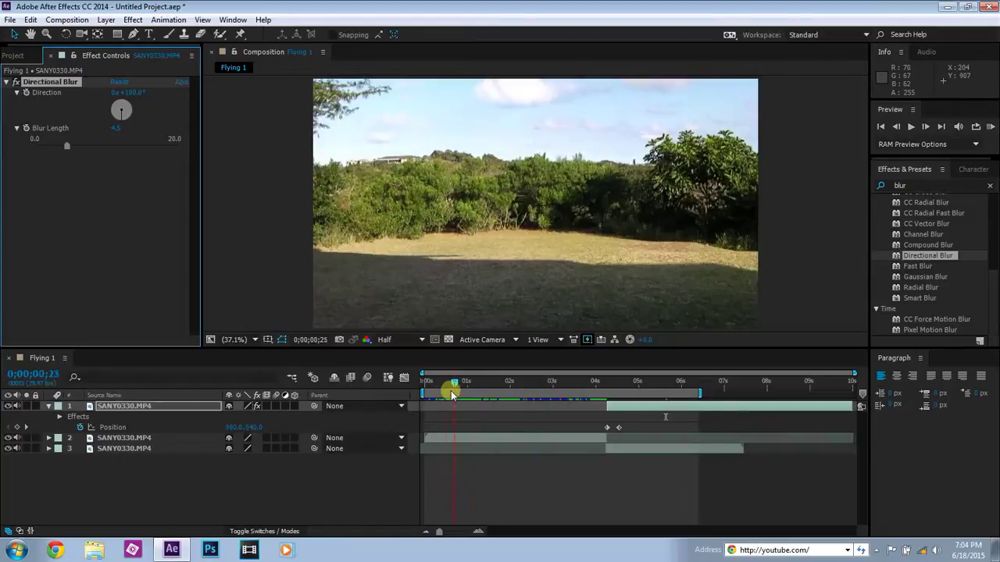
left_click(294, 487)
key("space")
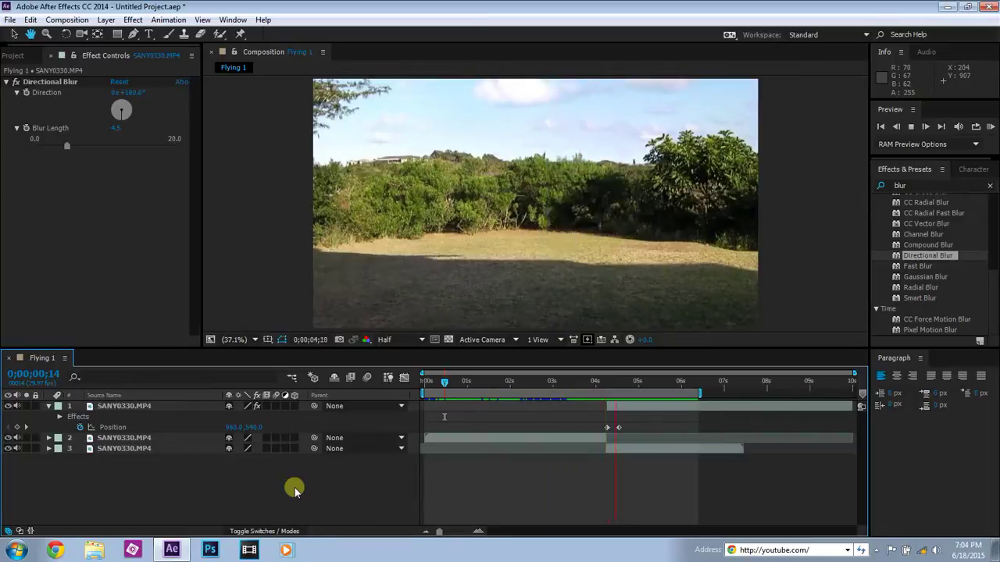
key("space")
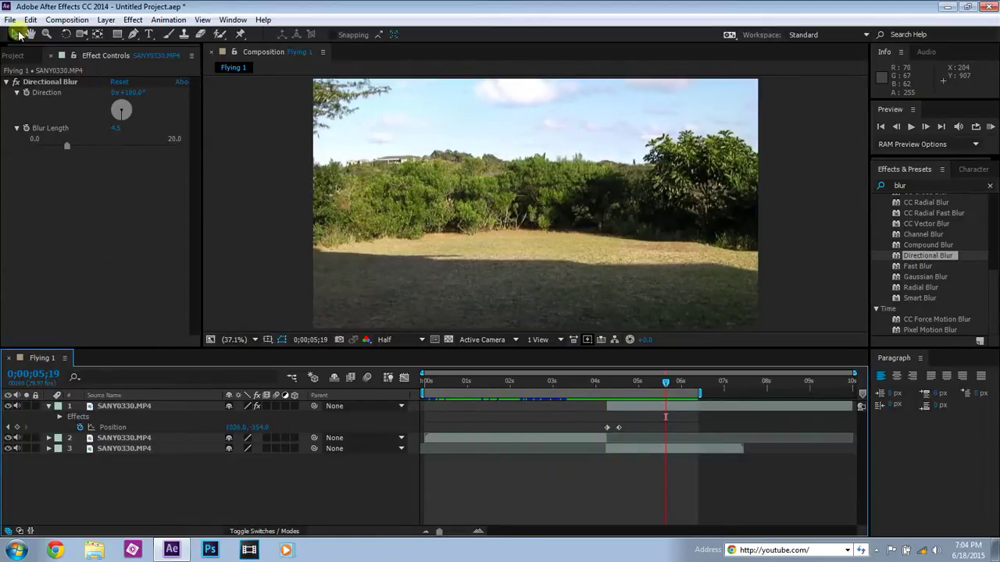
left_click(9, 56)
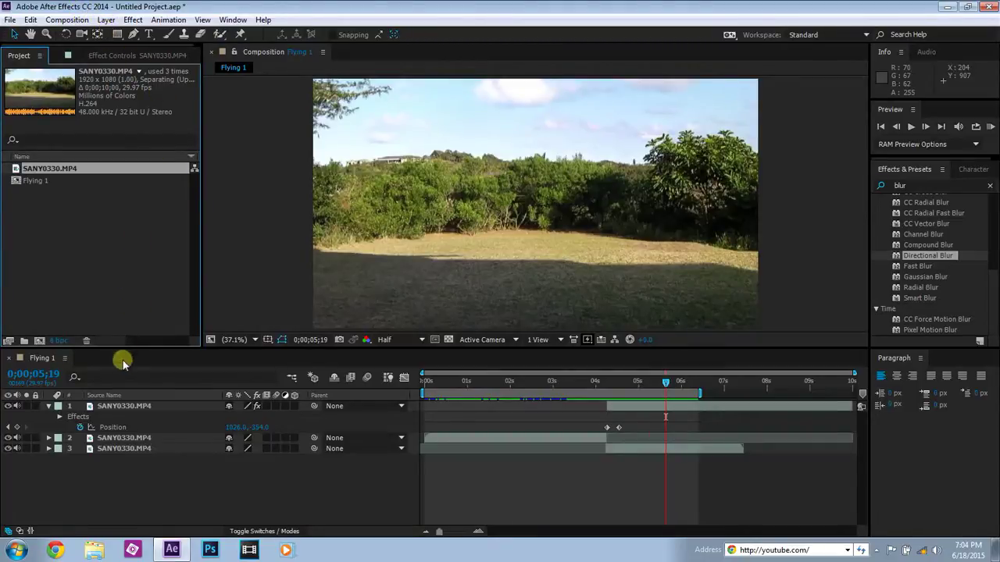
Apply Easy Ease to the top layer's first Position keyframe
left_click(47, 407)
left_click(47, 407)
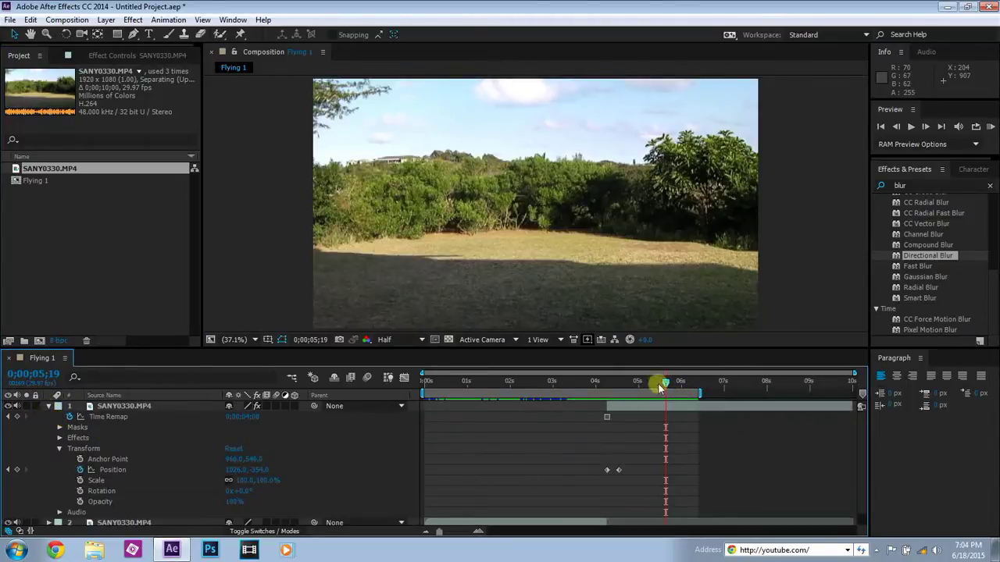
left_click(618, 471)
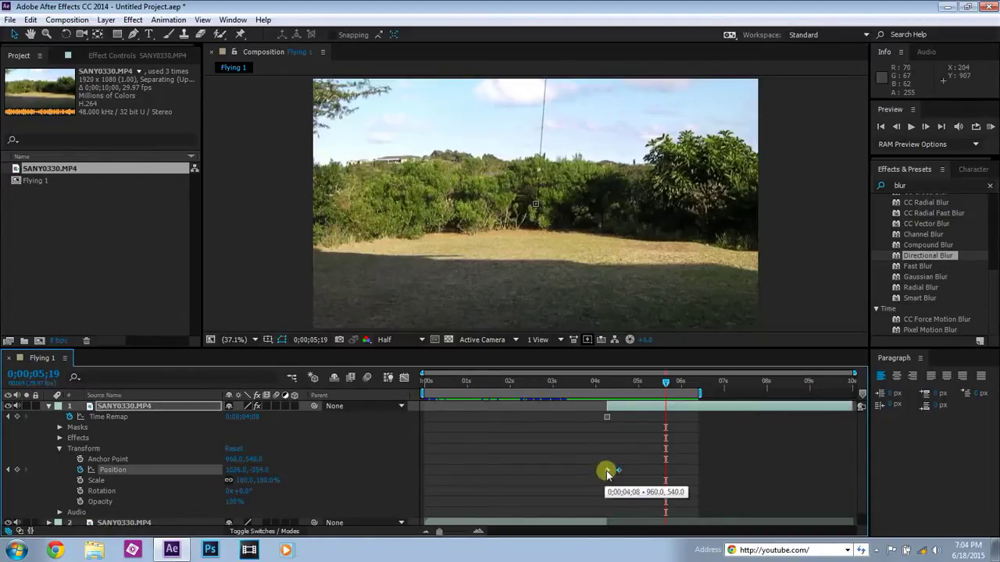
right_click(607, 472)
mouse_move(653, 465)
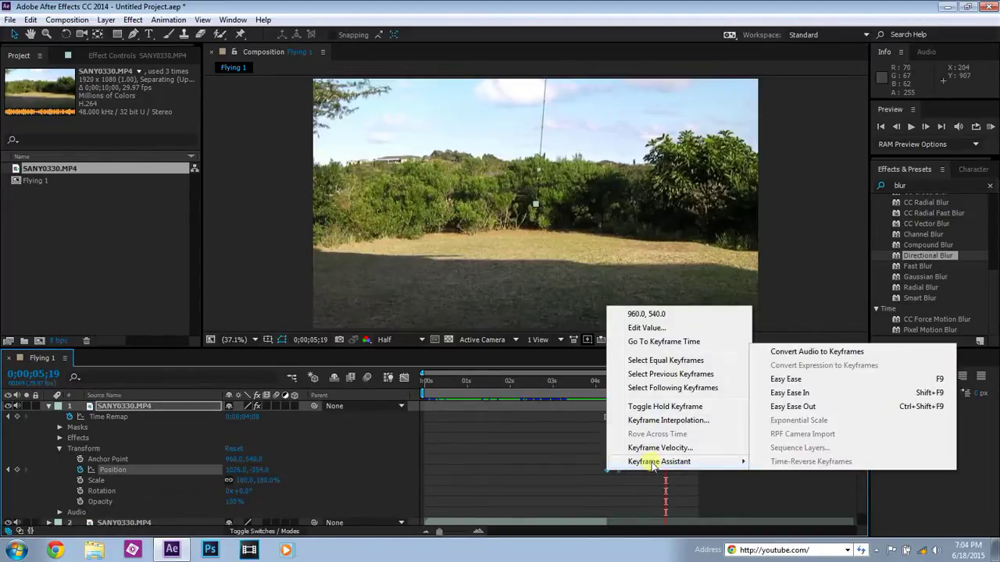
left_click(793, 406)
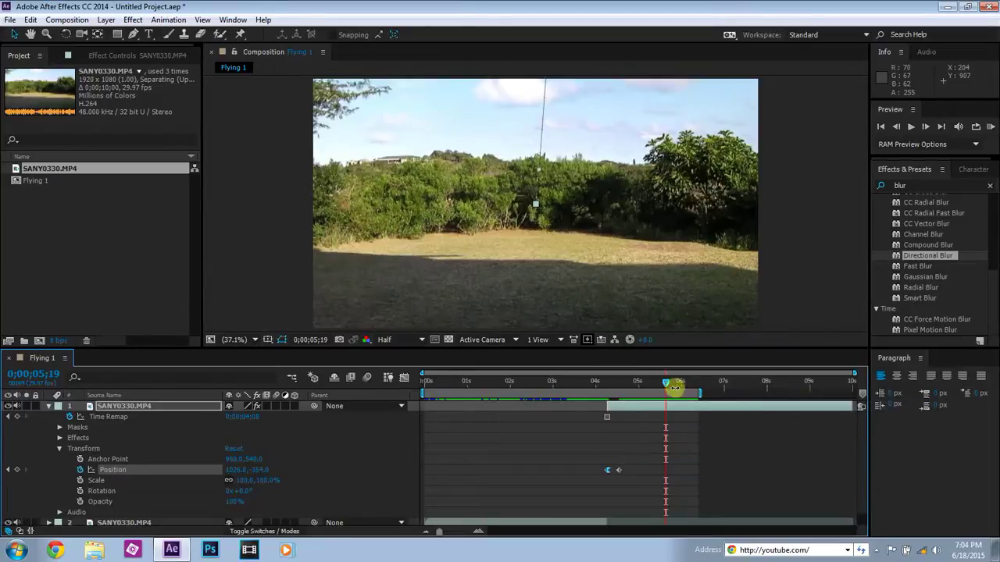
Preview the eased, blurred flight starting from the run-up
left_click_drag(674, 388, 573, 398)
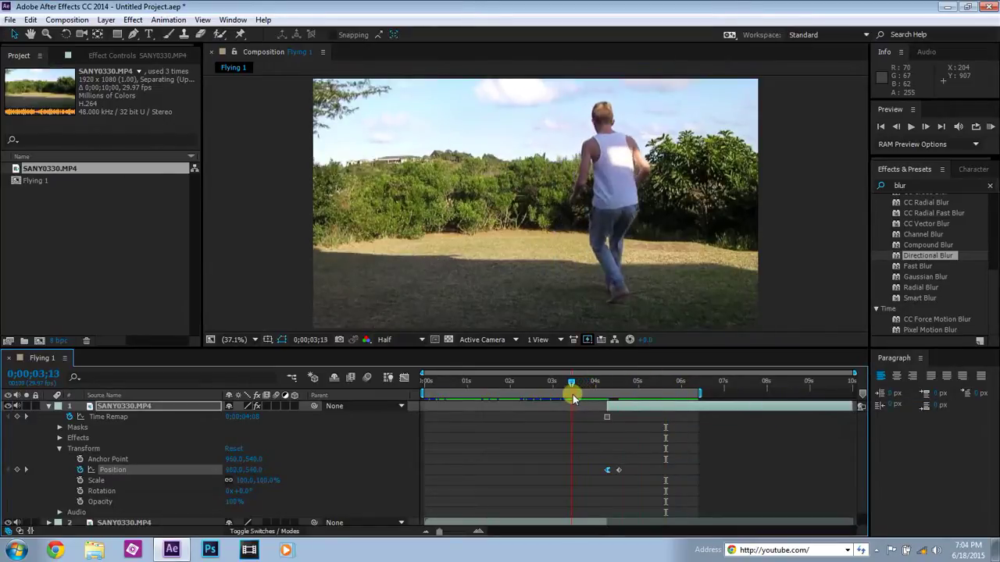
key("space")
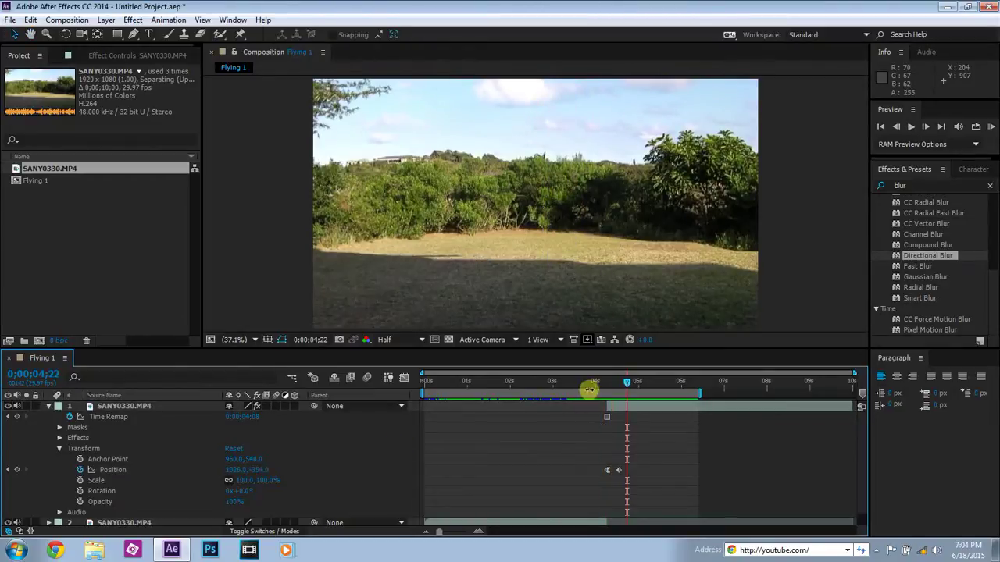
left_click_drag(589, 389, 495, 390)
key("space")
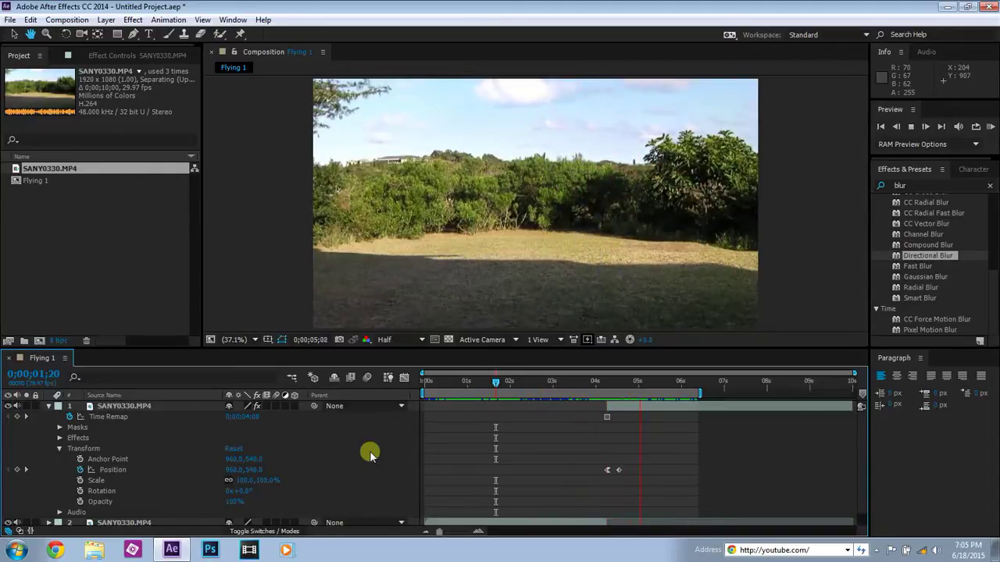
key("space")
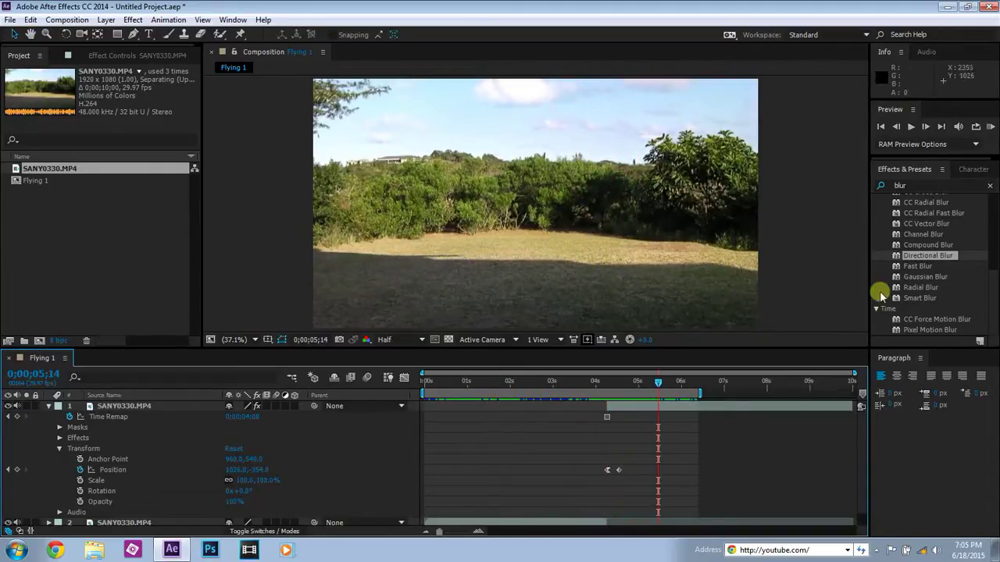
Collapse layer 1's properties and return the current time to the start
left_click(47, 407)
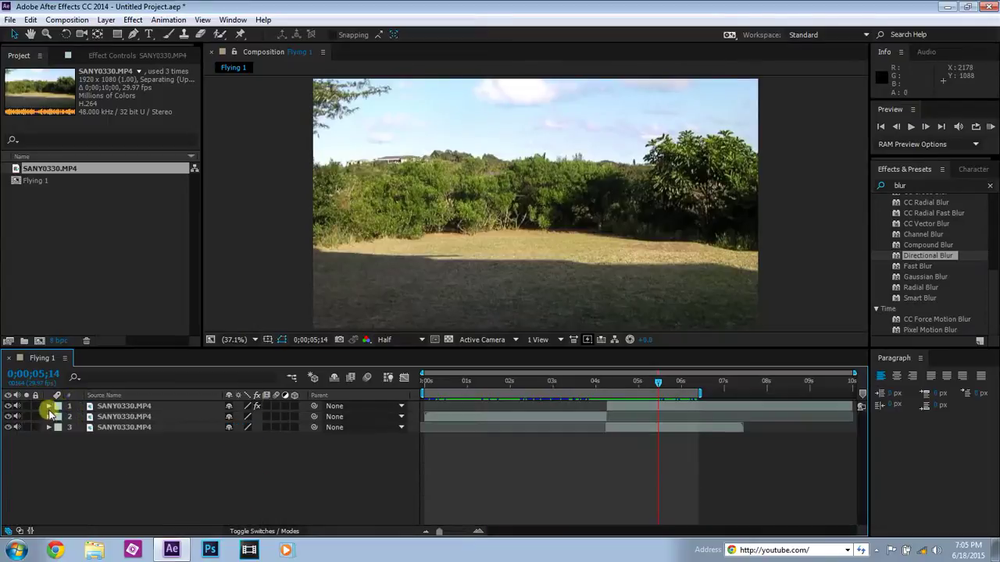
left_click_drag(484, 381, 379, 391)
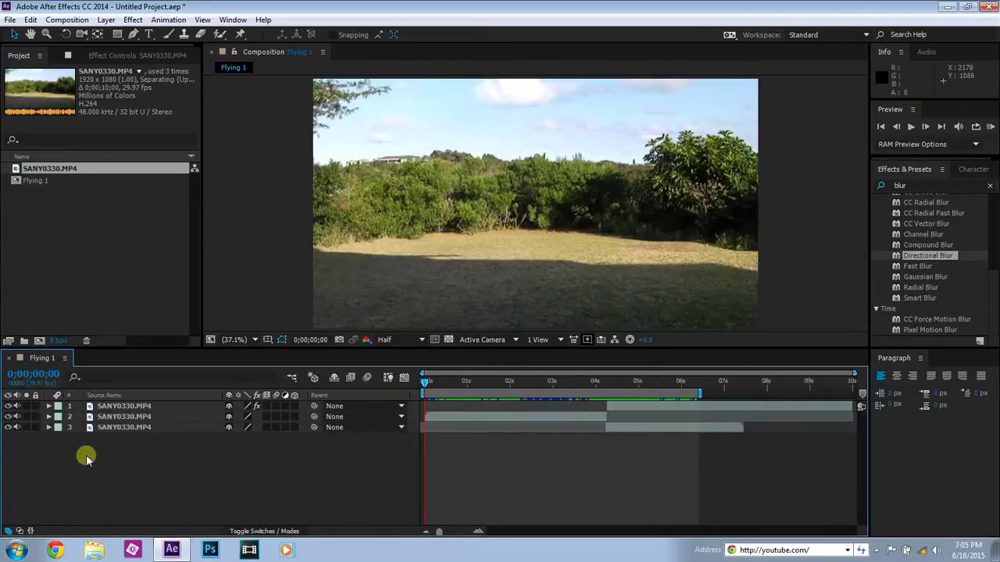
left_click(444, 284)
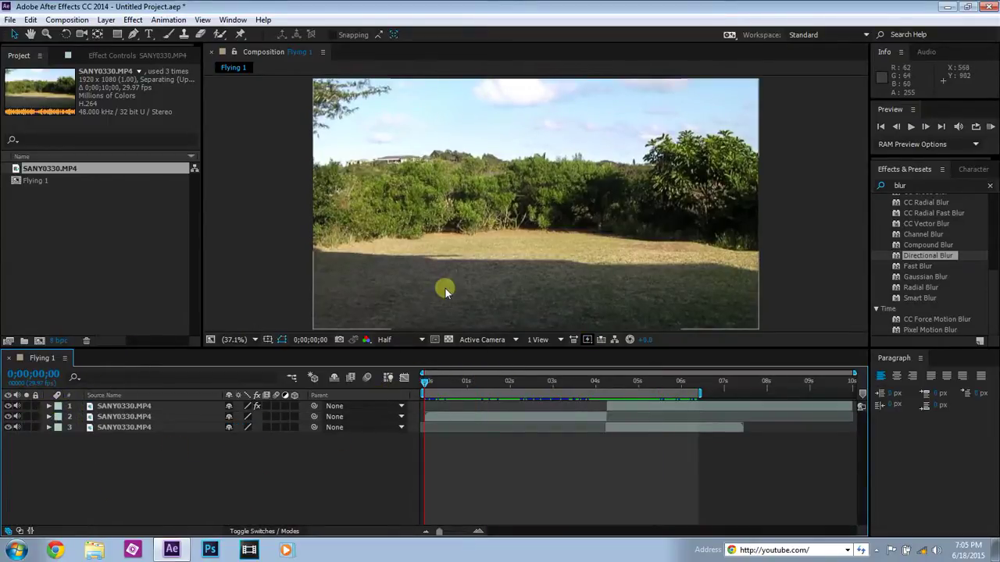
left_click(127, 271)
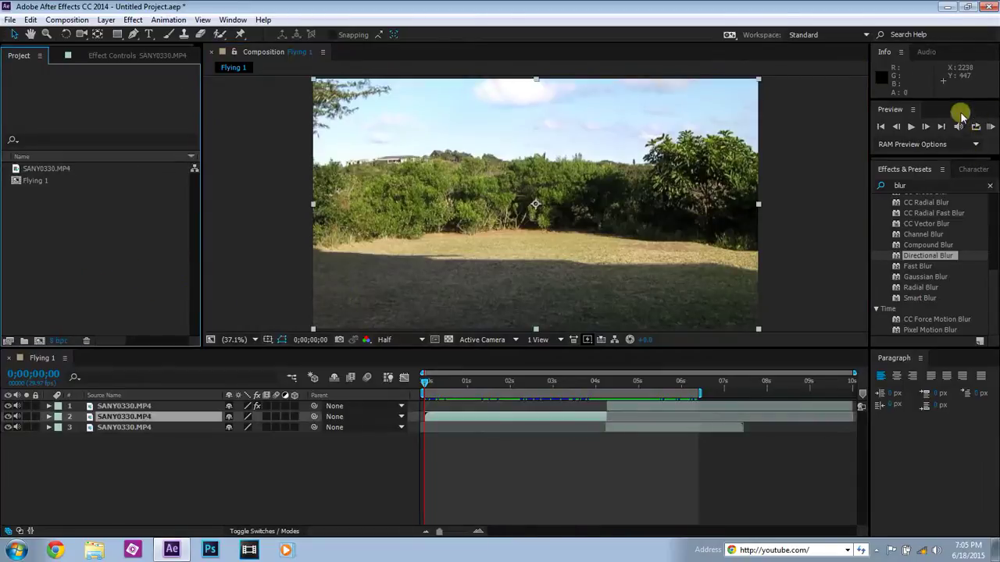
left_click(250, 264)
left_click(143, 457)
left_click(113, 285)
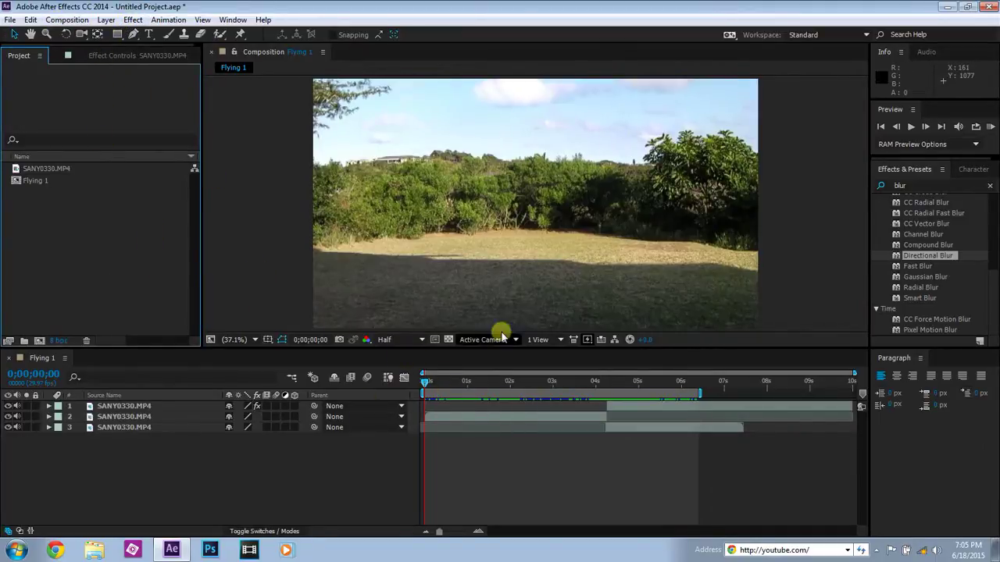
Add Flying 1 to the render queue from the Composition menu
left_click(10, 19)
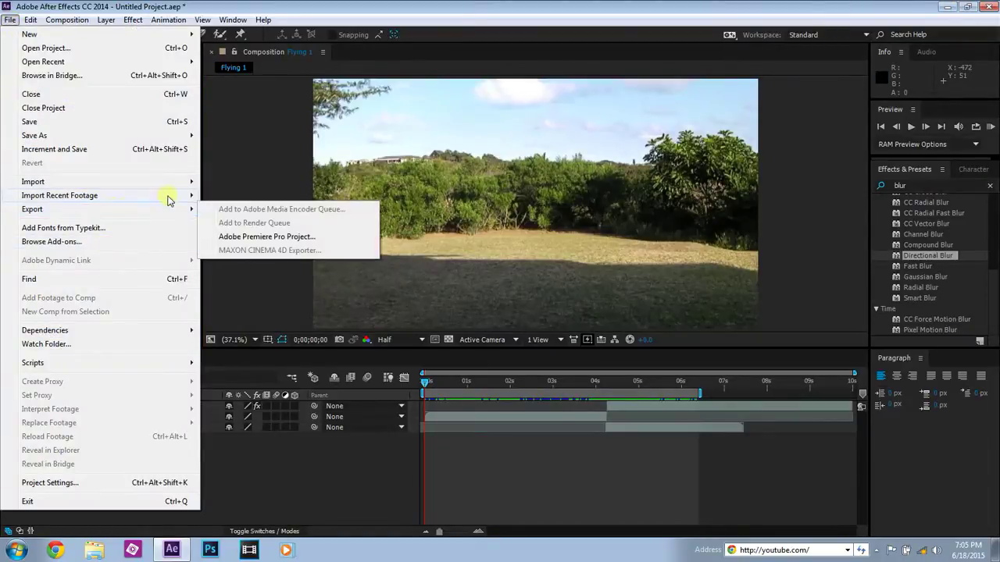
left_click(229, 170)
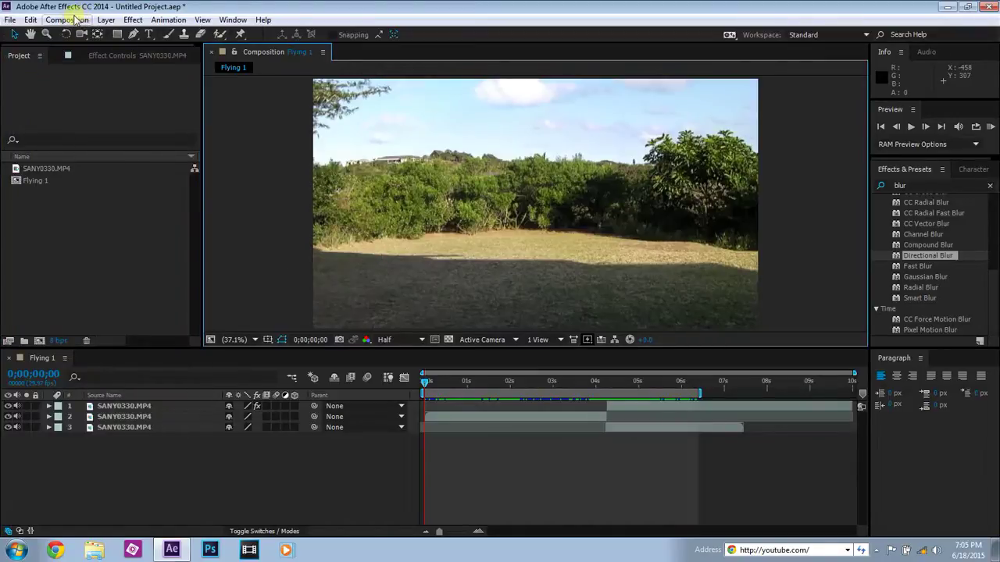
left_click(88, 19)
left_click(142, 127)
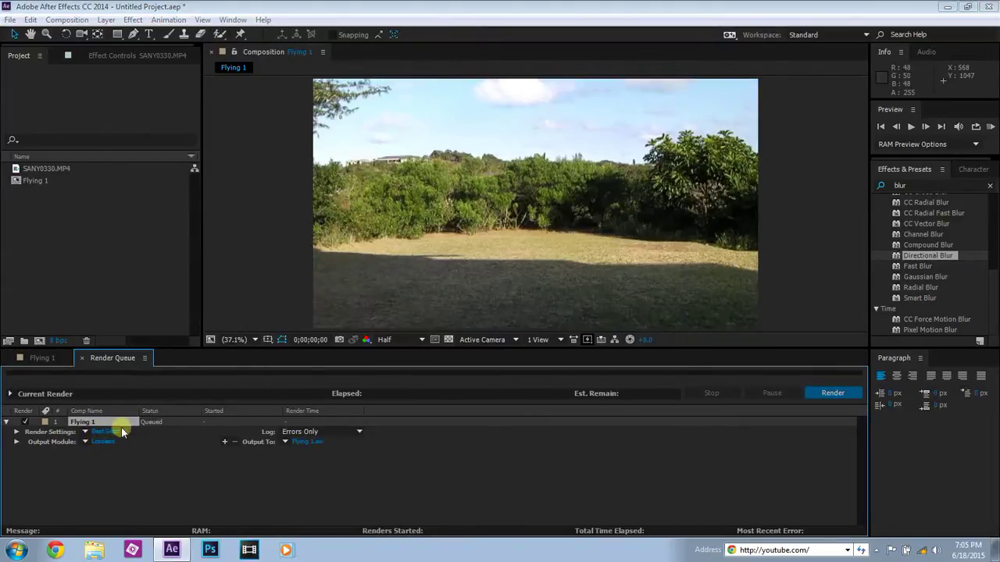
Change the output module from Lossless to QuickTime format with audio output on
left_click(102, 442)
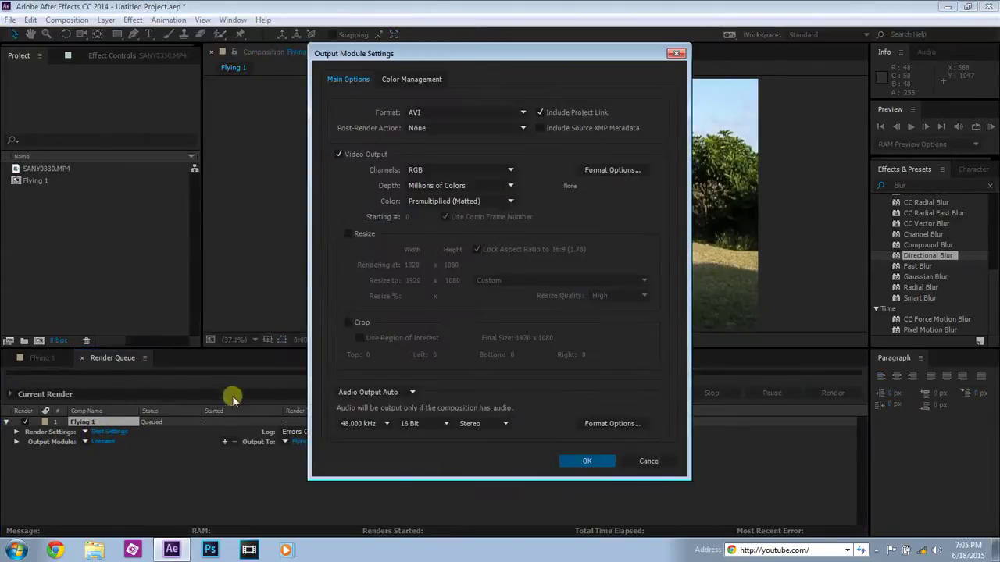
left_click(460, 111)
left_click(473, 266)
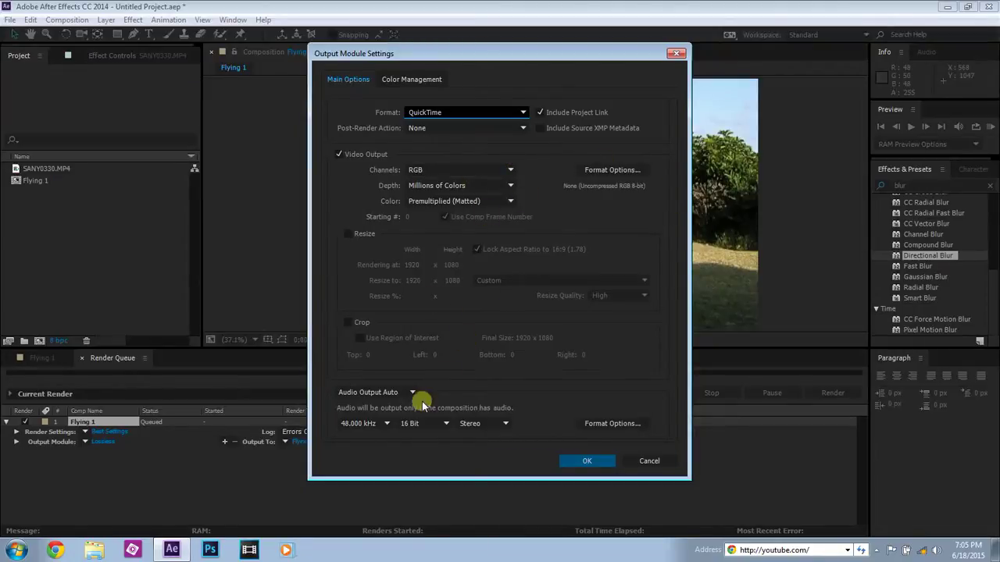
left_click(385, 393)
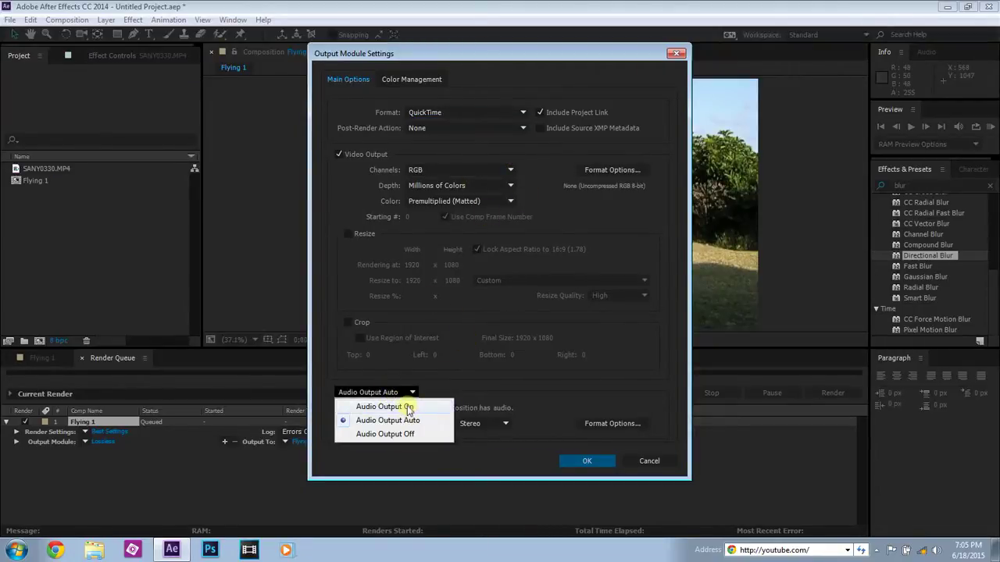
left_click(409, 407)
left_click(581, 459)
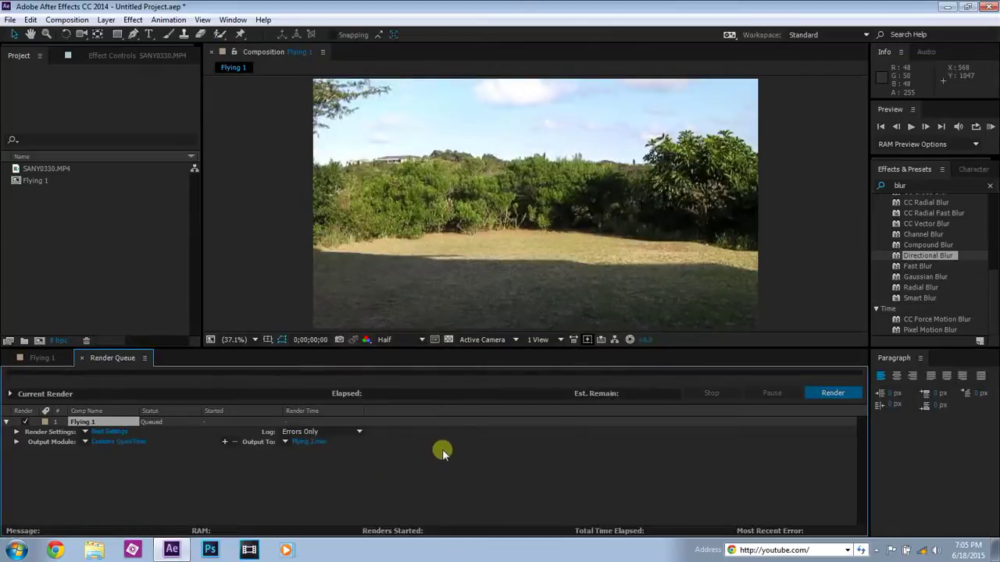
Point Output To at the Pictures library with Save in subfolder ticked
left_click(306, 442)
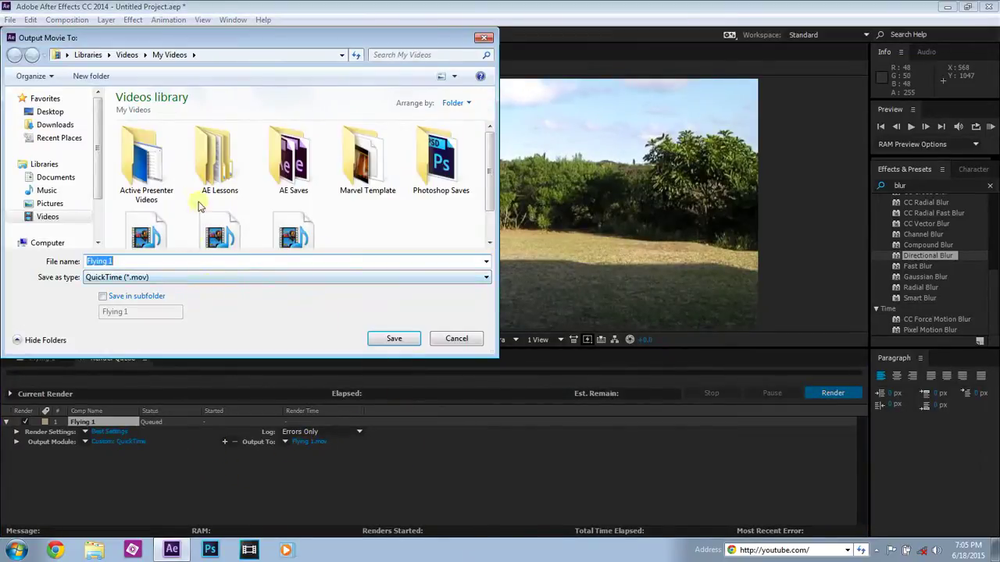
left_click(57, 203)
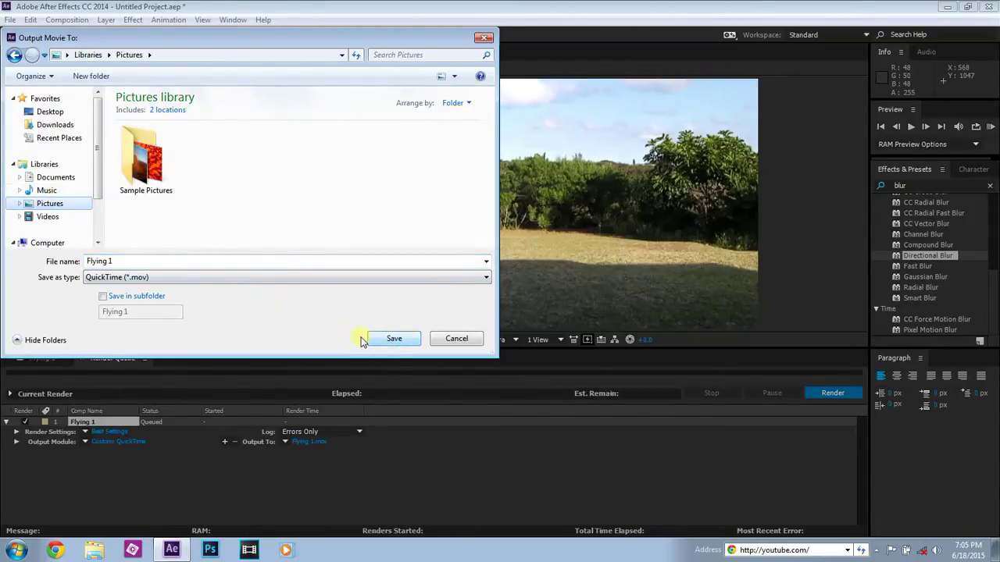
left_click(113, 298)
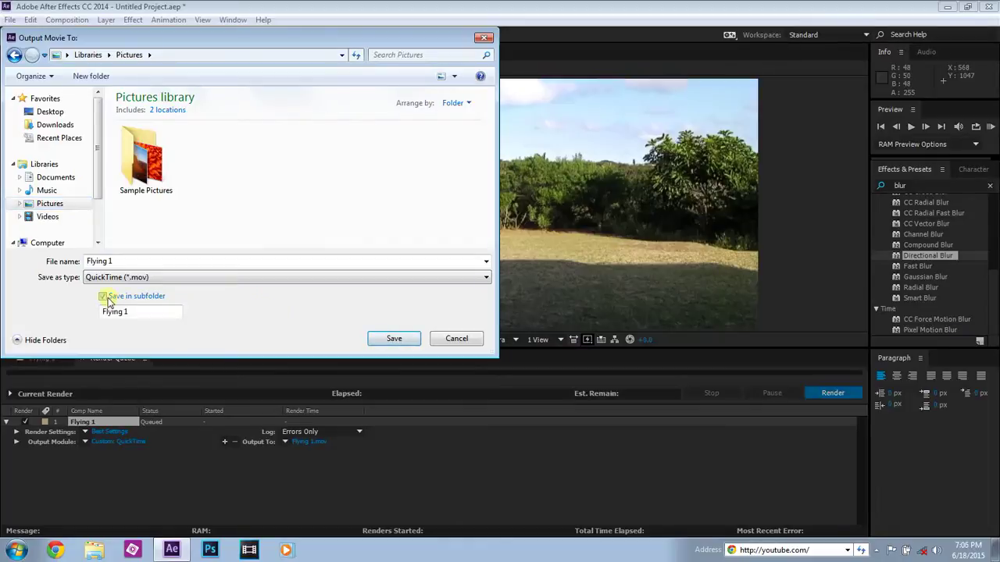
left_click(394, 340)
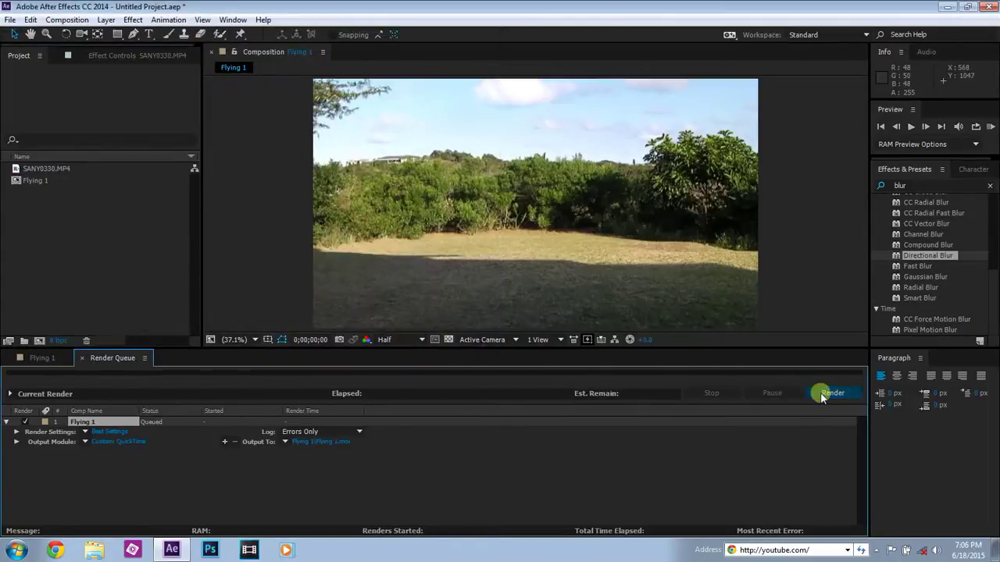
Render the queued Flying 1 composition to Flying 1.mov, finishing as Done in 43 seconds
left_click(829, 393)
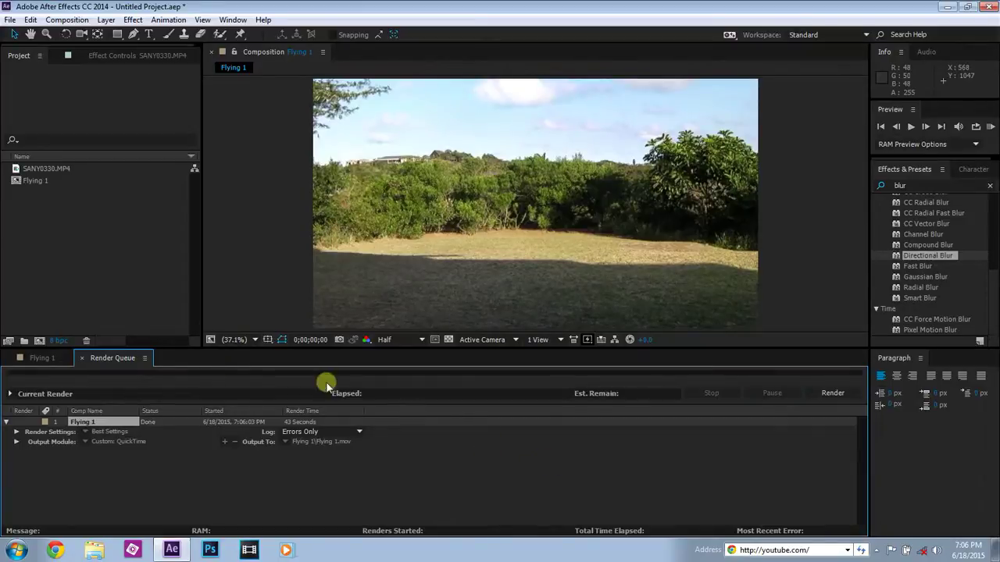
Switch back to the Flying 1 timeline, then minimize and restore the After Effects window
left_click(58, 359)
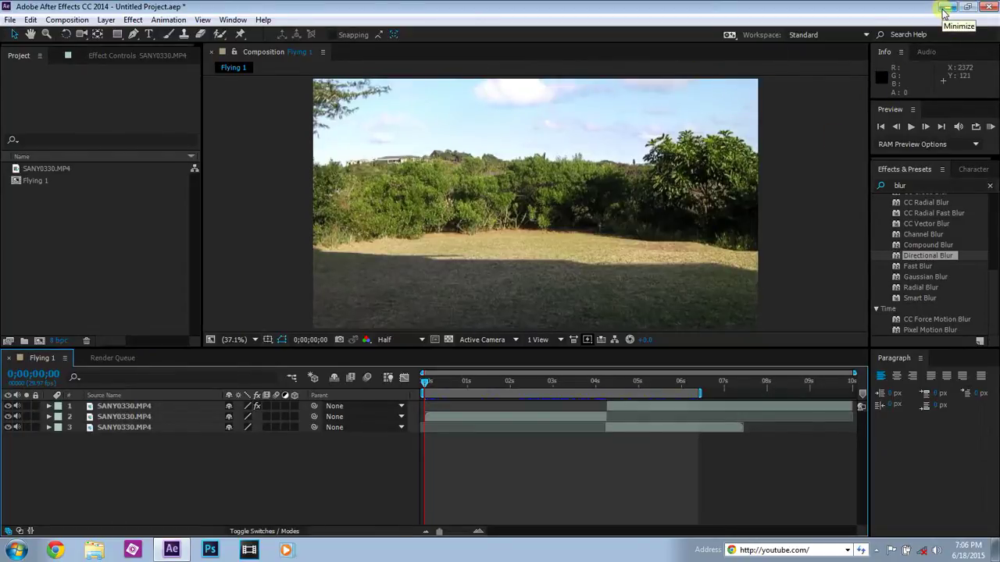
left_click(944, 10)
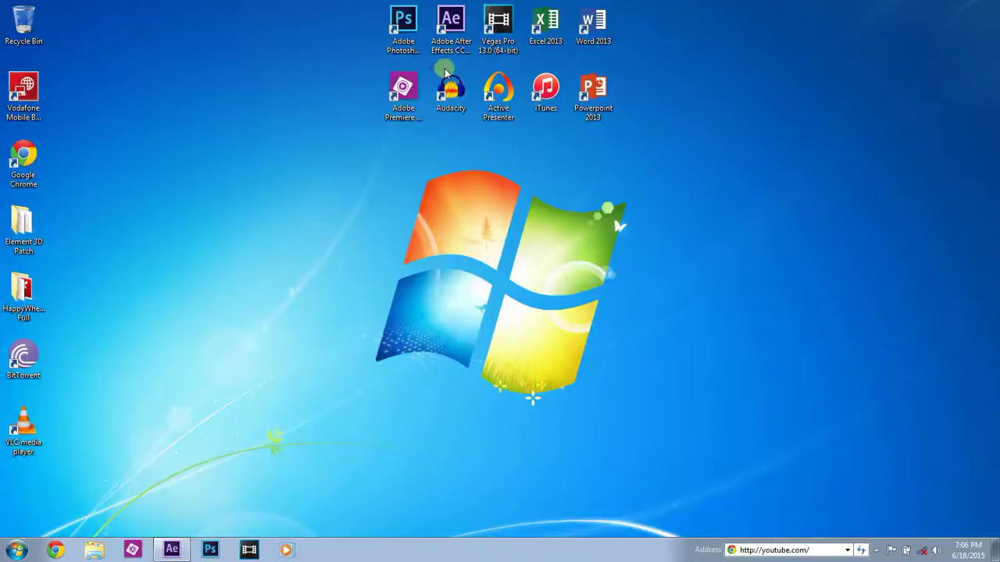
double_click(412, 43)
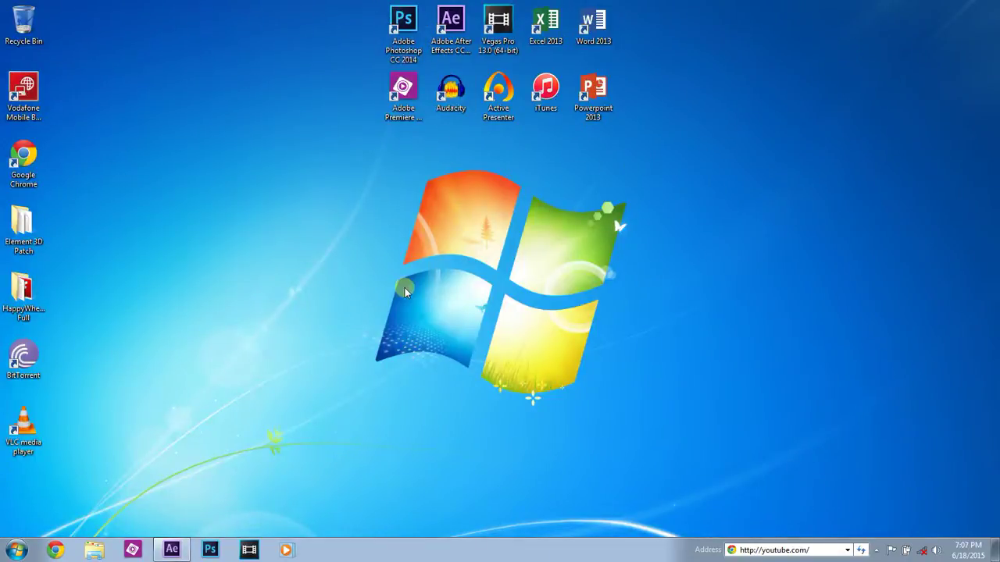
left_click(174, 546)
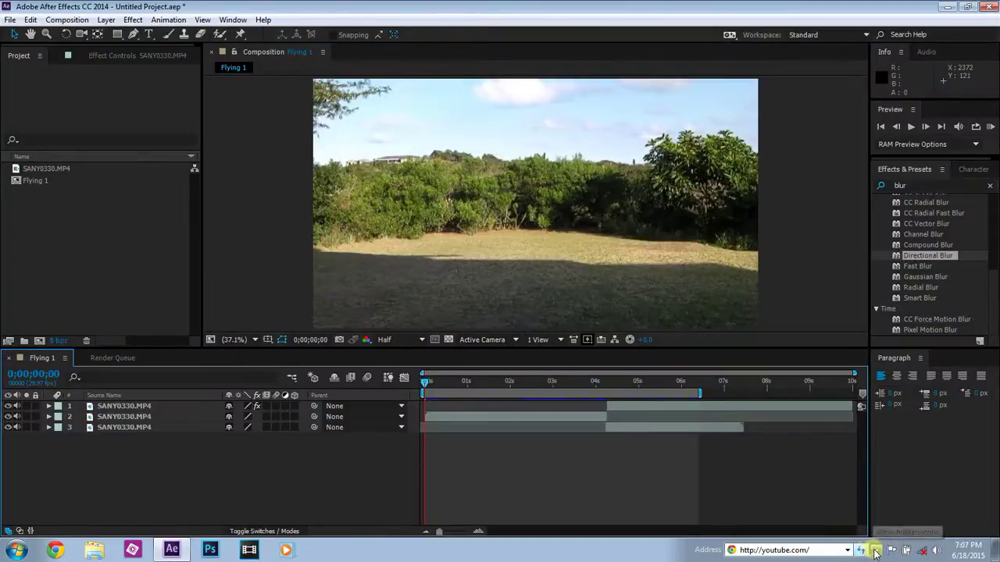
left_click(875, 551)
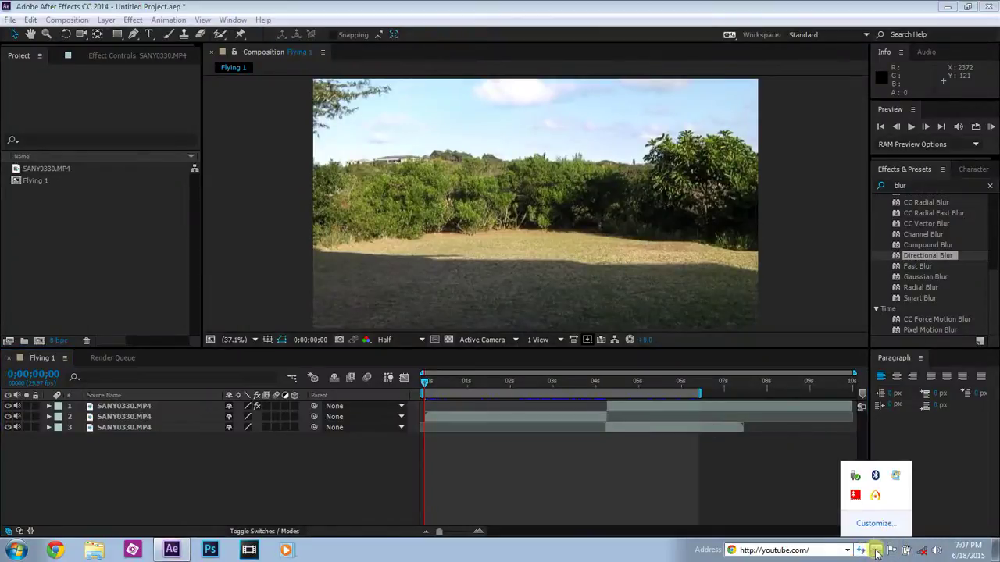
left_click(876, 497)
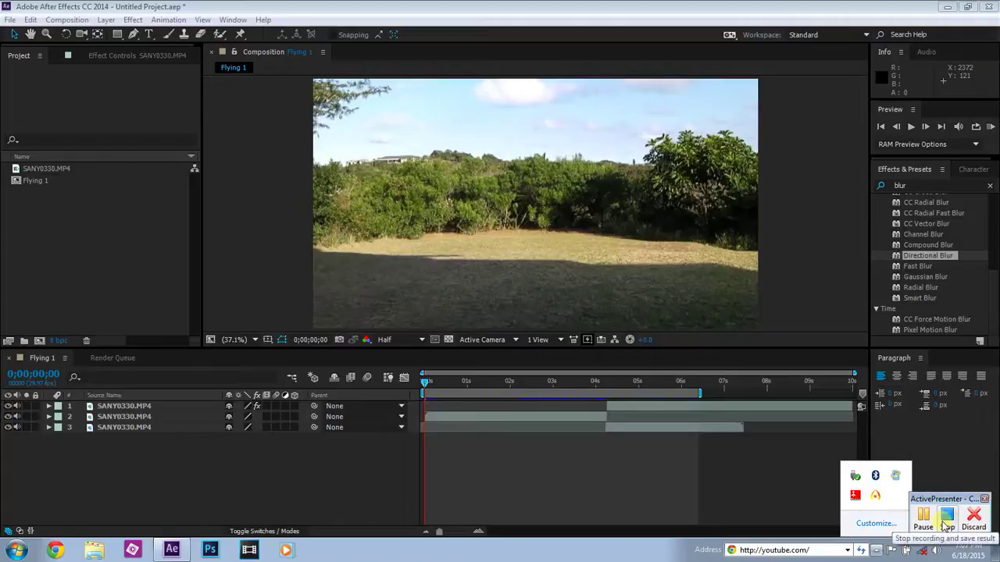